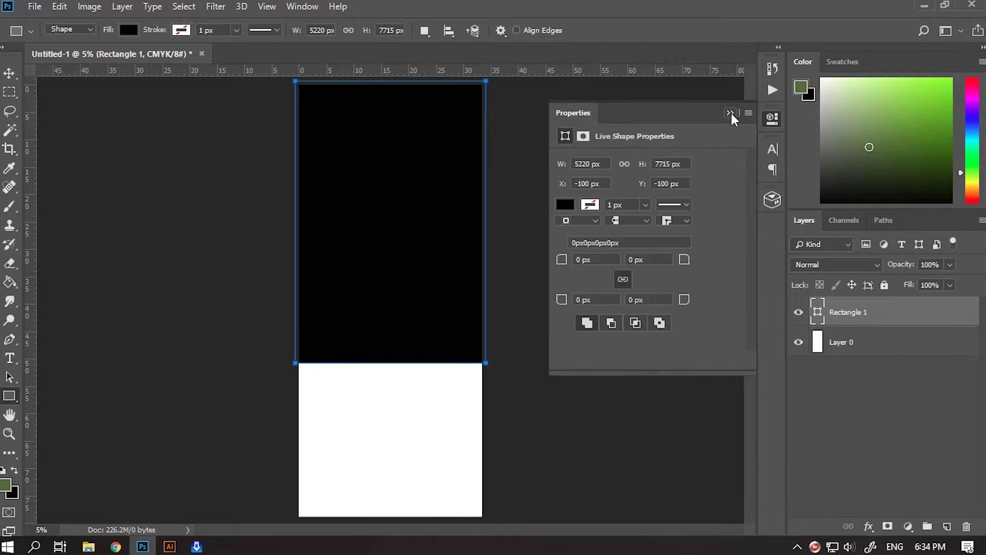
- Change the large black rectangle's fill to dark grey 333333
{"action": "left_click", "coordinate": [730, 113]}
{"action": "double_click", "coordinate": [817, 317]}
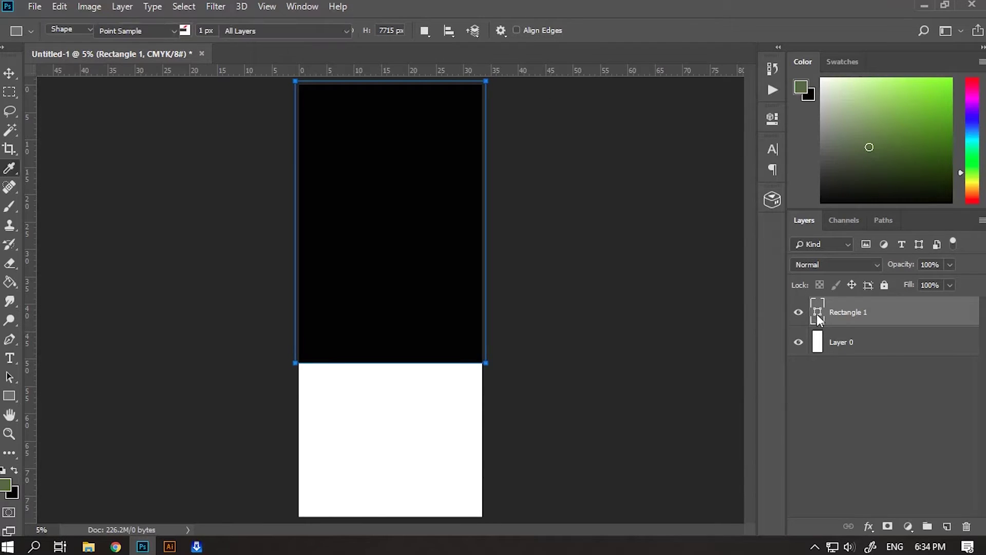
{"action": "left_click", "coordinate": [609, 216]}
{"action": "left_click_drag", "start_coordinate": [609, 216], "coordinate": [602, 206]}
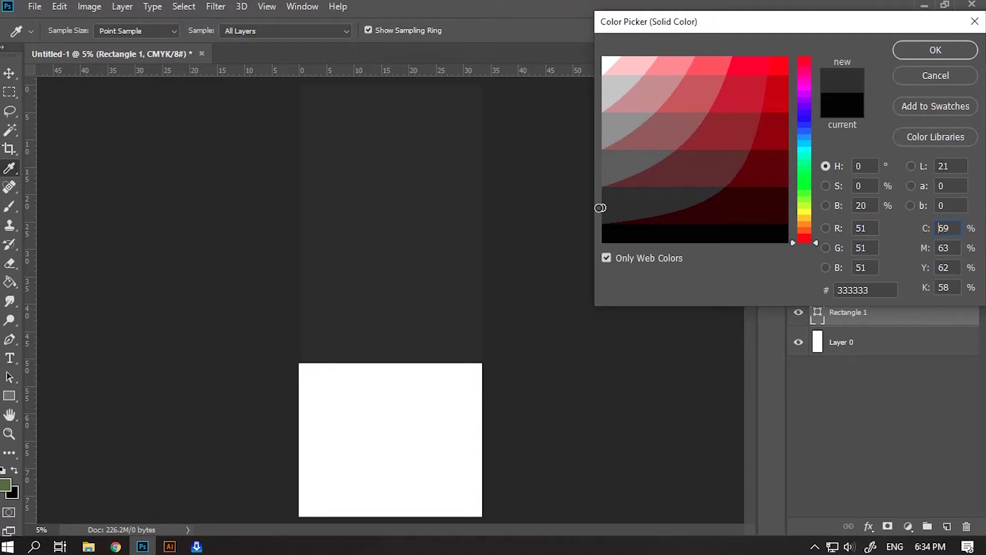
{"action": "left_click", "coordinate": [934, 50]}
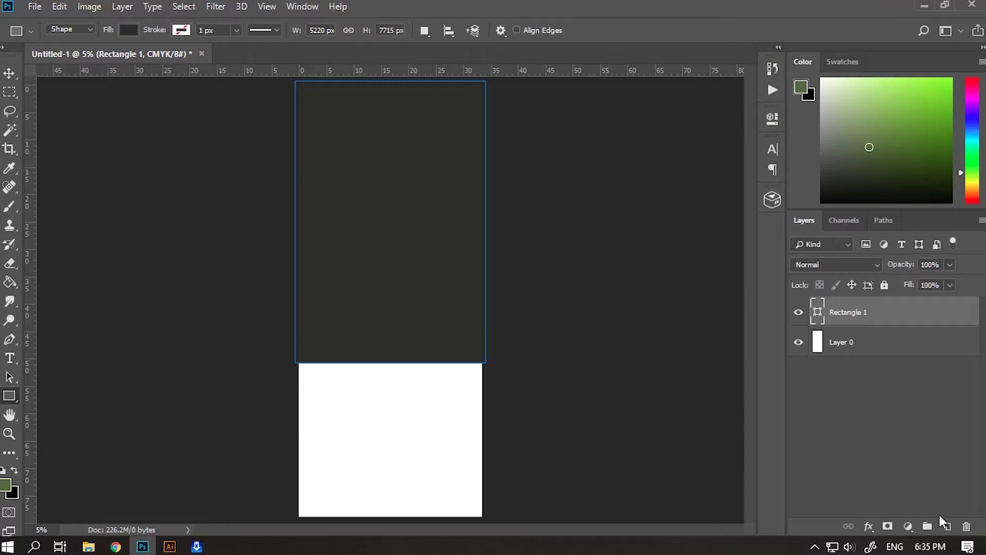
- Draw a rectangle about 4540 × 6756 px inside the dark grey one and fill it with light grey cccccc
{"action": "left_click", "coordinate": [947, 527]}
{"action": "left_click_drag", "start_coordinate": [308, 95], "coordinate": [473, 342]}
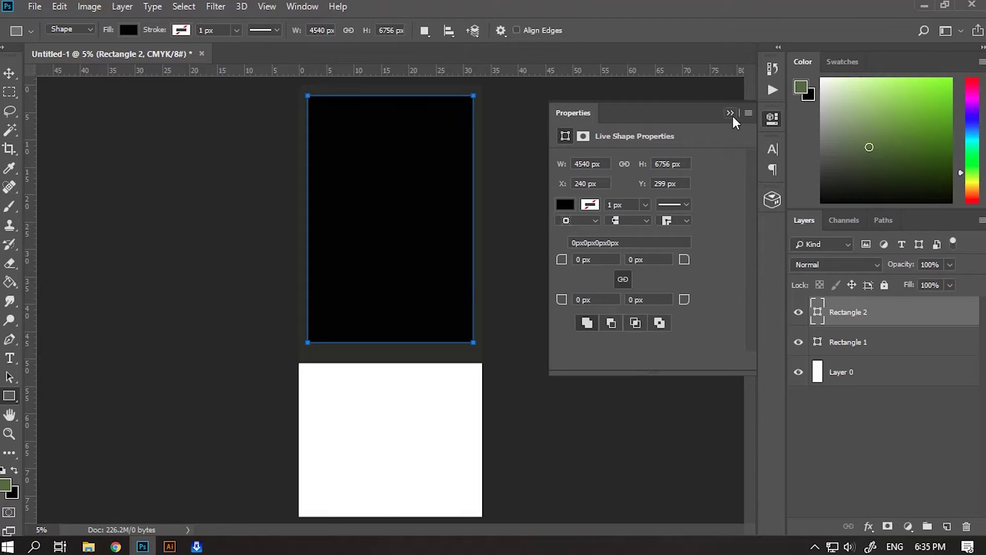
{"action": "left_click", "coordinate": [731, 114]}
{"action": "double_click", "coordinate": [817, 311]}
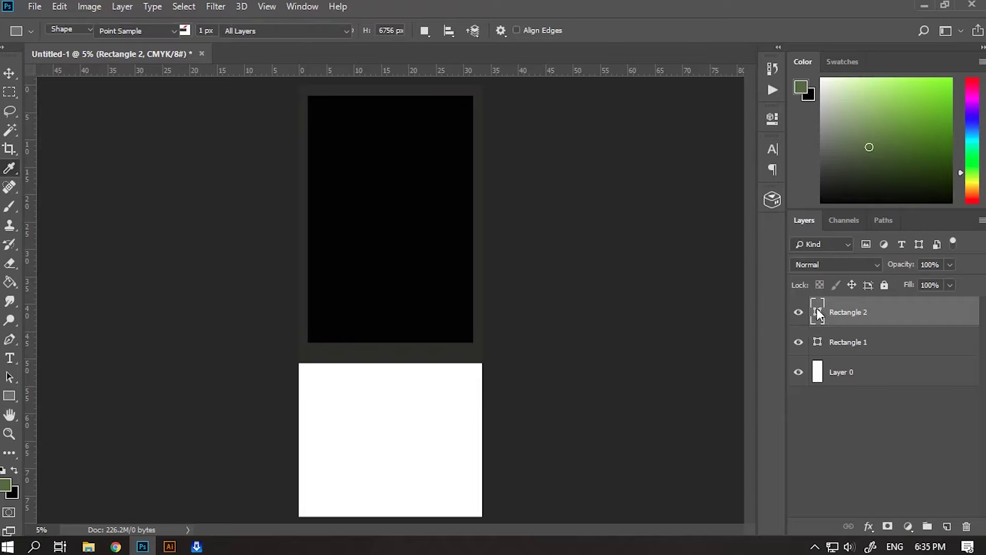
{"action": "left_click", "coordinate": [606, 81]}
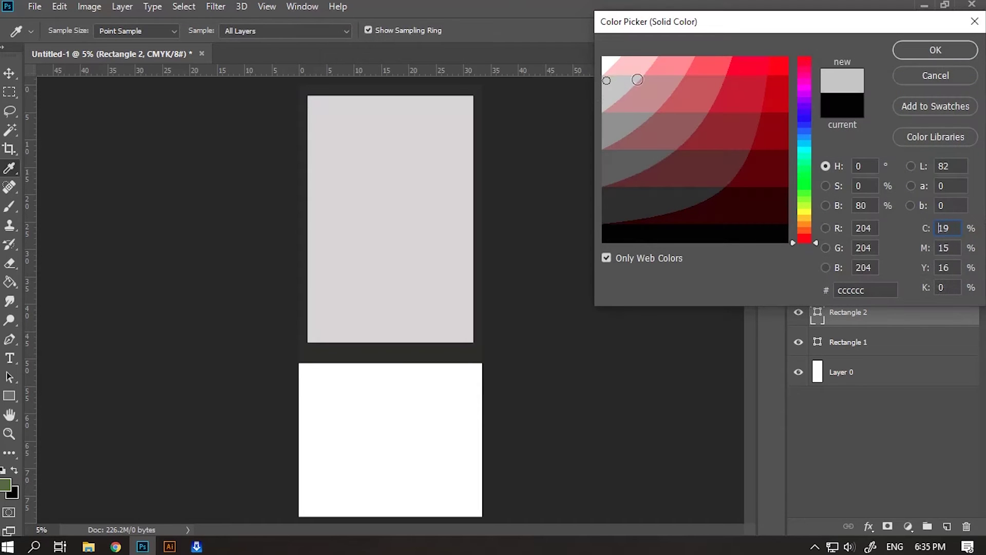
{"action": "left_click", "coordinate": [935, 50]}
- Place the image finger-2056030_1920 as an embedded object in the banner
{"action": "left_click", "coordinate": [10, 77]}
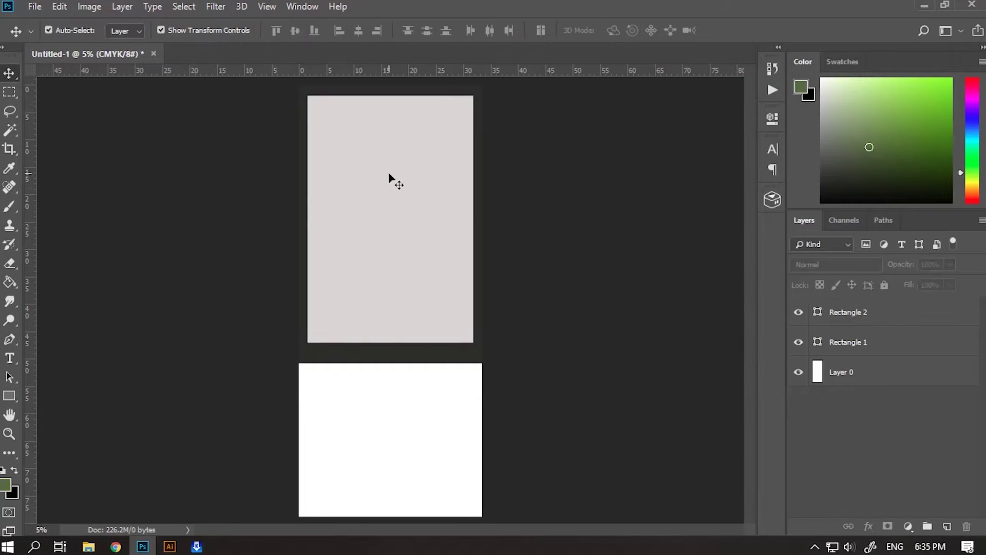
{"action": "left_click", "coordinate": [37, 8]}
{"action": "left_click", "coordinate": [91, 268]}
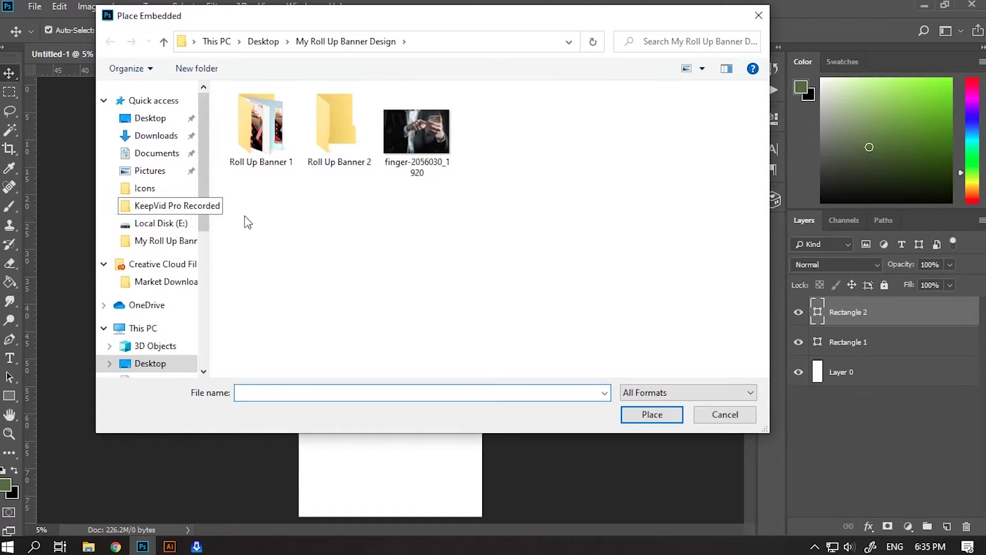
{"action": "left_click", "coordinate": [415, 116]}
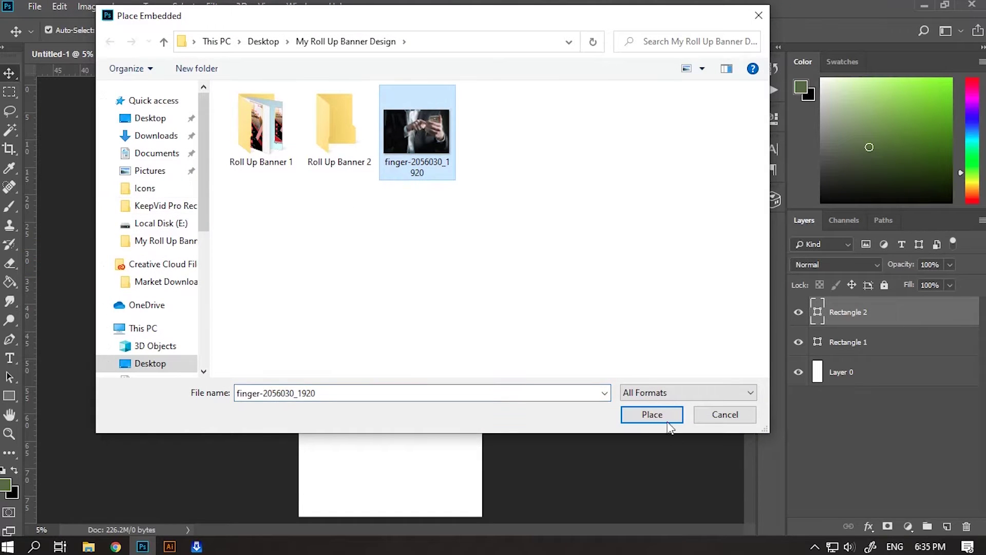
{"action": "left_click", "coordinate": [652, 414]}
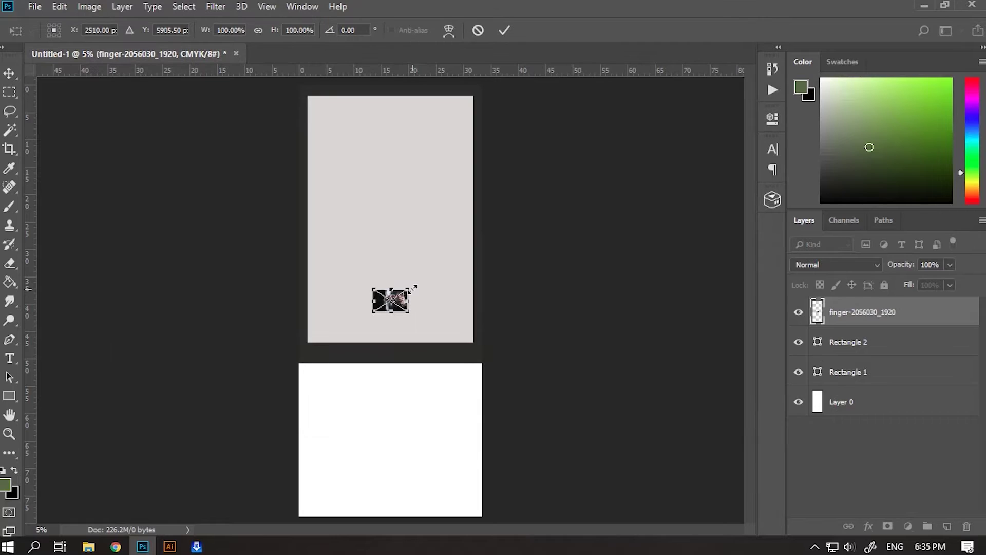
- Enlarge the placed photo to span beyond the banner's width and position it with the hands and phone over the light grey rectangle
{"action": "left_click_drag", "start_coordinate": [414, 313], "coordinate": [544, 432]}
{"action": "left_click_drag", "start_coordinate": [433, 334], "coordinate": [334, 133]}
{"action": "left_click_drag", "start_coordinate": [462, 210], "coordinate": [626, 403]}
{"action": "left_click_drag", "start_coordinate": [555, 238], "coordinate": [437, 236]}
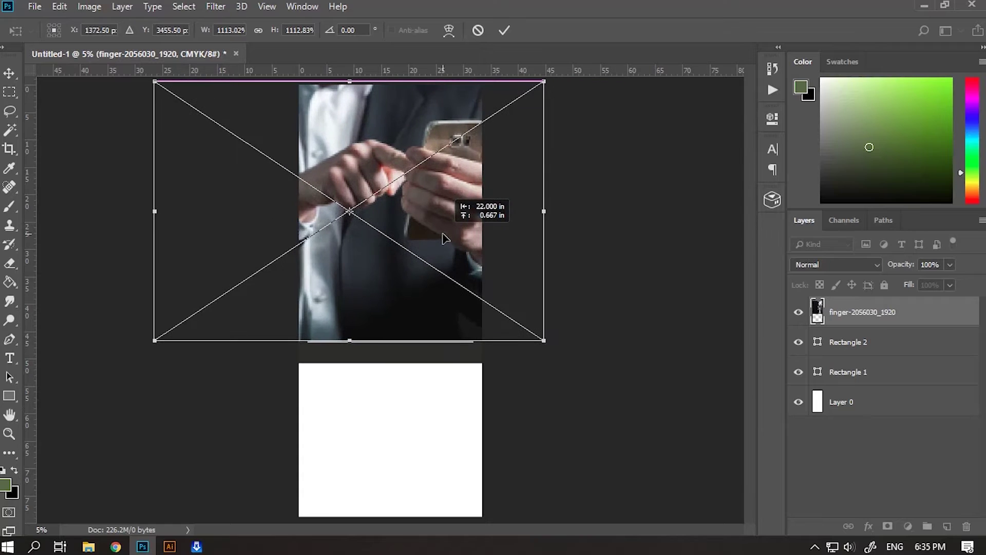
{"action": "left_click_drag", "start_coordinate": [544, 339], "coordinate": [454, 280]}
{"action": "left_click_drag", "start_coordinate": [384, 230], "coordinate": [435, 258]}
{"action": "key", "text": "Return"}
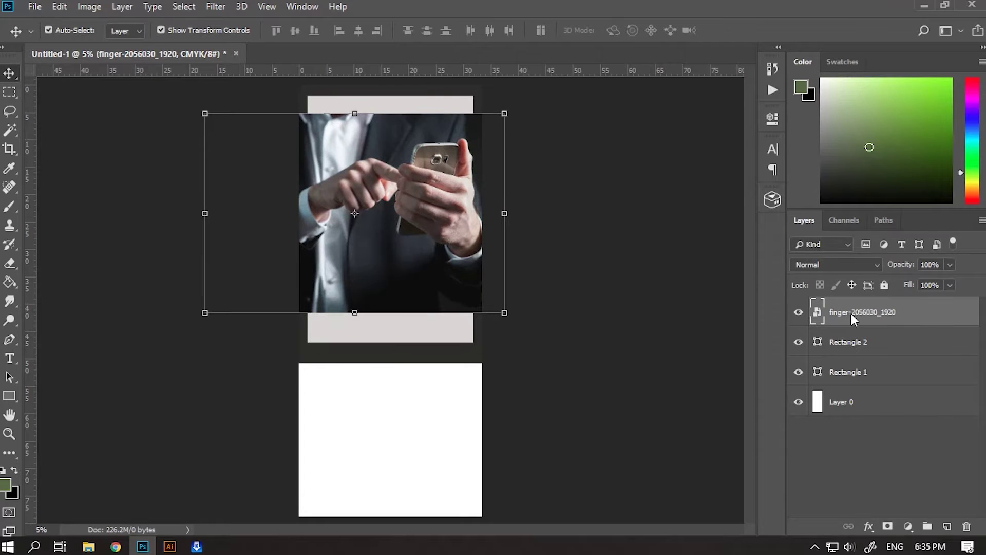
- Clip the photo to the light grey rectangle with a clipping mask and move it down about 1.6 in
{"action": "right_click", "coordinate": [850, 318]}
{"action": "left_click", "coordinate": [739, 302]}
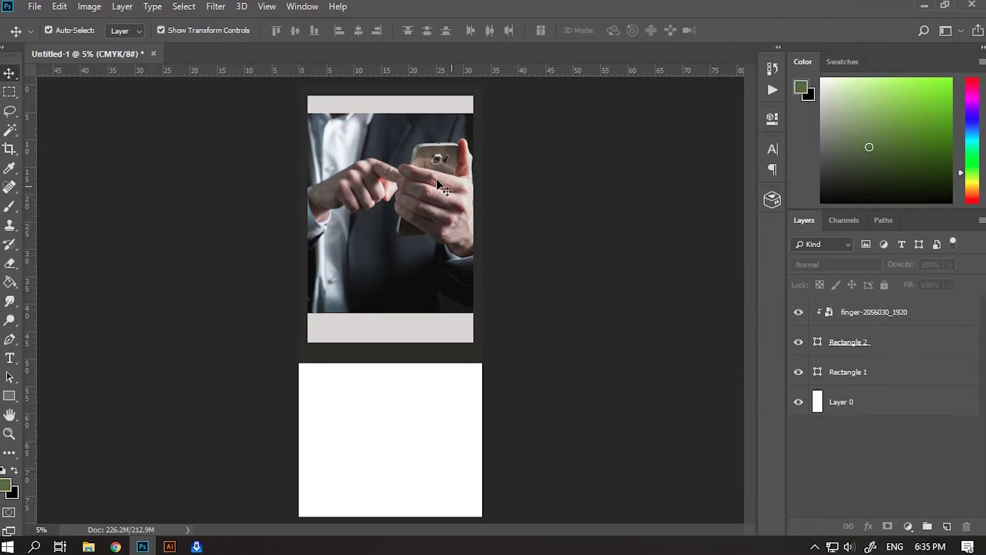
{"action": "left_click_drag", "start_coordinate": [413, 168], "coordinate": [414, 177]}
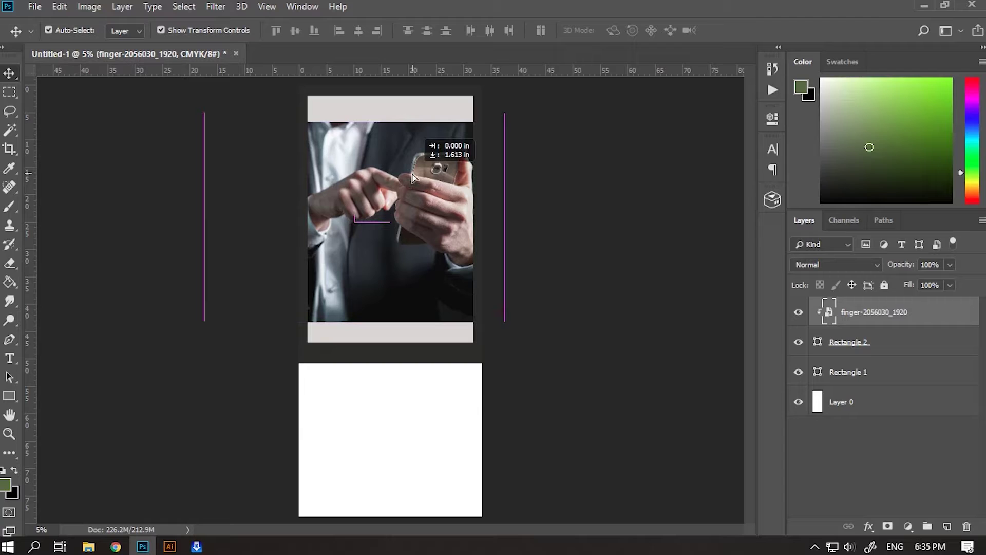
{"action": "left_click", "coordinate": [639, 163]}
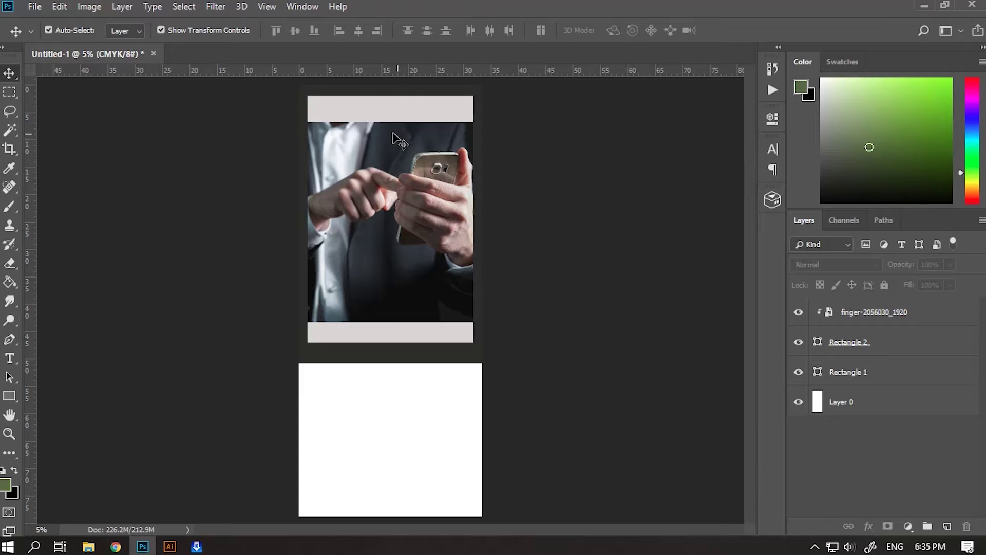
- Draw a black rectangle about 5260 × 1180 px across the banner's top edge, above the photo layer
{"action": "left_click", "coordinate": [881, 319]}
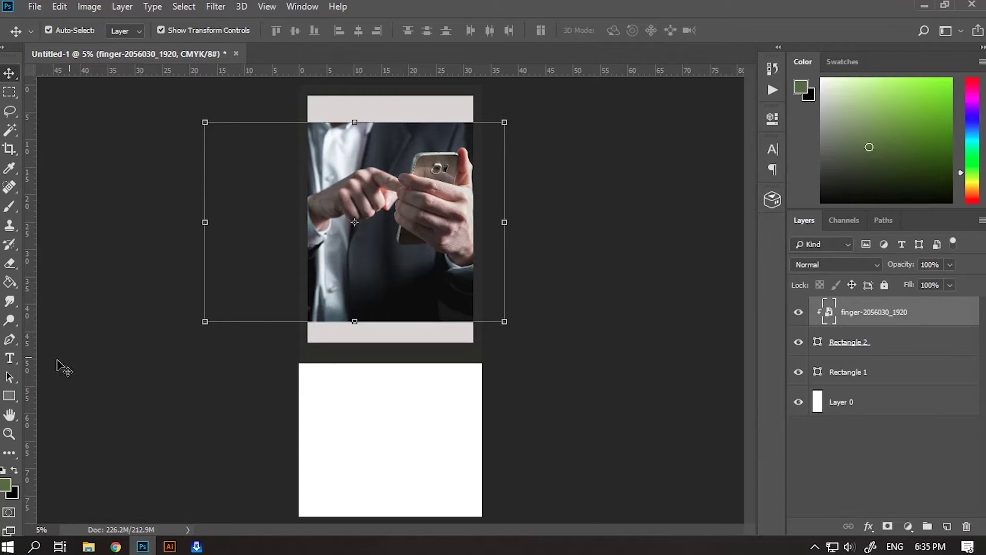
{"action": "left_click", "coordinate": [9, 395]}
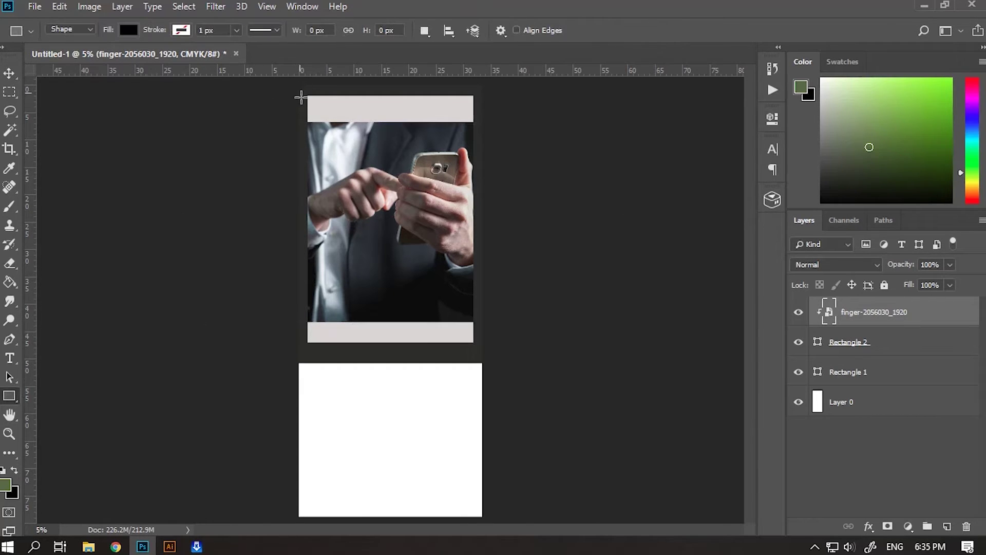
{"action": "mouse_move", "coordinate": [296, 82]}
{"action": "left_mouse_down"}
{"action": "mouse_move", "coordinate": [444, 101]}
{"action": "mouse_move", "coordinate": [487, 126]}
{"action": "left_mouse_up"}
{"action": "left_click", "coordinate": [729, 113]}
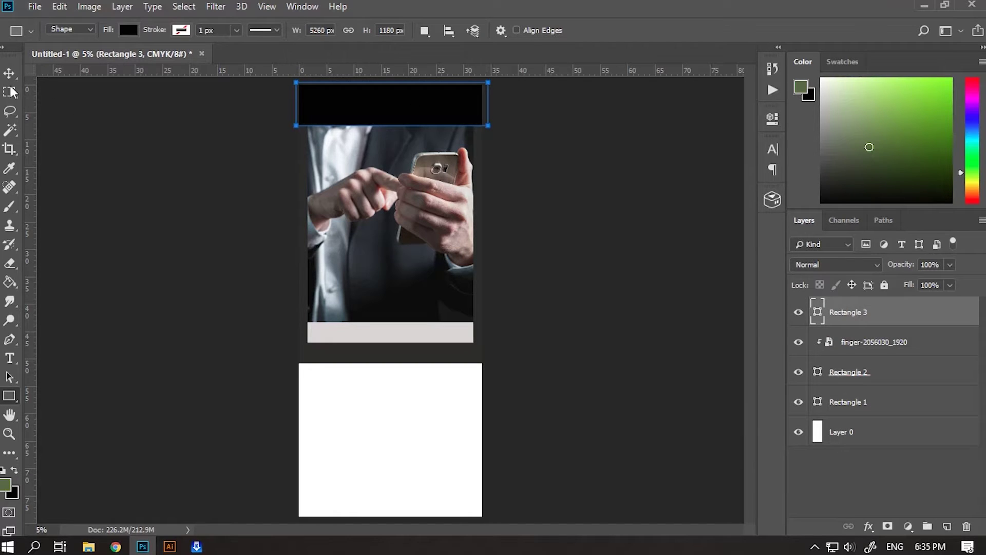
{"action": "left_click", "coordinate": [9, 73]}
{"action": "left_click", "coordinate": [505, 165]}
- Duplicate the black strip and move the copy down to the light grey rectangle's lower edge
{"action": "left_click", "coordinate": [437, 98]}
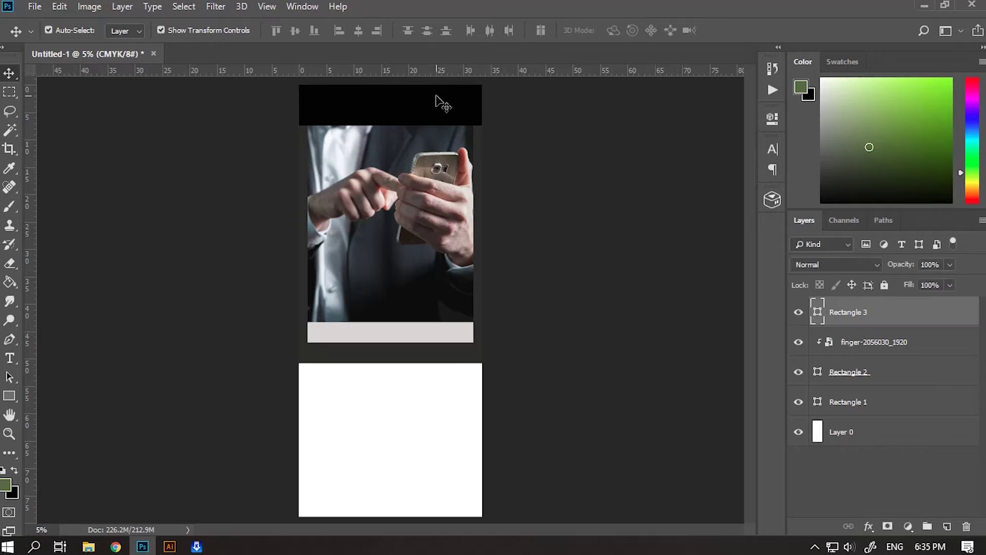
{"action": "key", "text": "ctrl+j"}
{"action": "left_click_drag", "start_coordinate": [438, 101], "coordinate": [442, 321]}
{"action": "left_click", "coordinate": [585, 247]}
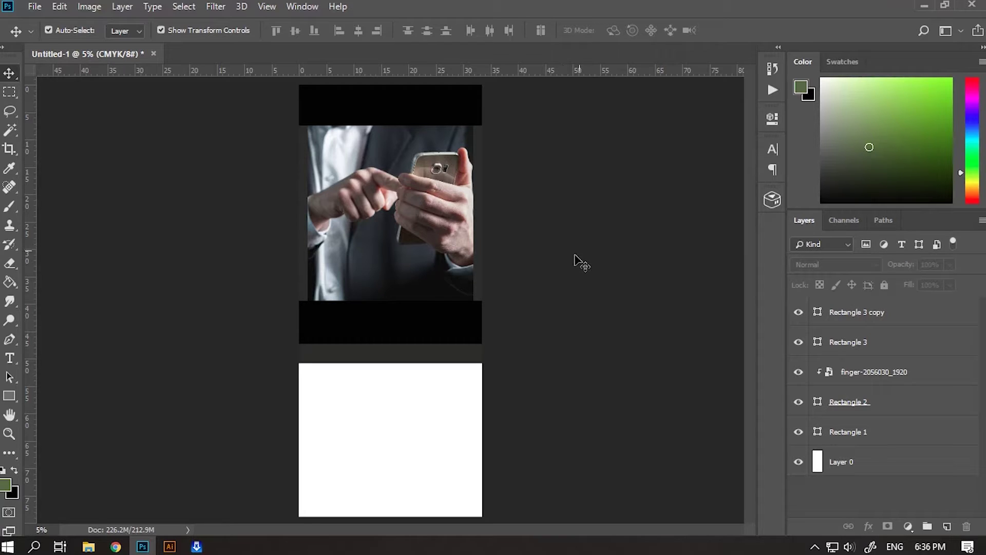
{"action": "left_click", "coordinate": [440, 325]}
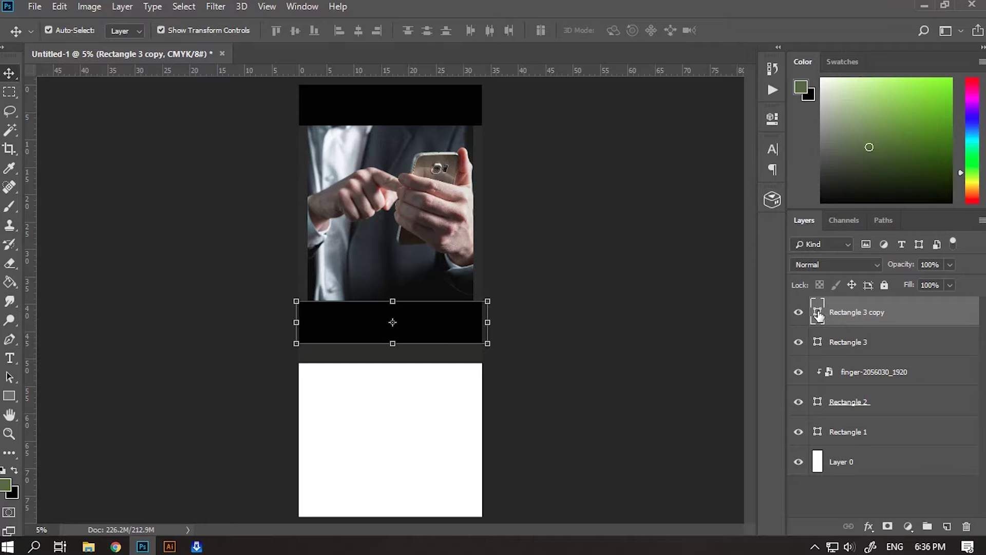
{"action": "double_click", "coordinate": [817, 315]}
{"action": "left_click", "coordinate": [409, 412]}
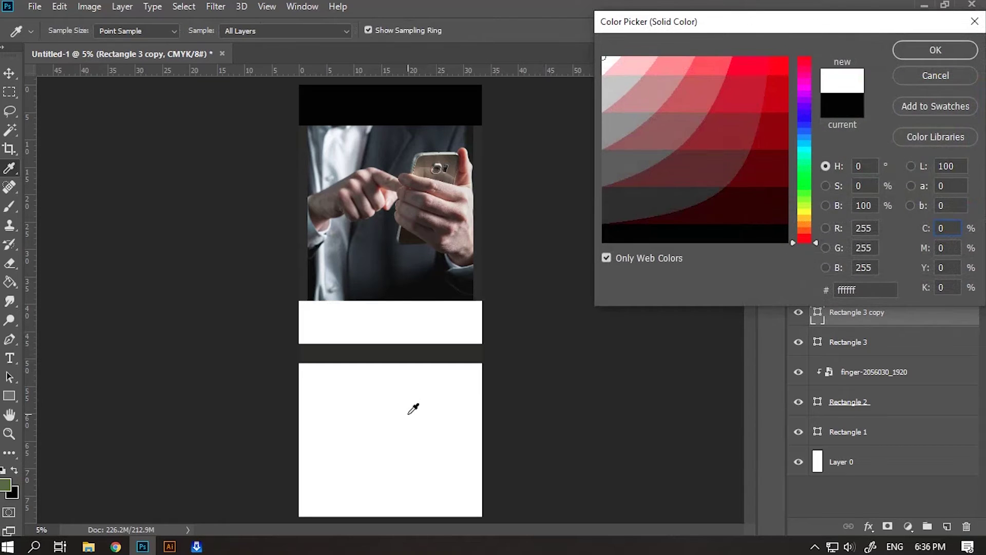
{"action": "left_click", "coordinate": [925, 80]}
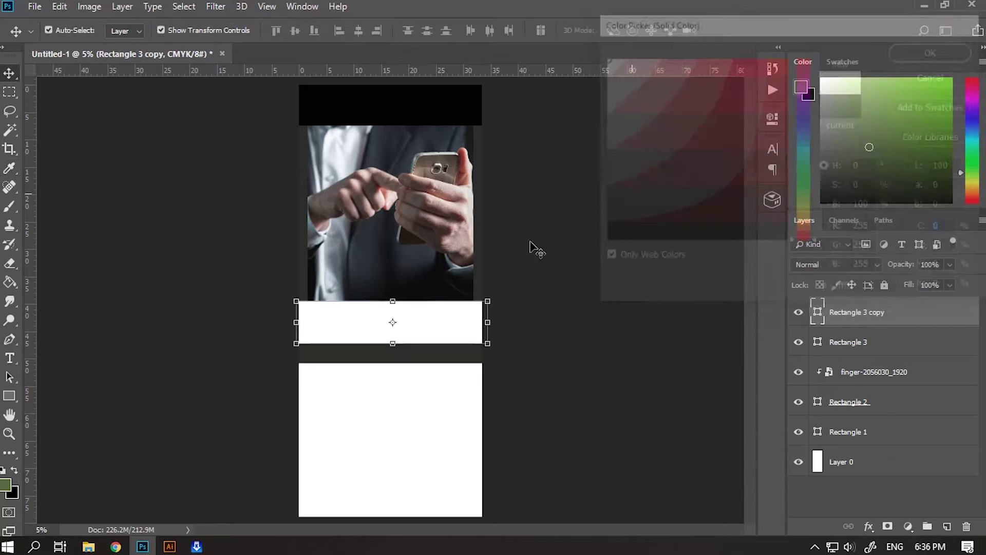
- Shorten the lower black strip from above so that it starts at the photo's bottom edge
{"action": "left_click_drag", "start_coordinate": [400, 300], "coordinate": [400, 322]}
{"action": "key", "text": "Return"}
{"action": "left_click", "coordinate": [583, 315]}
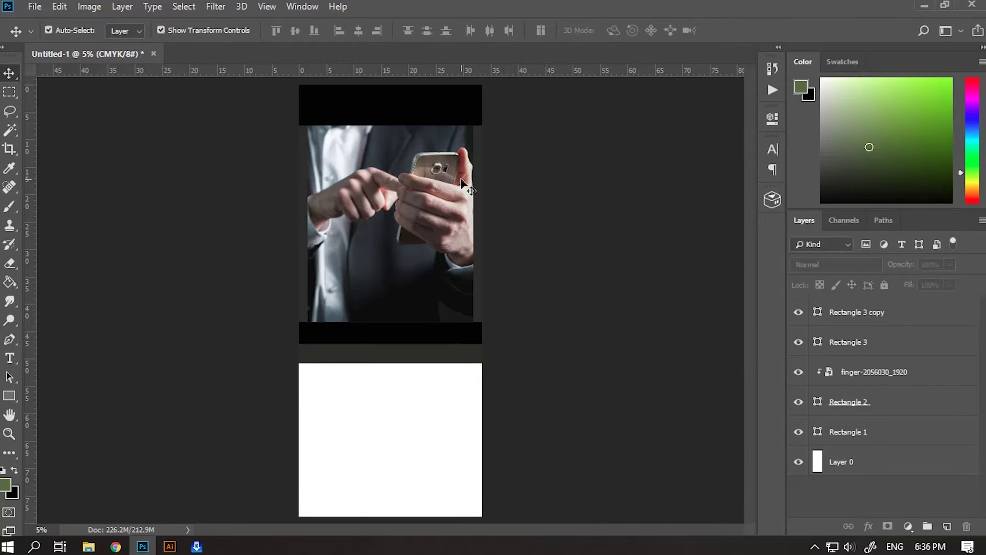
- Move the upper black strip slightly down to align with the banner's top edge
{"action": "left_click", "coordinate": [431, 112]}
{"action": "mouse_move", "coordinate": [464, 110]}
{"action": "left_mouse_down"}
{"action": "mouse_move", "coordinate": [465, 147]}
{"action": "mouse_move", "coordinate": [464, 111]}
{"action": "left_mouse_up"}
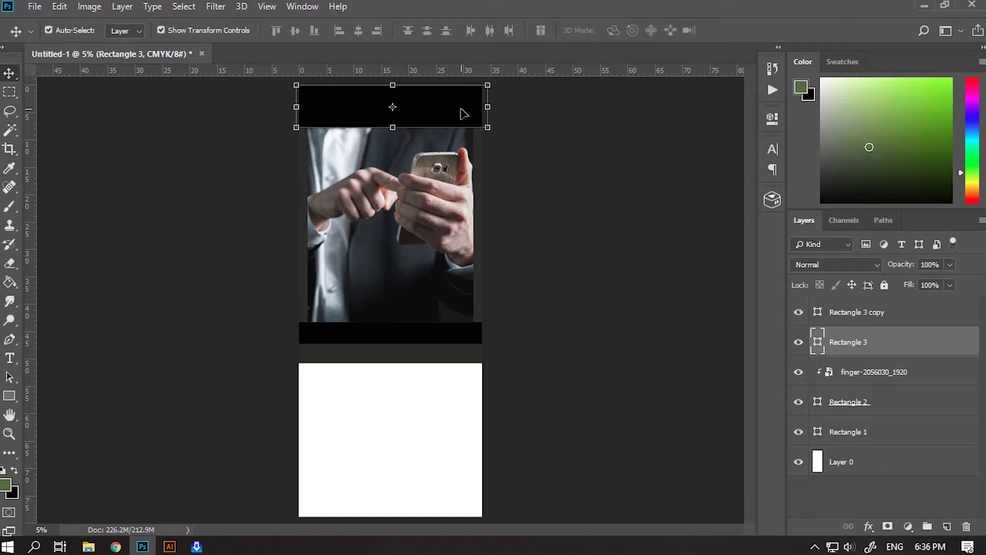
{"action": "left_click", "coordinate": [499, 120]}
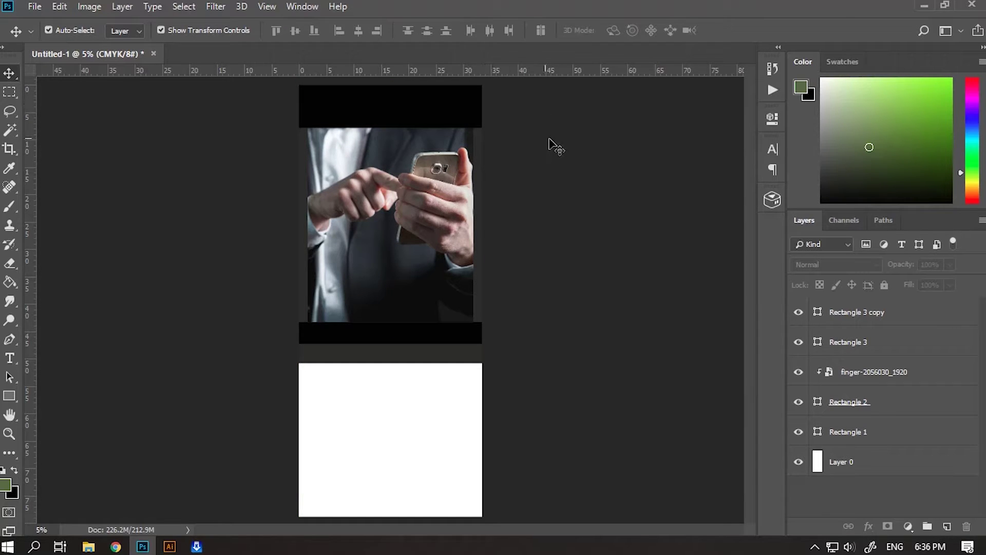
{"action": "left_click", "coordinate": [466, 359]}
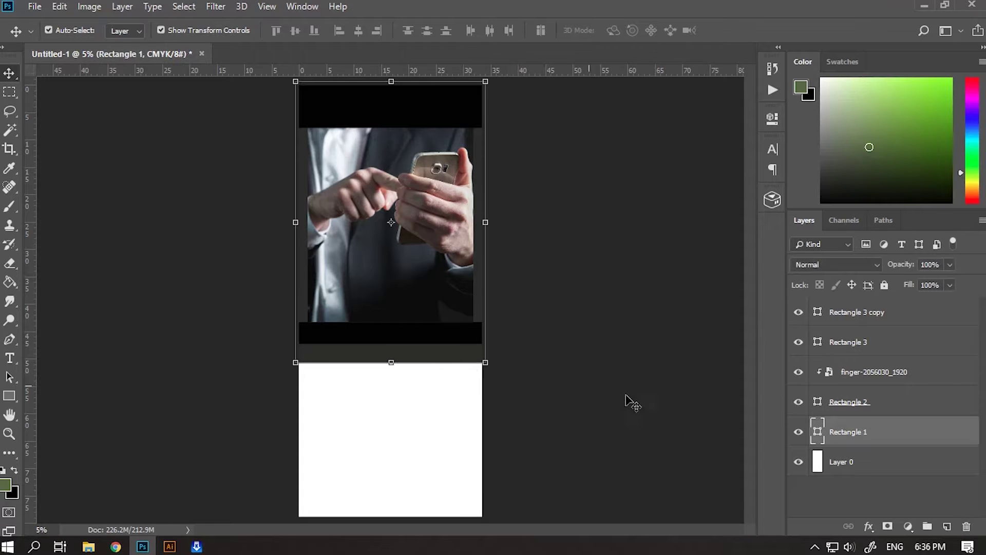
{"action": "double_click", "coordinate": [820, 434]}
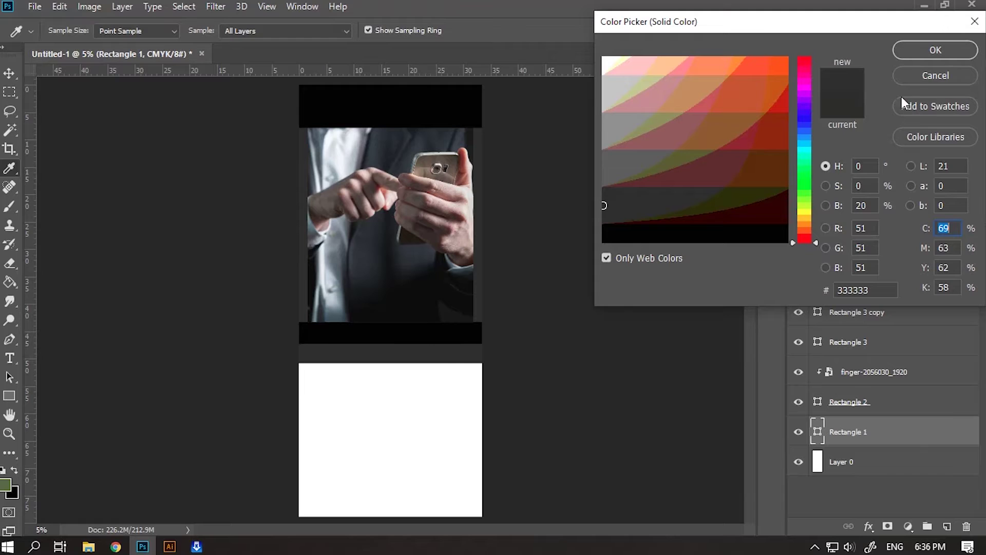
{"action": "left_click", "coordinate": [912, 78]}
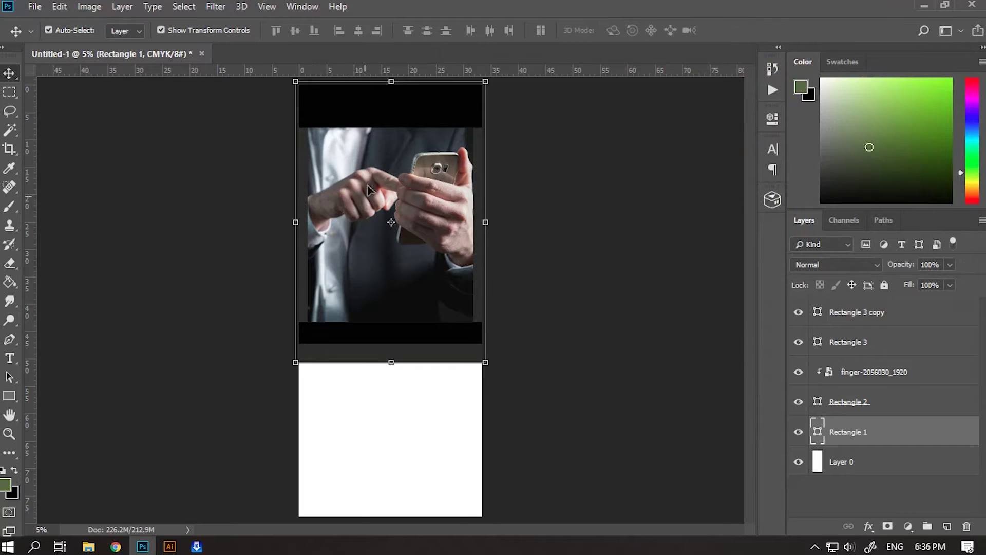
- Delete both black strips above and below the photo
{"action": "left_click", "coordinate": [405, 116]}
{"action": "key", "text": "Delete"}
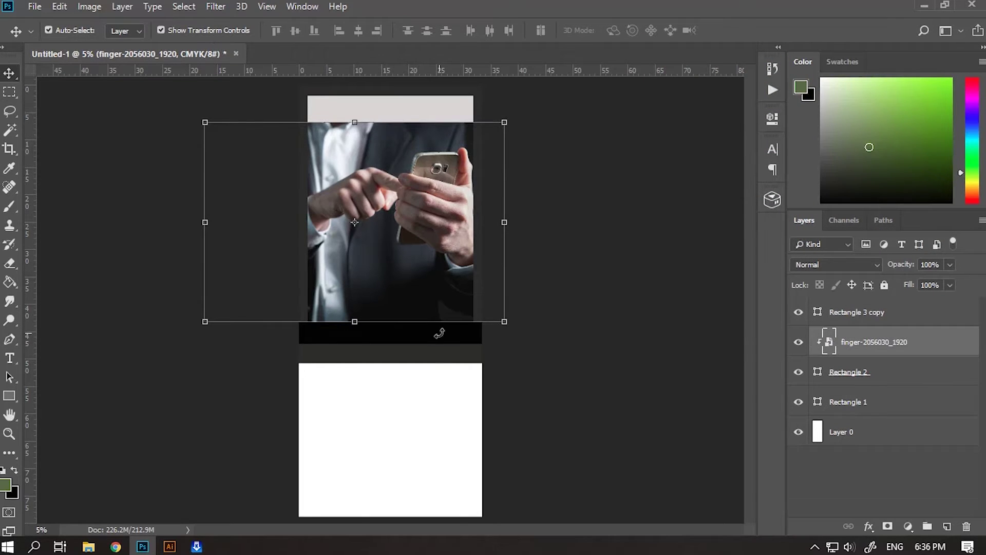
{"action": "left_click", "coordinate": [462, 331]}
{"action": "key", "text": "Delete"}
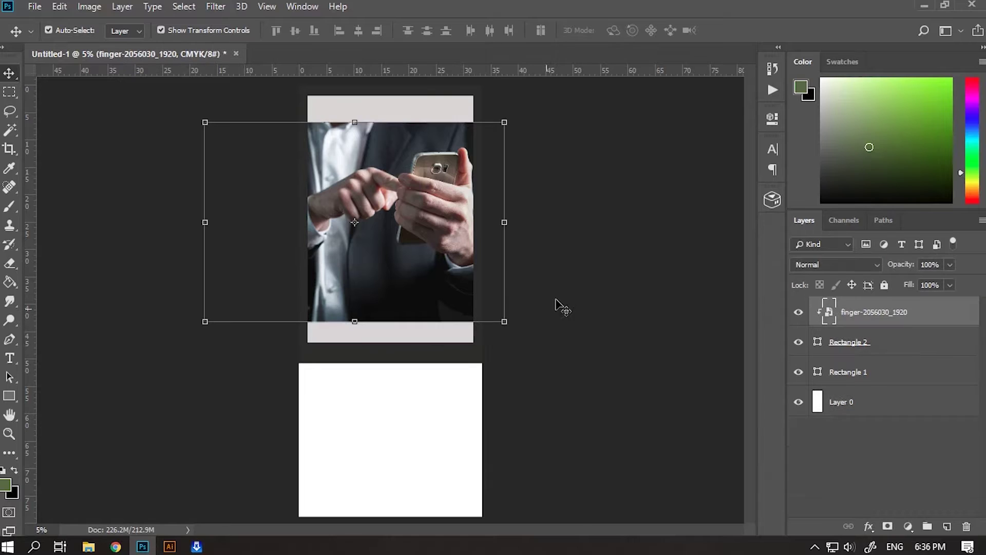
{"action": "left_click", "coordinate": [667, 258]}
- Shrink the light grey rectangle from above and below to match the photo's top and bottom edges
{"action": "left_click", "coordinate": [396, 110]}
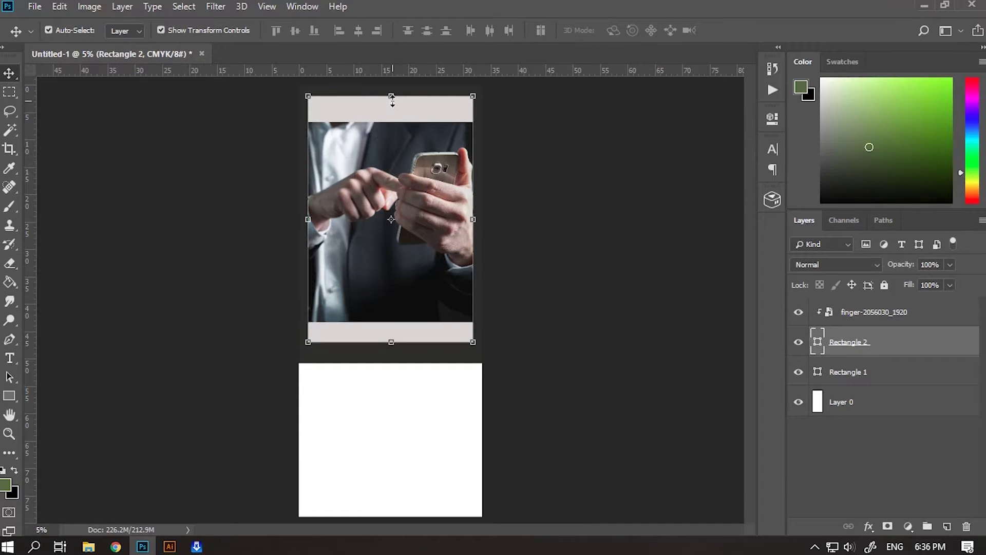
{"action": "left_click_drag", "start_coordinate": [391, 99], "coordinate": [392, 122]}
{"action": "left_click_drag", "start_coordinate": [397, 343], "coordinate": [392, 321]}
{"action": "key", "text": "Return"}
{"action": "left_click", "coordinate": [579, 280]}
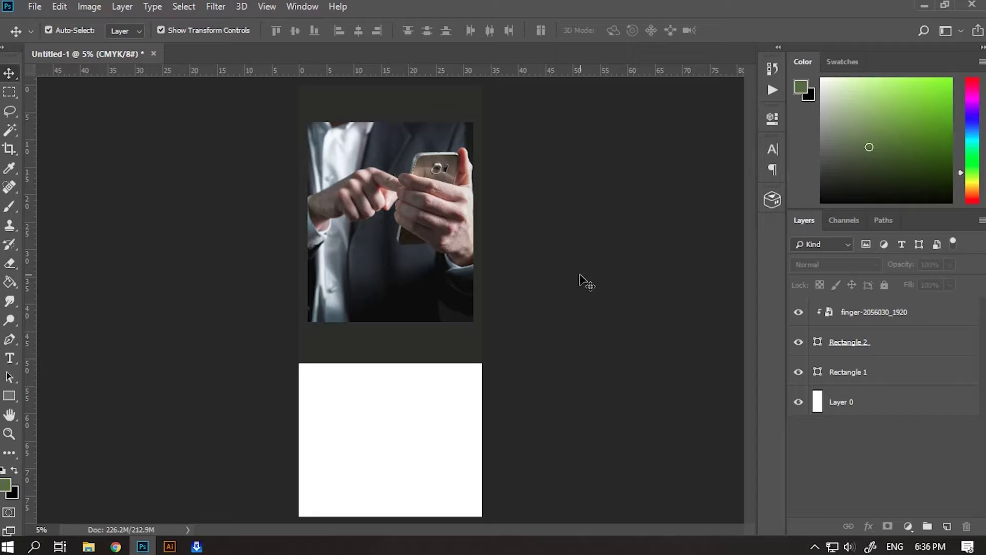
- Move the photo and its clipping rectangle together down close to the dark grey rectangle's lower edge
{"action": "left_click", "coordinate": [414, 275], "text": "ctrl"}
{"action": "left_click", "coordinate": [850, 345], "text": "ctrl"}
{"action": "left_click_drag", "start_coordinate": [424, 197], "coordinate": [424, 216]}
{"action": "key", "text": "shift+Up"}
{"action": "key", "text": "shift+Up"}
{"action": "key", "text": "shift+Up"}
{"action": "key", "text": "shift+Up"}
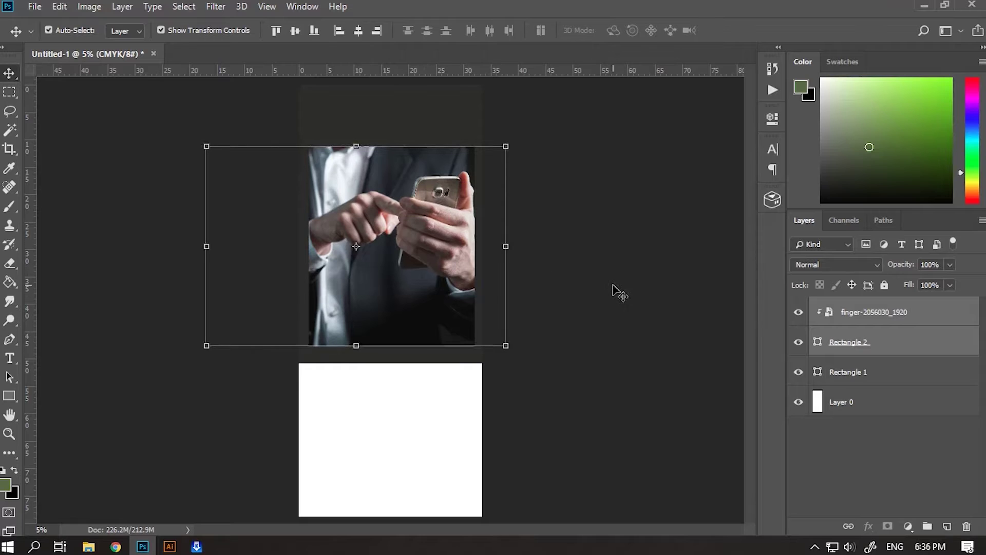
{"action": "left_click", "coordinate": [591, 272]}
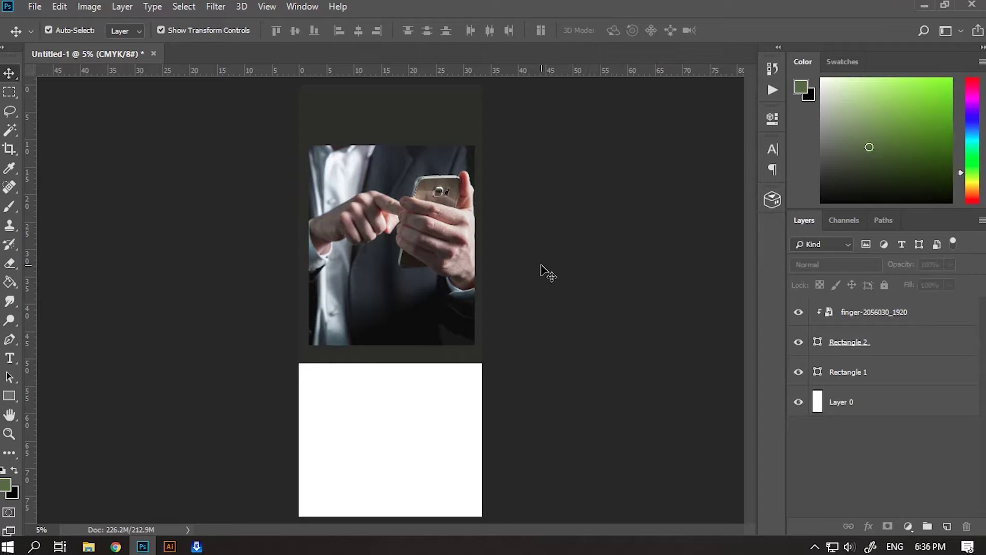
- Group the photo and both rectangle layers, and name the group "Elements"
{"action": "left_click", "coordinate": [9, 358]}
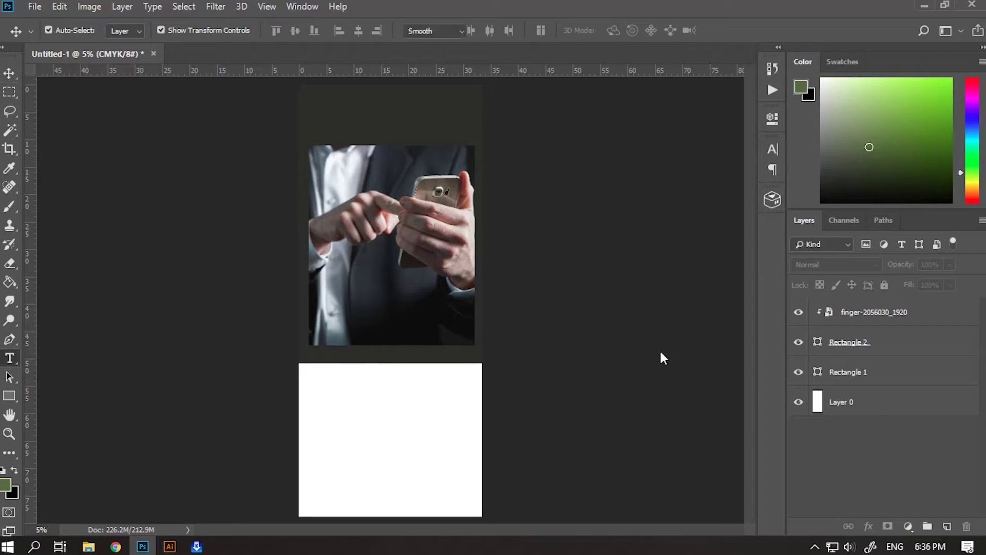
{"action": "left_click", "coordinate": [884, 313]}
{"action": "left_click", "coordinate": [844, 371], "text": "shift"}
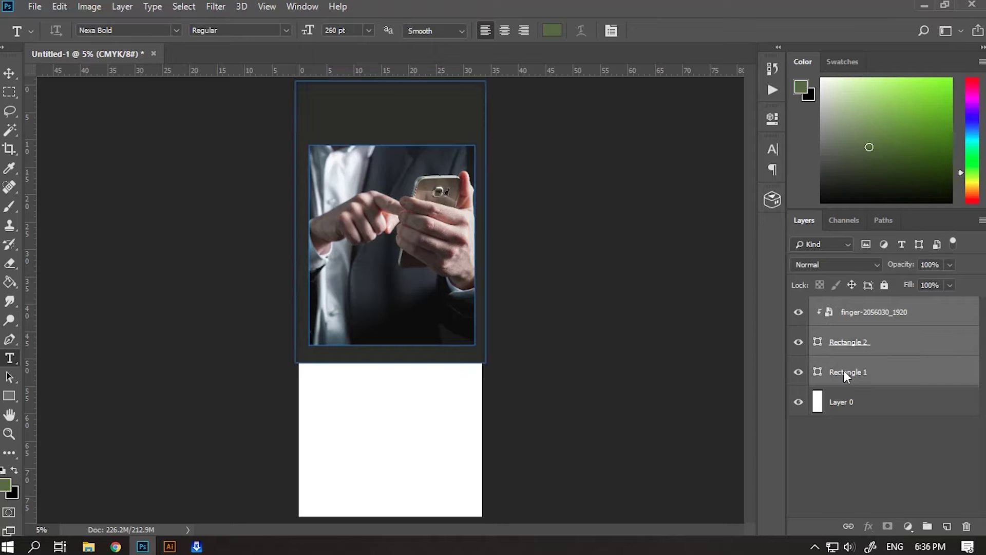
{"action": "key", "text": "ctrl+g"}
{"action": "double_click", "coordinate": [855, 305]}
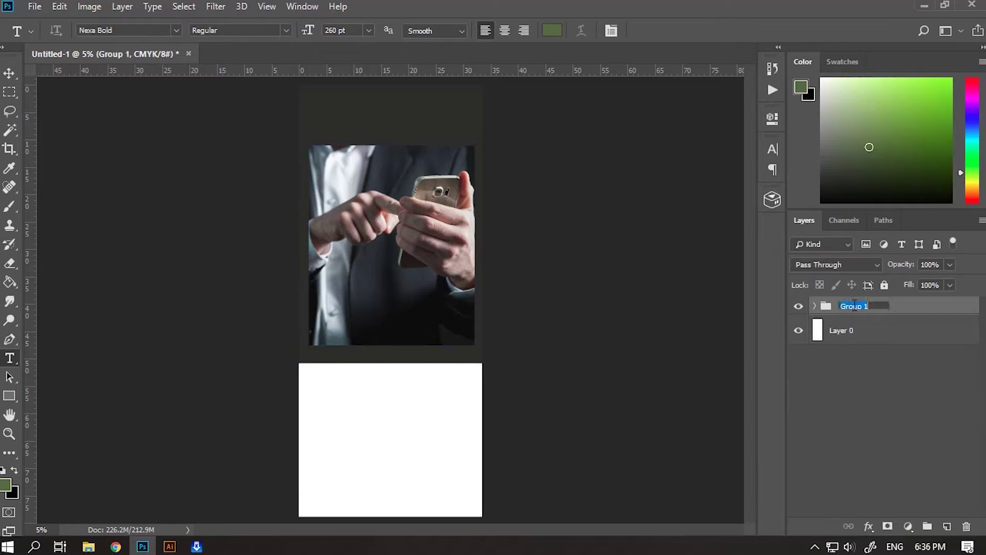
{"action": "key", "text": "Return"}
- Add the text "Your Logo" on the dark grey panel above the photo, layered above the Elements group
{"action": "left_click", "coordinate": [842, 332]}
{"action": "left_click", "coordinate": [843, 308]}
{"action": "left_click", "coordinate": [335, 114]}
{"action": "type", "text": "Your Logo"}
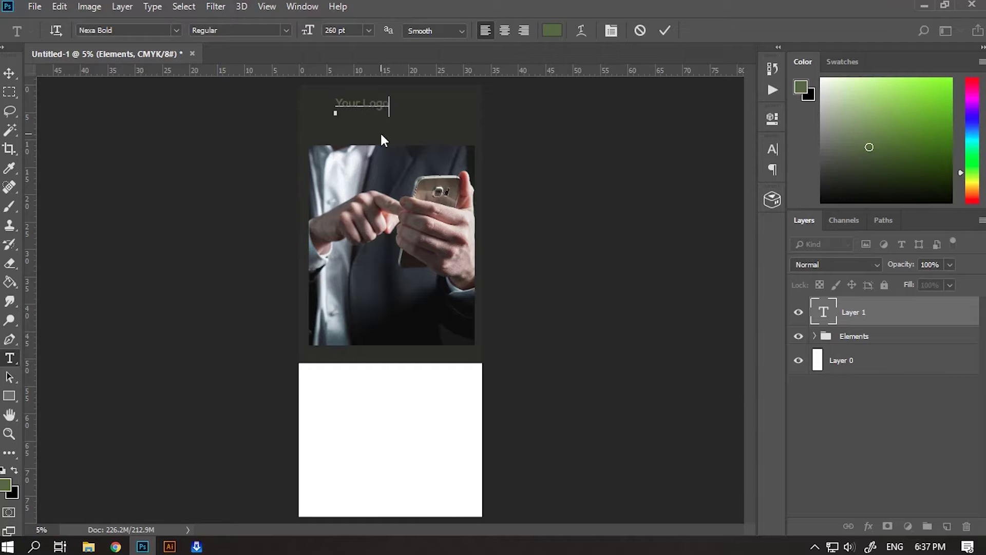
- Change the colour of the "Your Logo" text to white
{"action": "key", "text": "ctrl+a"}
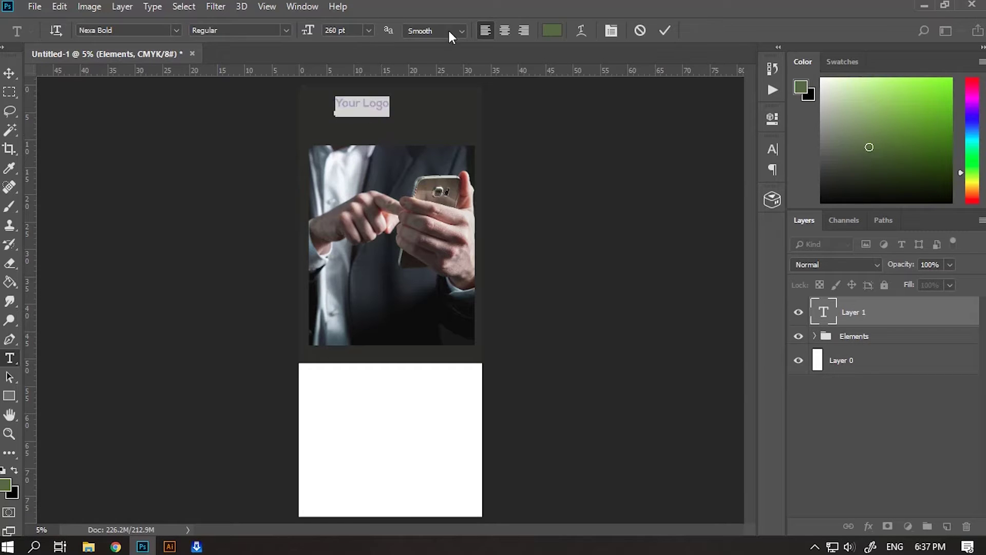
{"action": "left_click", "coordinate": [553, 30]}
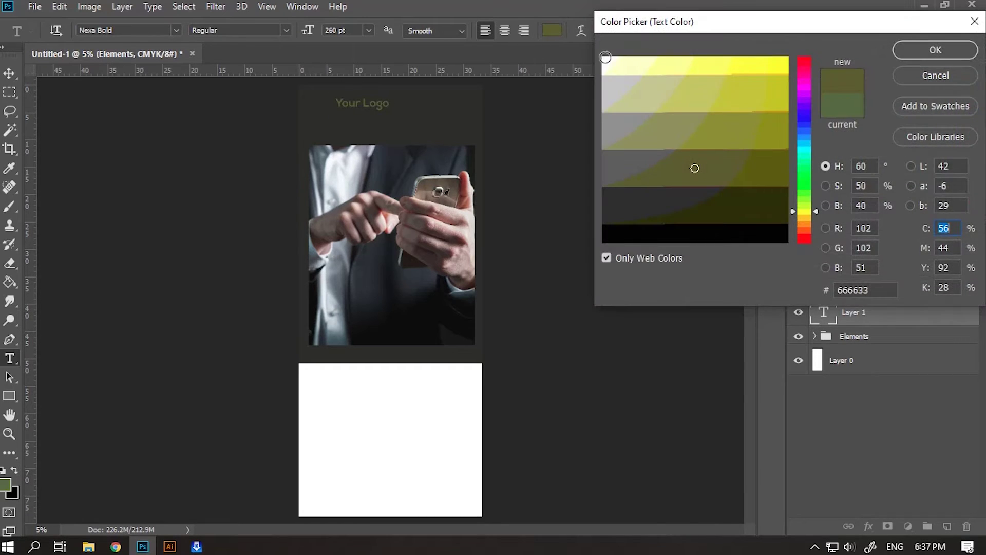
{"action": "left_click", "coordinate": [605, 57]}
{"action": "left_click", "coordinate": [917, 52]}
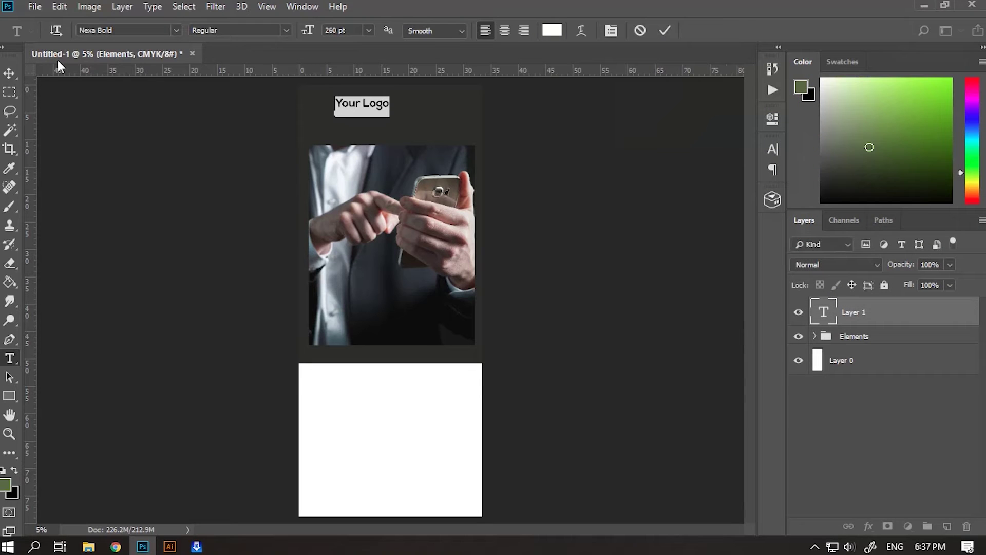
- Move the "Your Logo" text to the banner's upper right corner, above the photo
{"action": "left_click", "coordinate": [177, 28]}
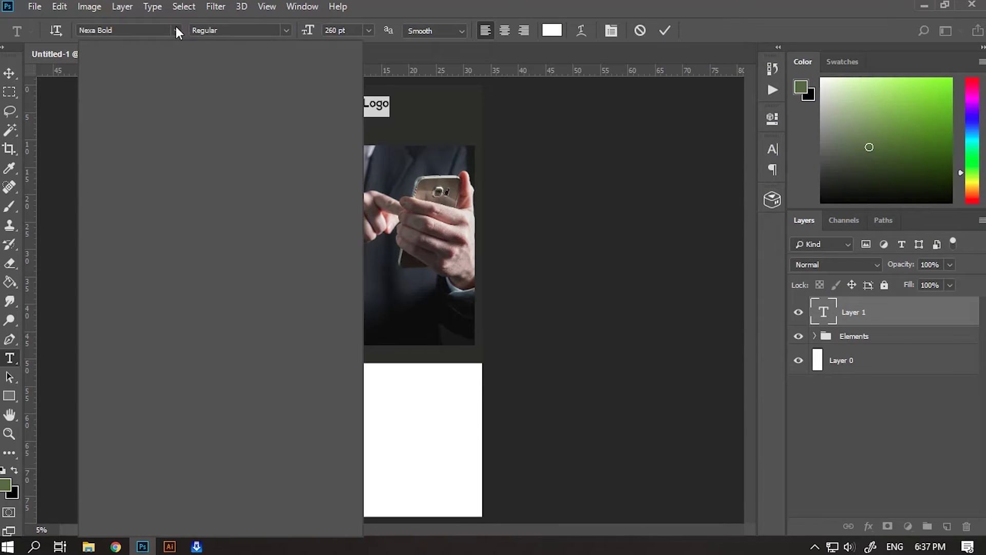
{"action": "left_click", "coordinate": [17, 75]}
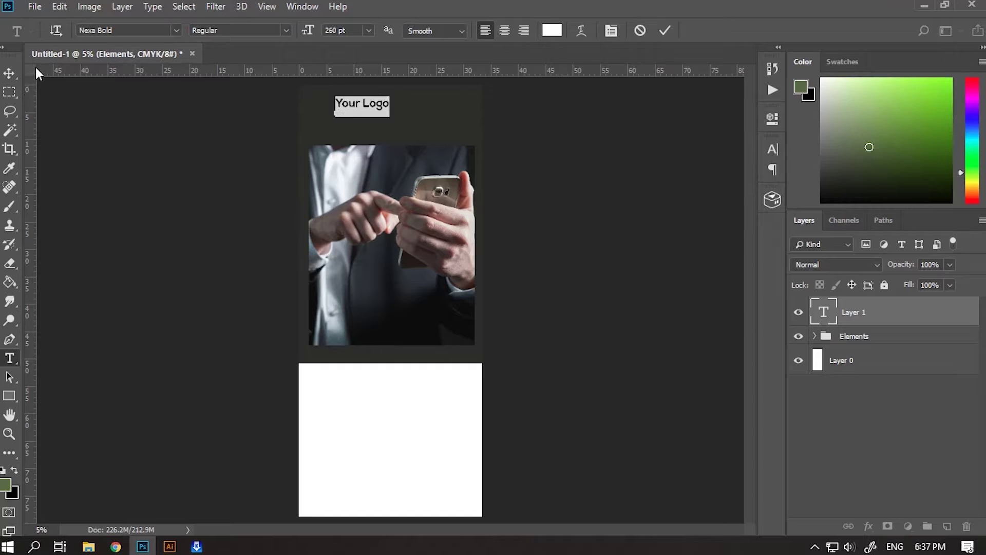
{"action": "left_click", "coordinate": [14, 73]}
{"action": "left_click_drag", "start_coordinate": [376, 105], "coordinate": [458, 107]}
{"action": "left_click", "coordinate": [623, 117]}
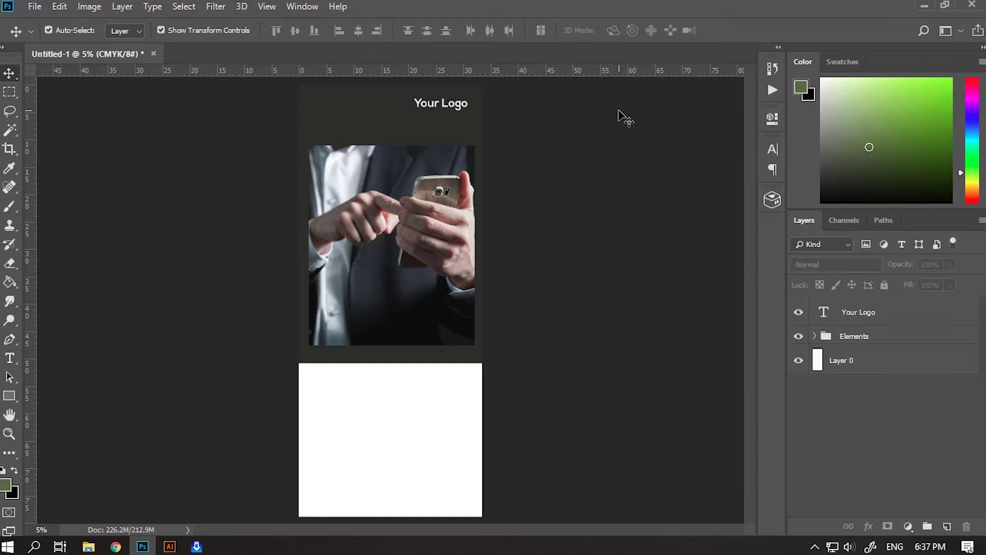
- Examine the banner up close, from the logo text and photo down to the empty white lower area
{"action": "key", "text": "ctrl+plus"}
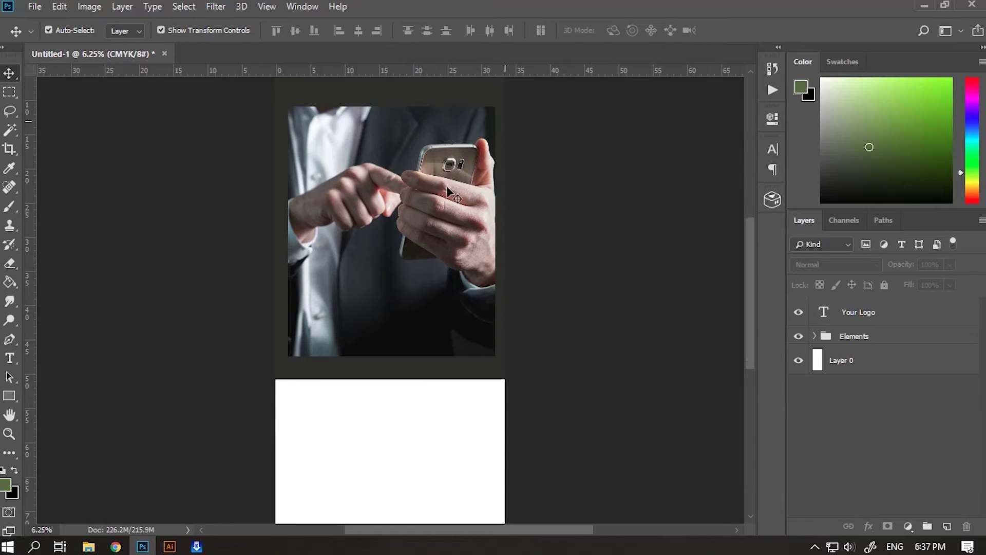
{"action": "scroll", "coordinate": [519, 244], "scroll_direction": "up", "scroll_amount": 2}
{"action": "key", "text": "ctrl+plus"}
{"action": "scroll", "coordinate": [509, 213], "scroll_direction": "up", "scroll_amount": 2}
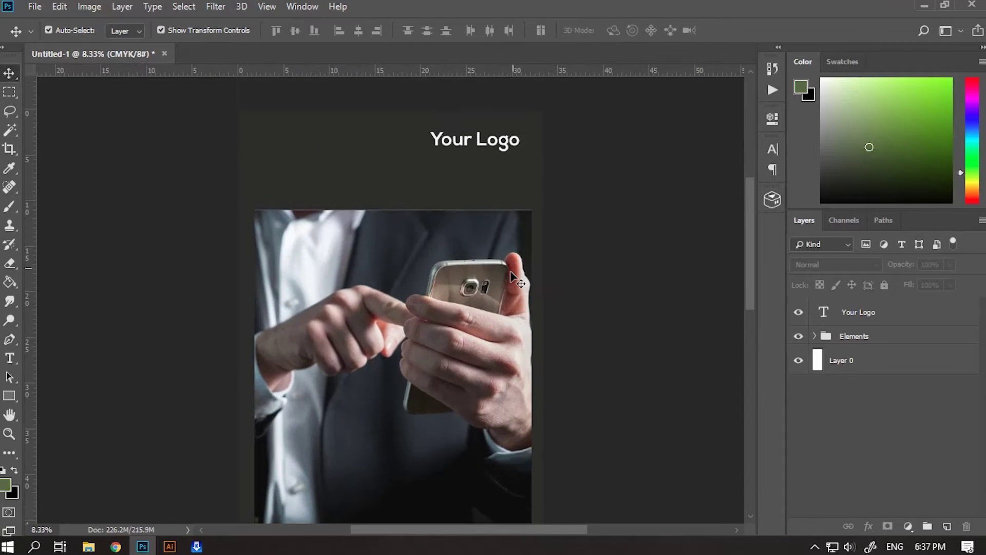
{"action": "scroll", "coordinate": [646, 213], "scroll_direction": "down", "scroll_amount": 3}
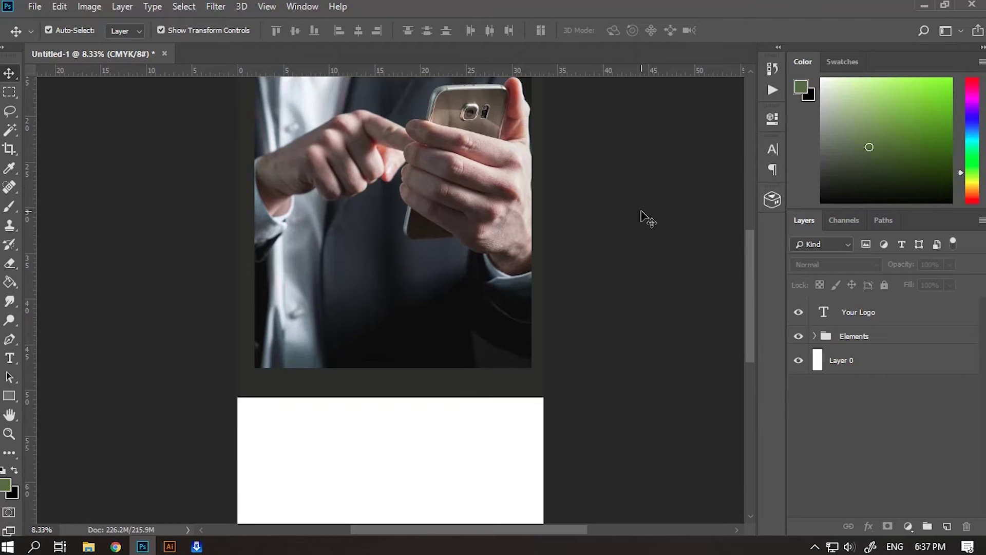
{"action": "scroll", "coordinate": [652, 223], "scroll_direction": "down", "scroll_amount": 2}
{"action": "scroll", "coordinate": [652, 225], "scroll_direction": "down", "scroll_amount": 2}
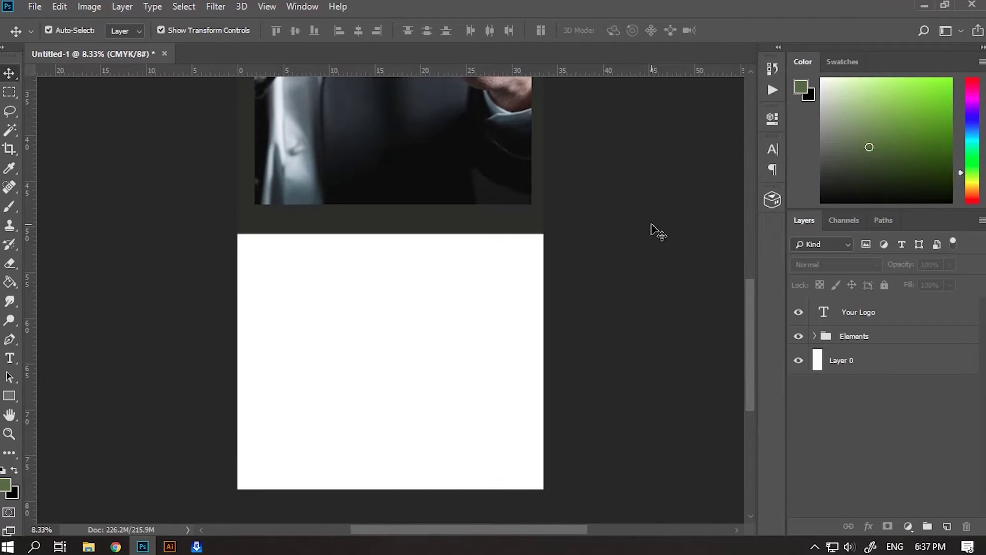
{"action": "scroll", "coordinate": [654, 231], "scroll_direction": "up", "scroll_amount": 6}
{"action": "scroll", "coordinate": [652, 235], "scroll_direction": "up", "scroll_amount": 2}
{"action": "scroll", "coordinate": [654, 239], "scroll_direction": "down", "scroll_amount": 3}
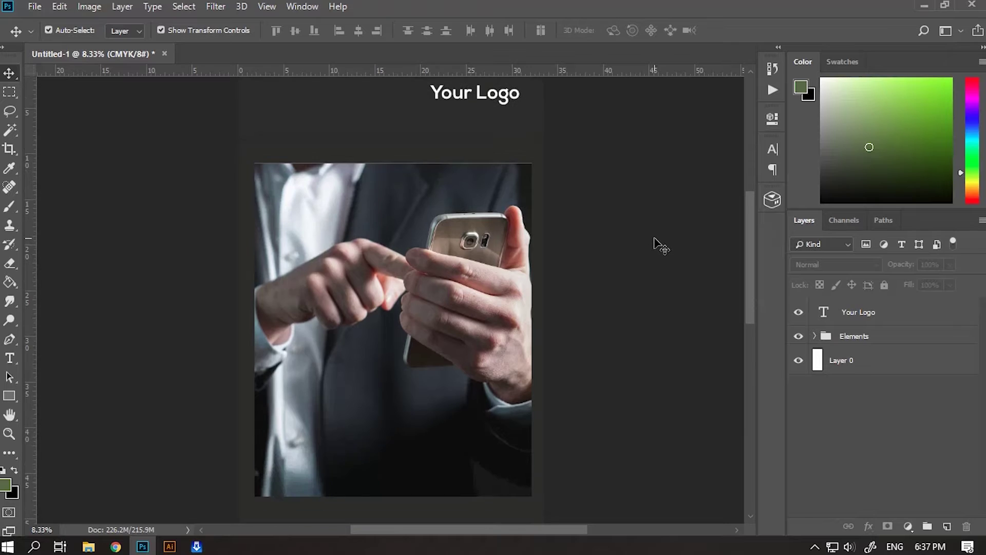
- Add the text "Corporate" in black (000000) in the white area below the photo, layered above "Your Logo"
{"action": "scroll", "coordinate": [655, 242], "scroll_direction": "down", "scroll_amount": 5}
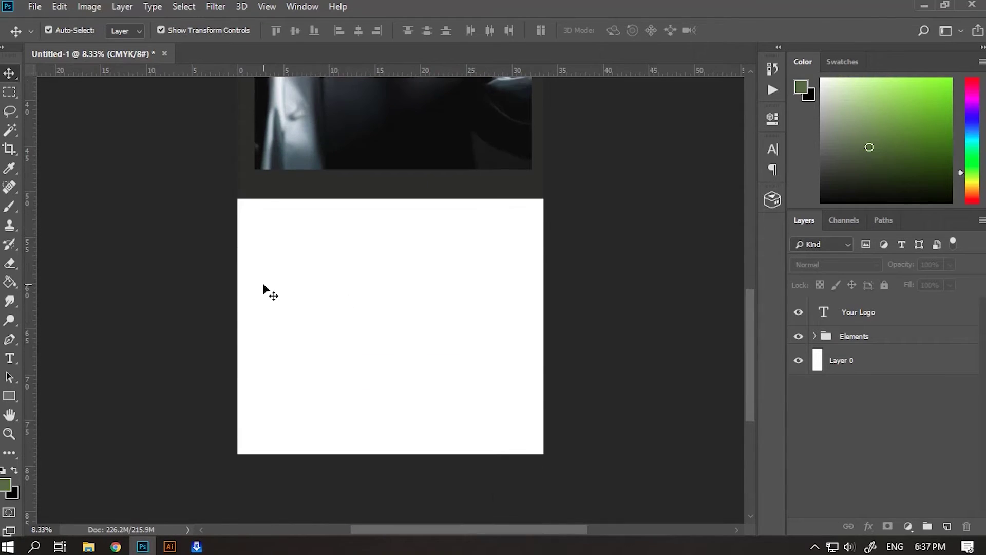
{"action": "left_click", "coordinate": [10, 360]}
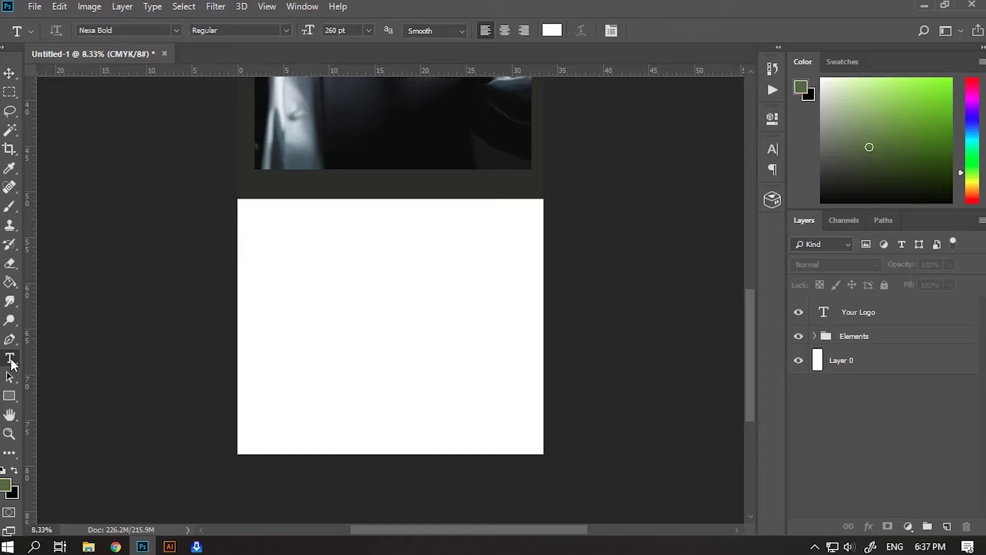
{"action": "left_click", "coordinate": [856, 317]}
{"action": "left_click", "coordinate": [262, 283]}
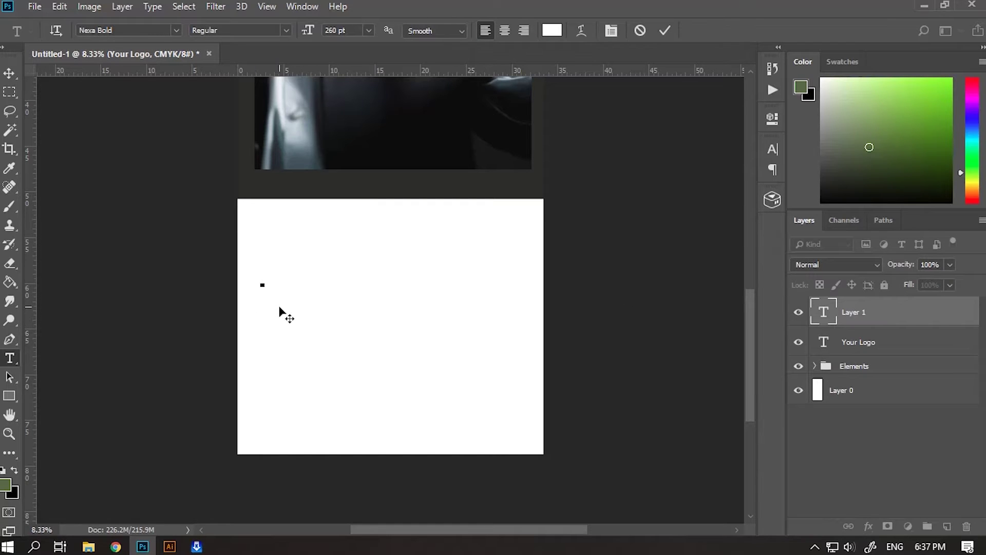
{"action": "left_click", "coordinate": [552, 30]}
{"action": "left_click", "coordinate": [612, 233]}
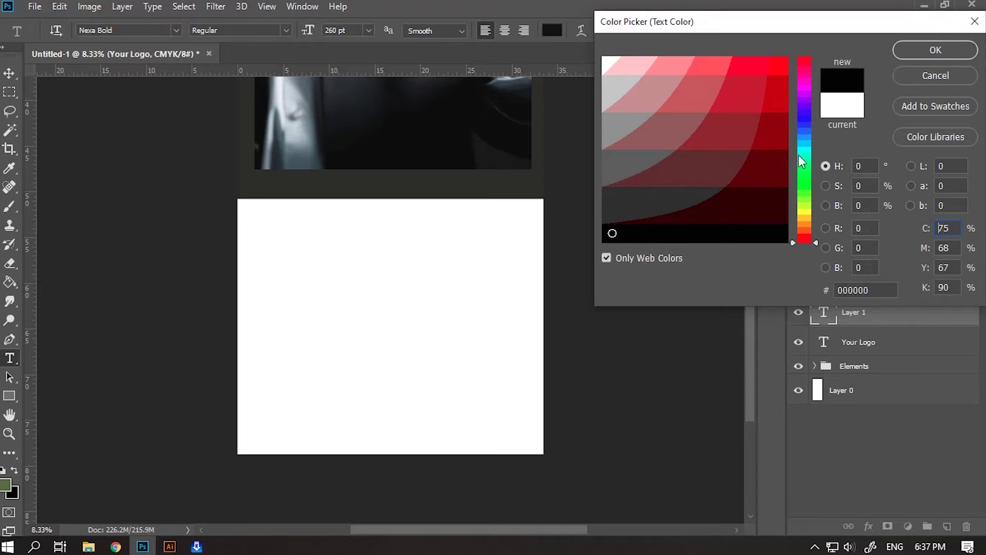
{"action": "left_click", "coordinate": [927, 61]}
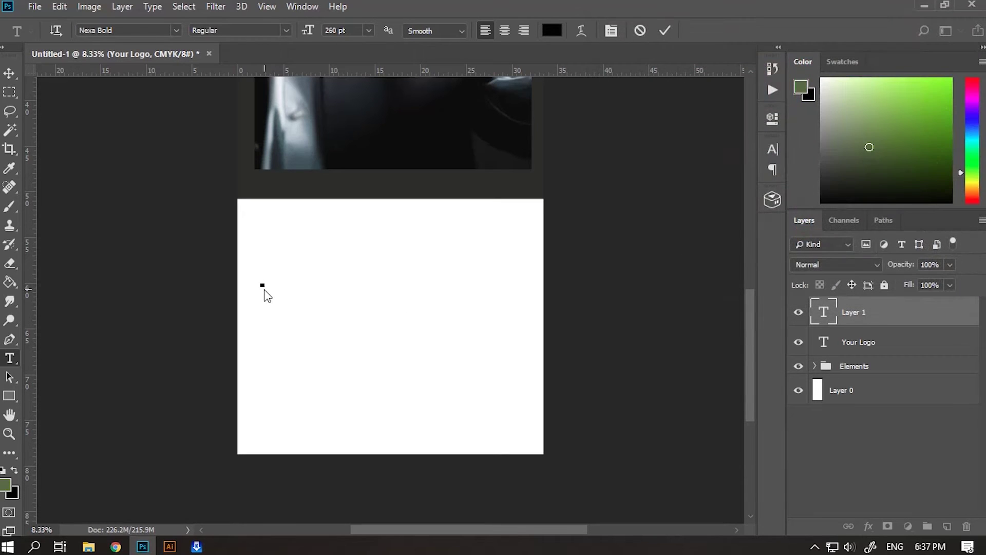
{"action": "type", "text": "o"}
{"action": "type", "text": "Corp"}
{"action": "type", "text": "orate"}
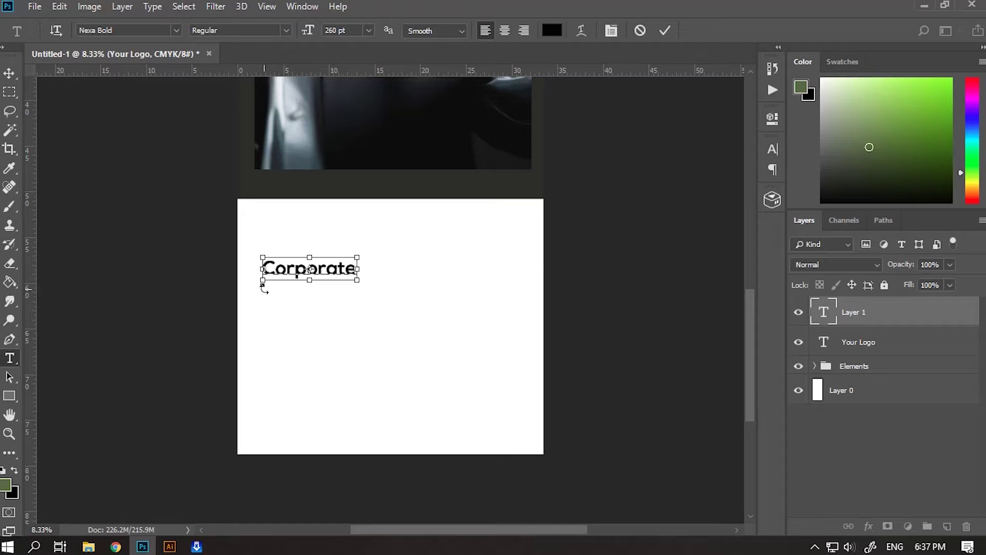
- Set the "Corporate" text to 400 pt and move it up near the white area's top edge
{"action": "key", "text": "ctrl+a"}
{"action": "left_click", "coordinate": [350, 31]}
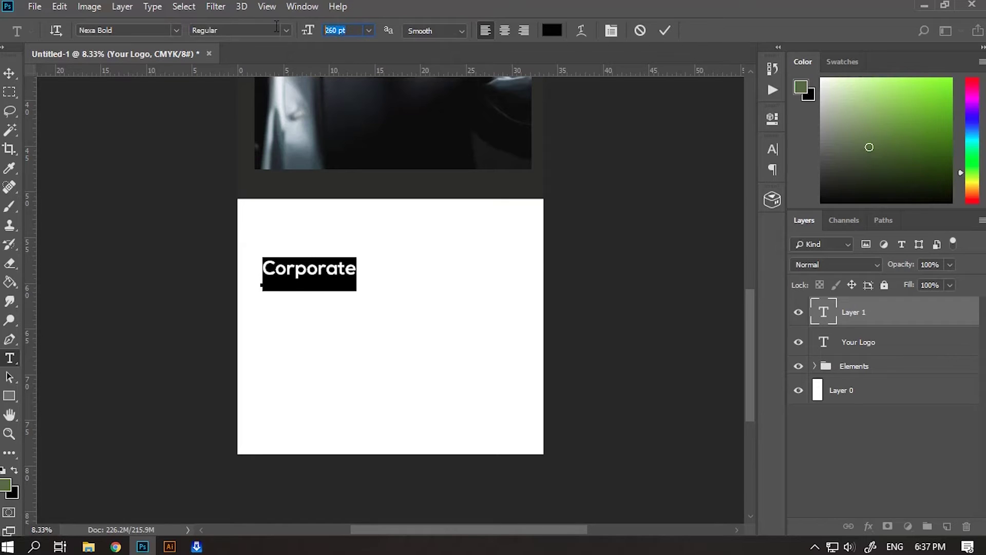
{"action": "key", "text": "Return"}
{"action": "left_click", "coordinate": [357, 30]}
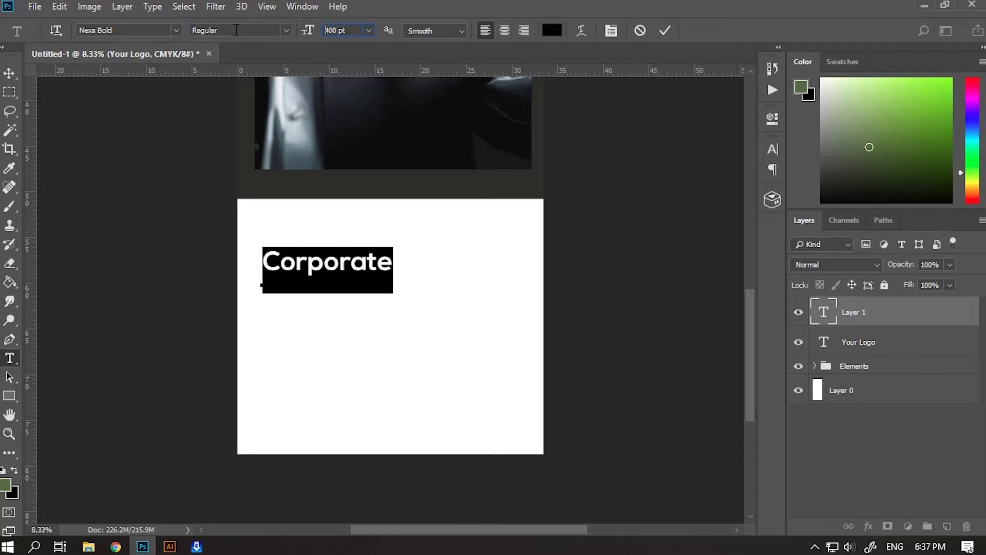
{"action": "key", "text": "Return"}
{"action": "left_click", "coordinate": [9, 74]}
{"action": "left_click_drag", "start_coordinate": [357, 261], "coordinate": [359, 239]}
- Add the text "Roll Up Banner" in the white area below "Corporate"
{"action": "left_click", "coordinate": [10, 358]}
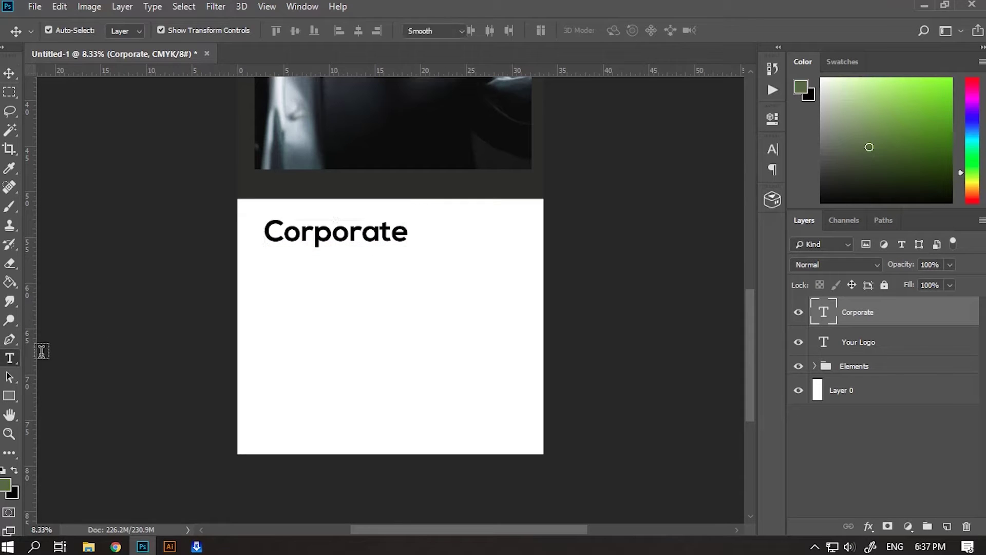
{"action": "left_click", "coordinate": [291, 340]}
{"action": "type", "text": "ro"}
{"action": "key", "text": "BackSpace"}
{"action": "key", "text": "BackSpace"}
{"action": "type", "text": "R"}
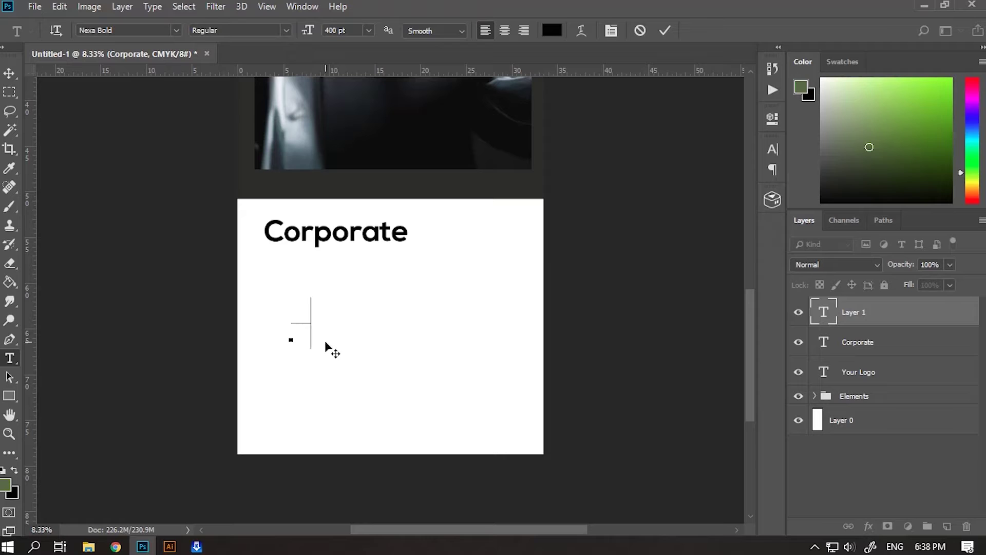
{"action": "type", "text": "oll UP"}
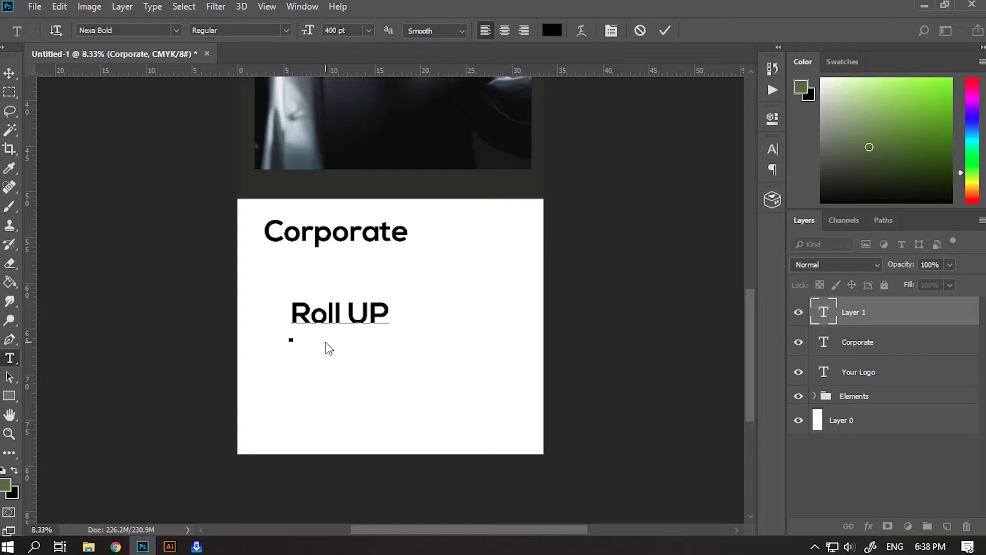
{"action": "key", "text": "BackSpace"}
{"action": "type", "text": "p Ba"}
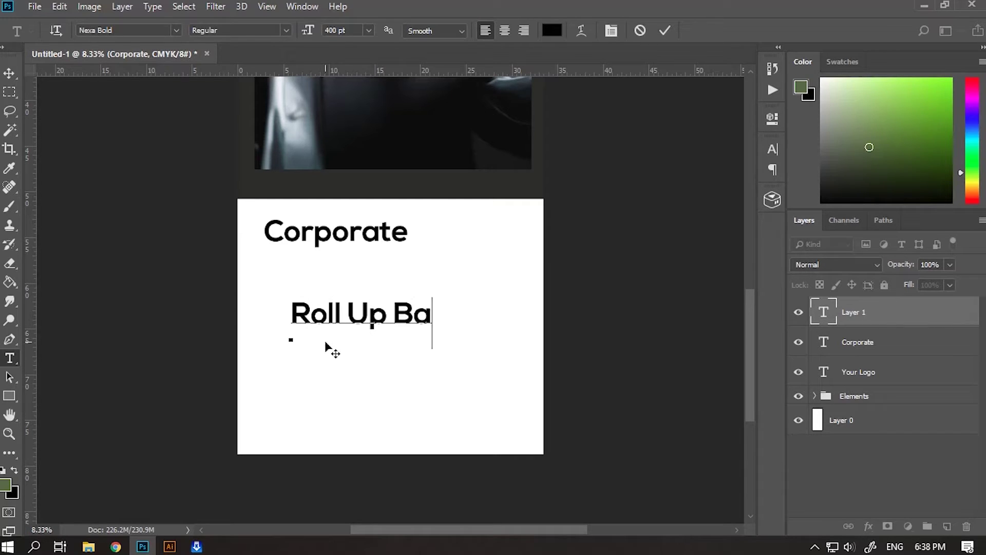
{"action": "type", "text": "nner"}
- Move the "Roll Up Banner" text directly beneath "Corporate", aligned to its left edge
{"action": "left_click", "coordinate": [10, 74]}
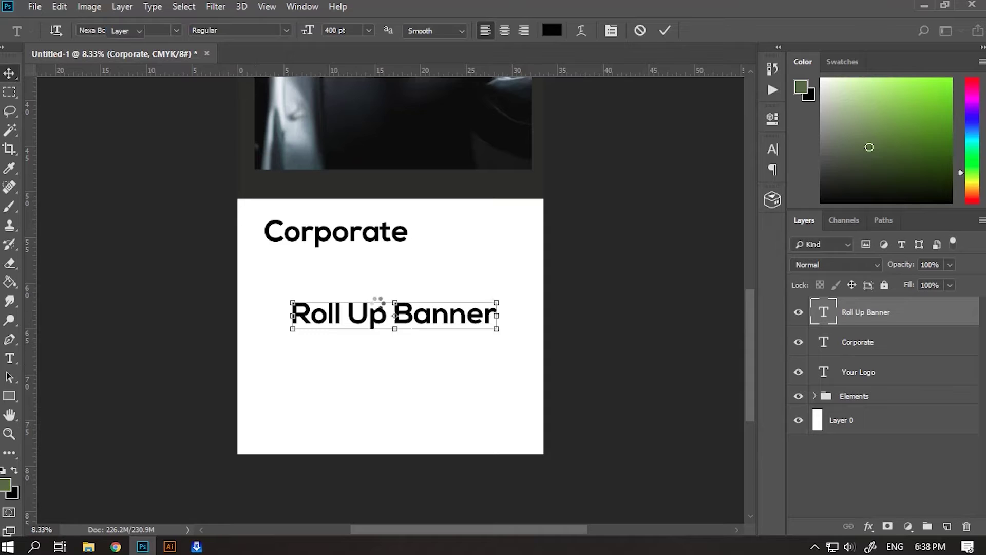
{"action": "left_click_drag", "start_coordinate": [427, 316], "coordinate": [404, 260]}
{"action": "left_click_drag", "start_coordinate": [399, 260], "coordinate": [402, 263]}
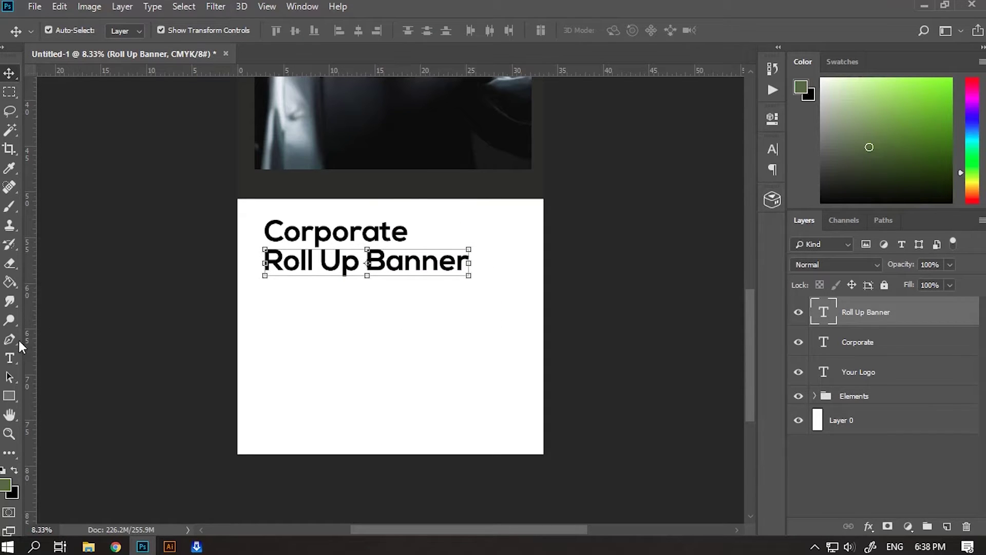
- Add the text "Minimalist Design" in the white area below the two-line title
{"action": "left_click", "coordinate": [10, 358]}
{"action": "left_click", "coordinate": [308, 345]}
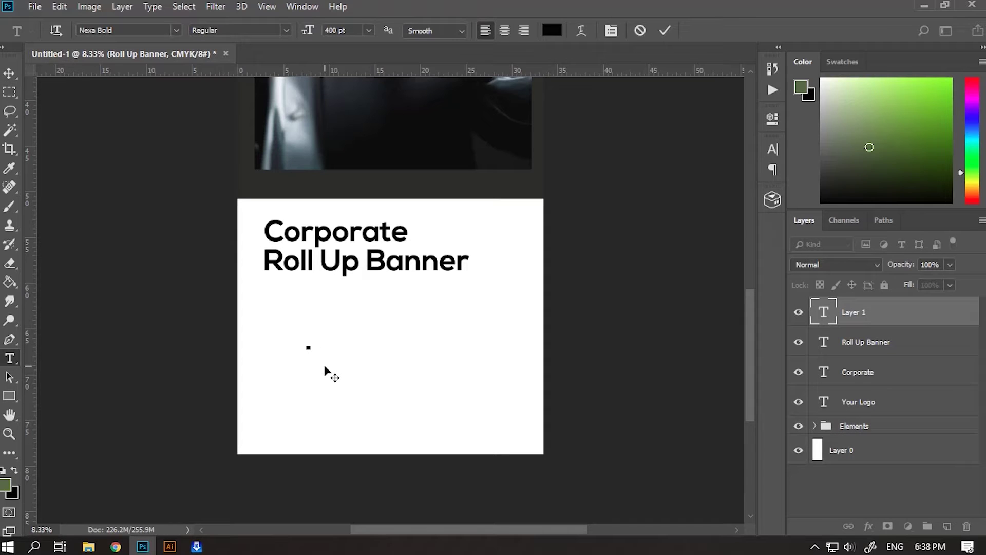
{"action": "type", "text": "Mi"}
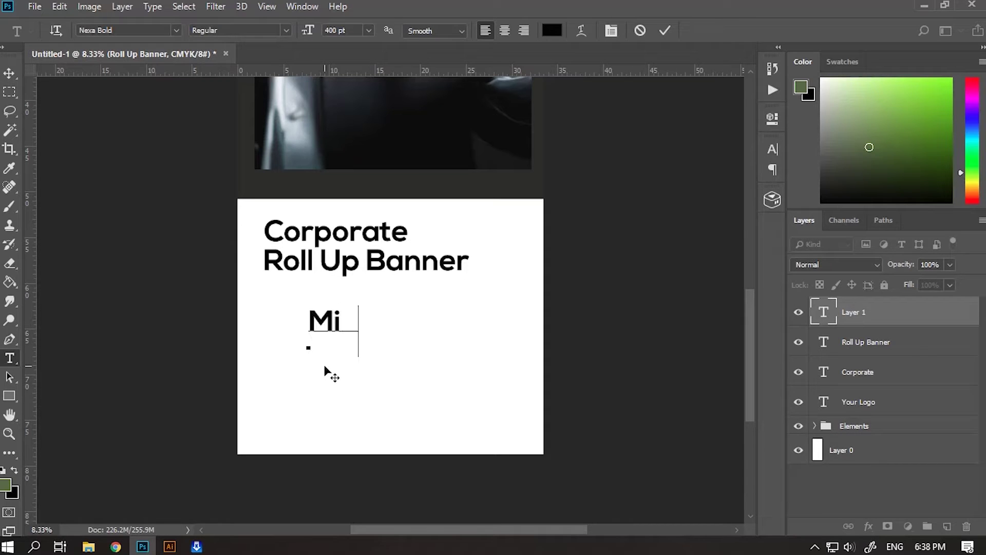
{"action": "type", "text": "nimalio"}
{"action": "type", "text": "t Desig"}
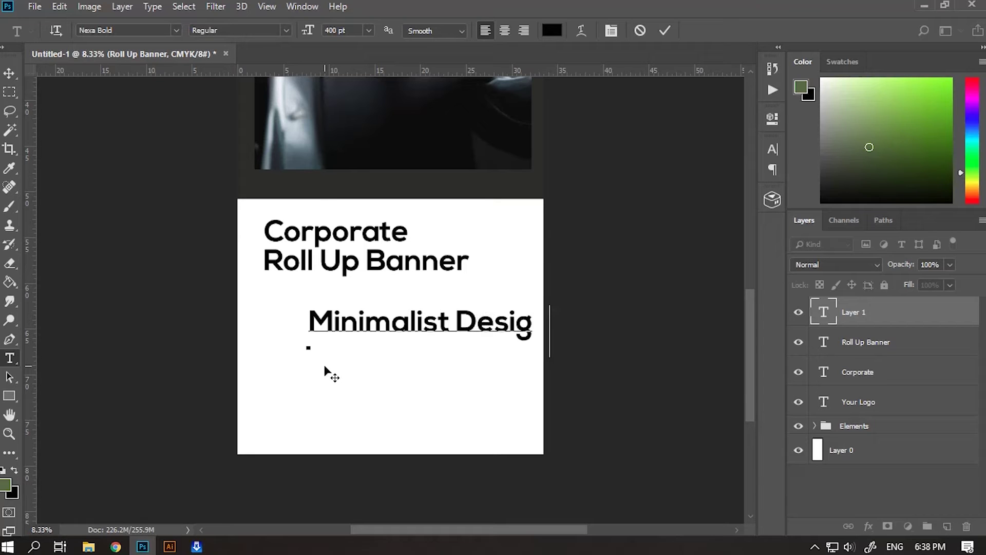
{"action": "type", "text": "n"}
- Set the "Minimalist Design" text to dark grey (333333) and its font to Century Gothic
{"action": "key", "text": "ctrl+a"}
{"action": "left_click", "coordinate": [552, 30]}
{"action": "left_click", "coordinate": [609, 206]}
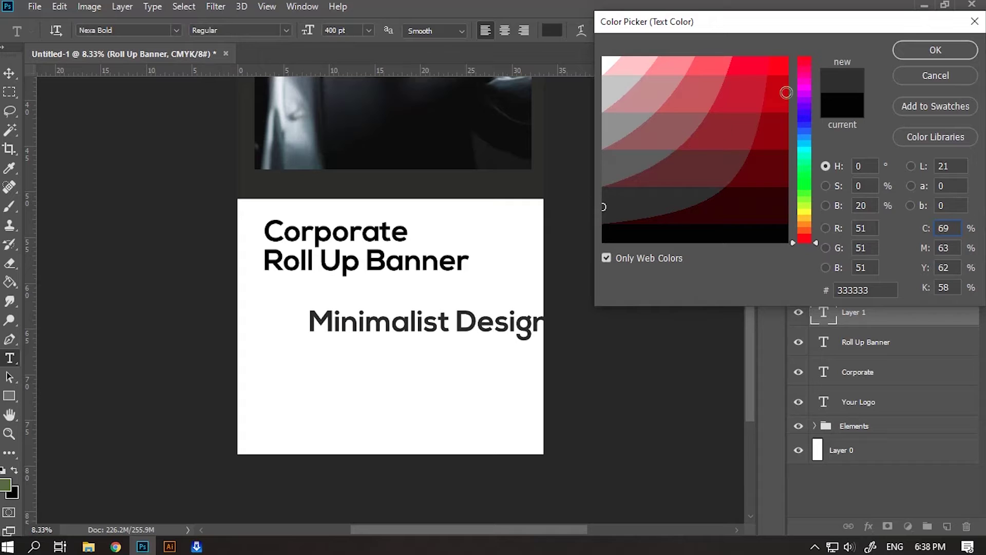
{"action": "left_click", "coordinate": [903, 54]}
{"action": "left_click", "coordinate": [175, 29]}
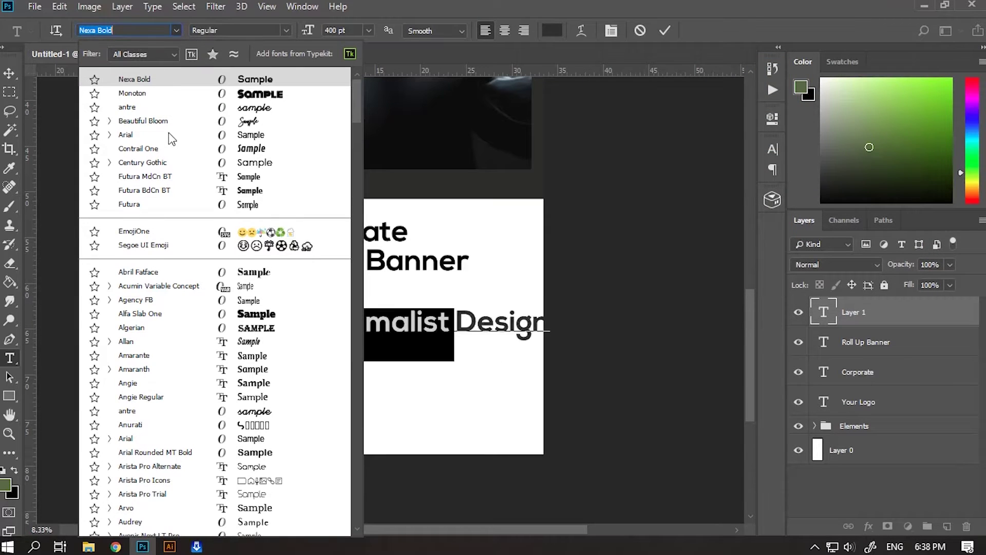
{"action": "left_click", "coordinate": [183, 163]}
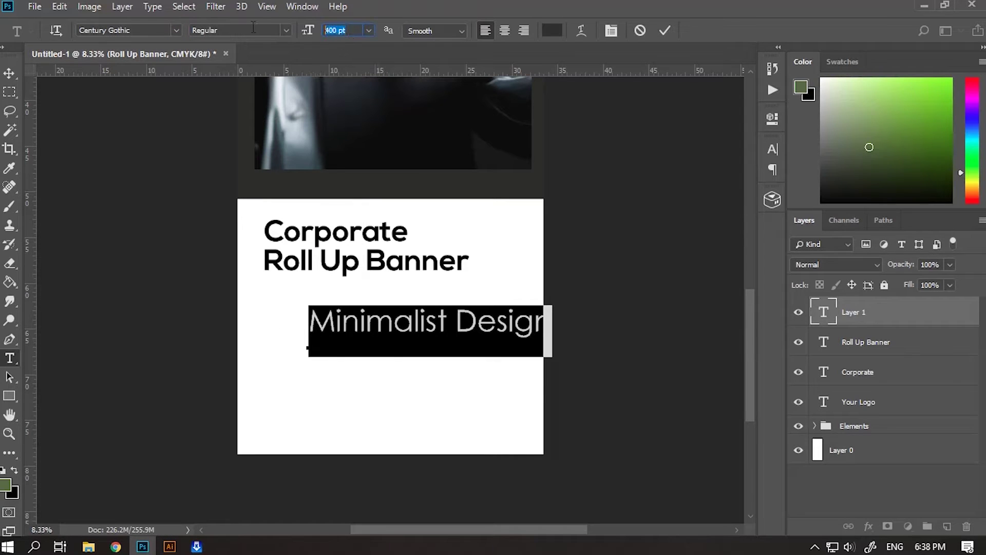
- Set the "Minimalist Design" text to 200 pt and place it directly beneath "Roll Up Banner", aligned to its left edge
{"action": "type", "text": "200"}
{"action": "key", "text": "Return"}
{"action": "left_click", "coordinate": [9, 74]}
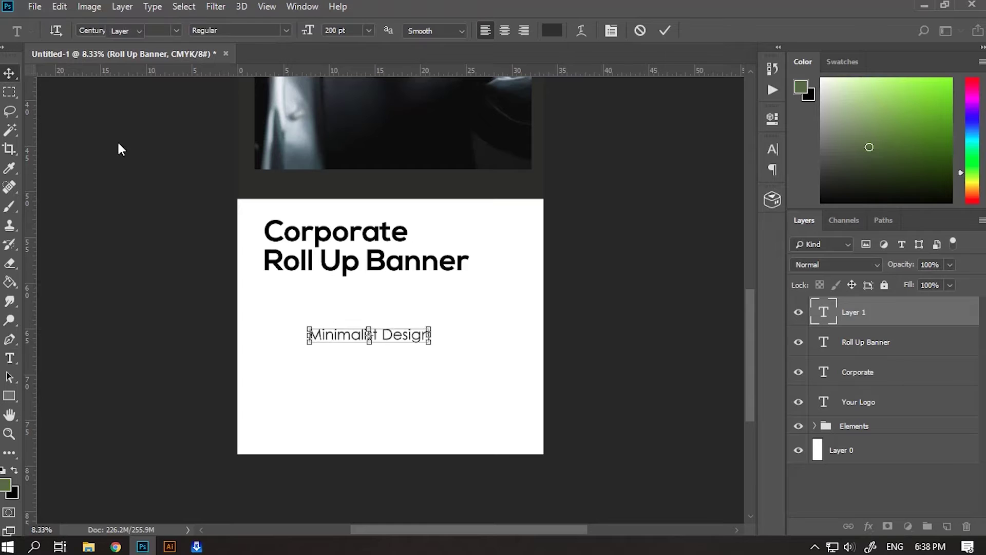
{"action": "left_click_drag", "start_coordinate": [413, 336], "coordinate": [361, 291]}
- Enlarge the "Minimalist Design" text to 250 pt
{"action": "left_click", "coordinate": [10, 358]}
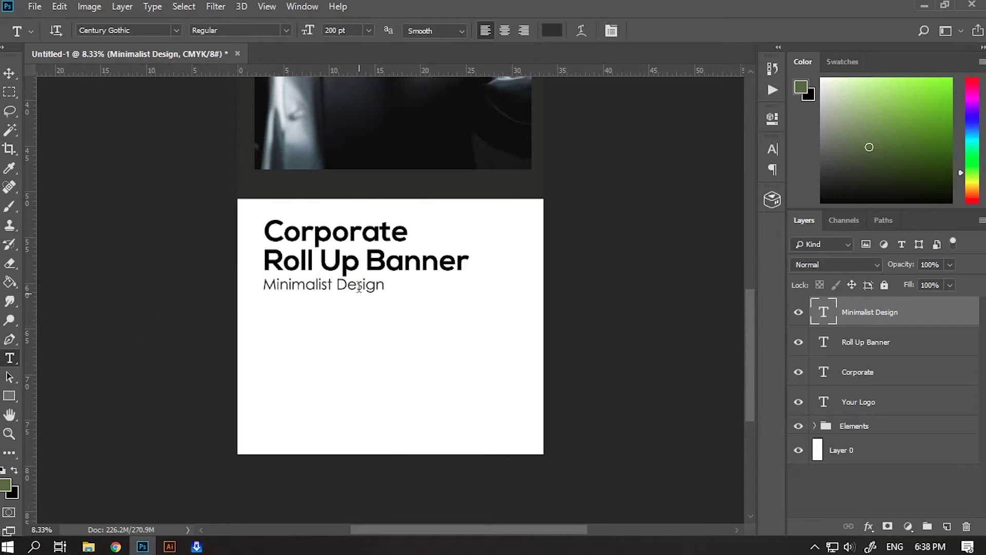
{"action": "left_click_drag", "start_coordinate": [263, 287], "coordinate": [385, 288]}
{"action": "left_click", "coordinate": [353, 31]}
{"action": "type", "text": "250"}
{"action": "key", "text": "Return"}
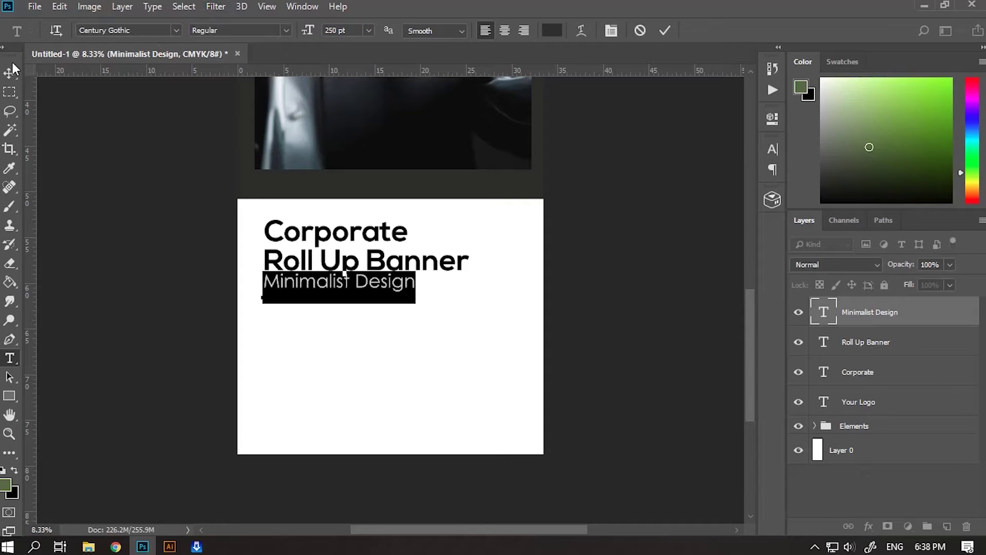
{"action": "left_click", "coordinate": [10, 72]}
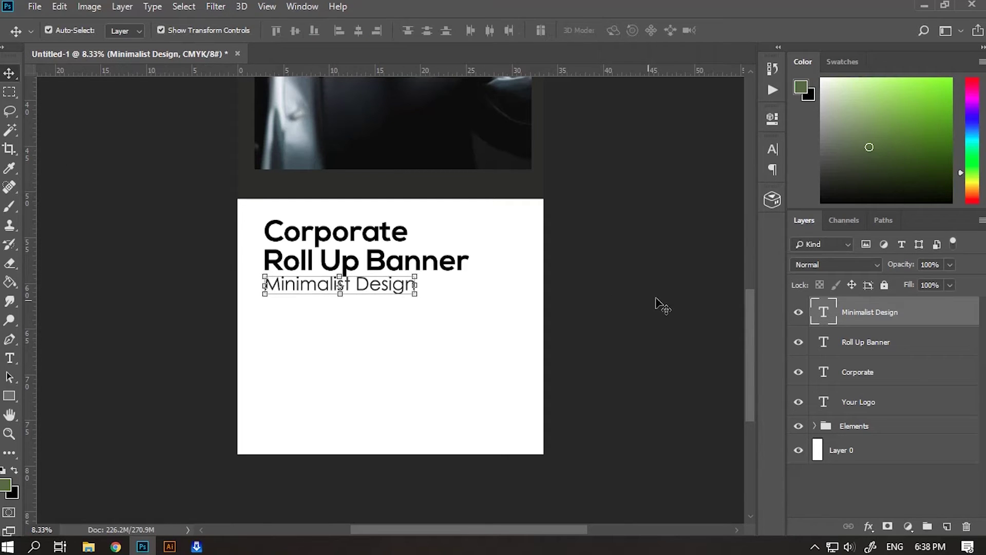
{"action": "left_click", "coordinate": [653, 307]}
- Set the size of the "Your Logo" text in the dark upper panel to 350 pt
{"action": "scroll", "coordinate": [668, 303], "scroll_direction": "up", "scroll_amount": 5}
{"action": "left_click_drag", "start_coordinate": [753, 323], "coordinate": [757, 270]}
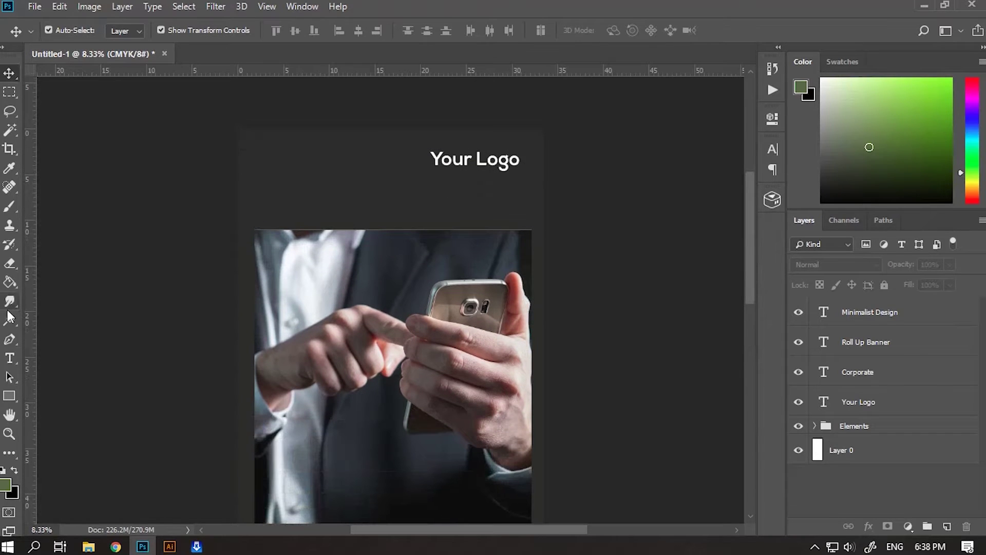
{"action": "left_click", "coordinate": [9, 358]}
{"action": "left_click", "coordinate": [479, 157]}
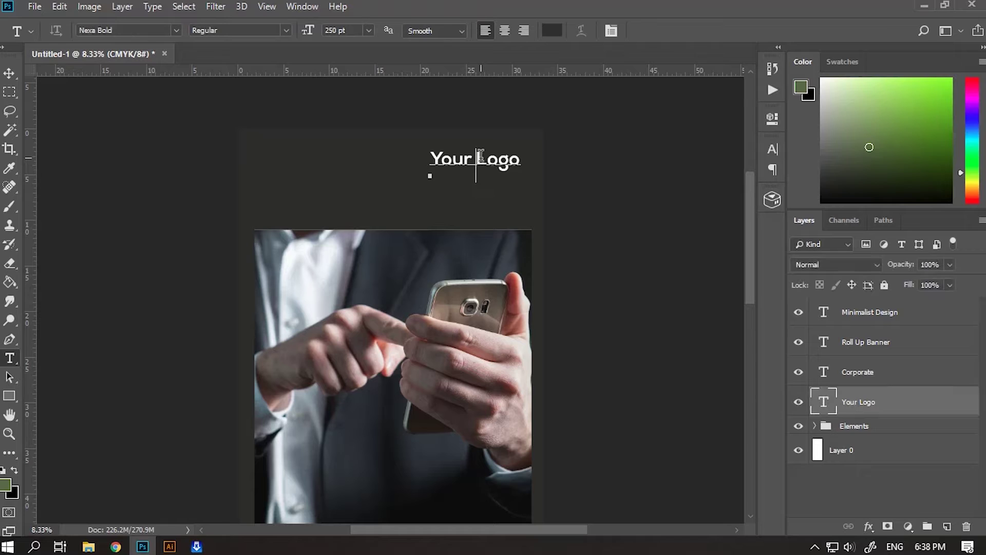
{"action": "key", "text": "ctrl+a"}
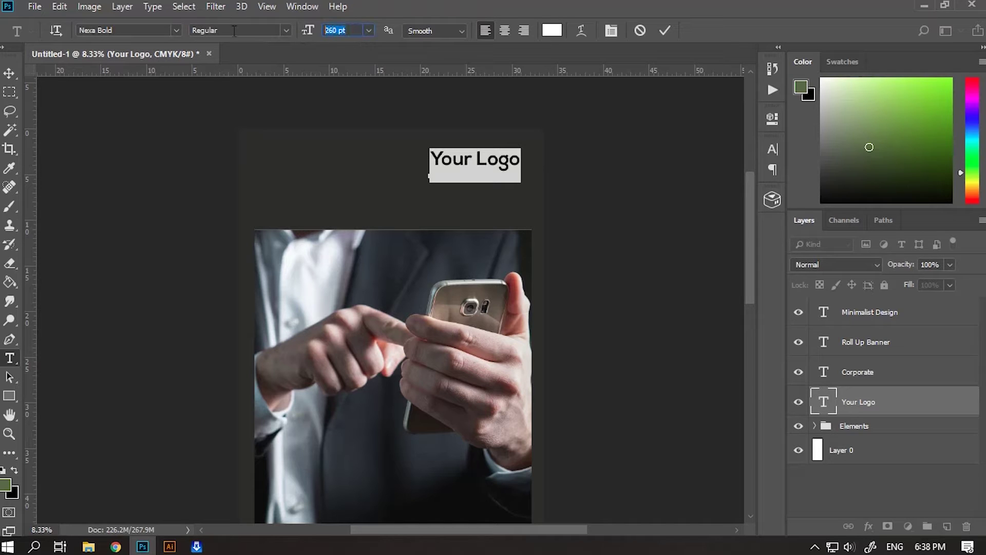
{"action": "type", "text": "350"}
{"action": "key", "text": "Return"}
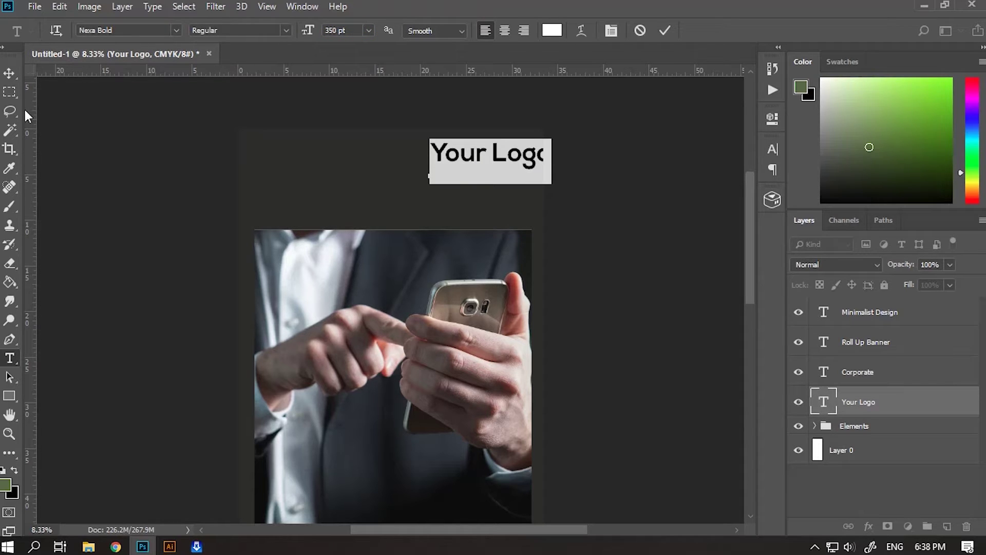
- Centre the "Your Logo" text horizontally in the dark area above the photo
{"action": "left_click", "coordinate": [9, 73]}
{"action": "left_click_drag", "start_coordinate": [512, 162], "coordinate": [414, 179]}
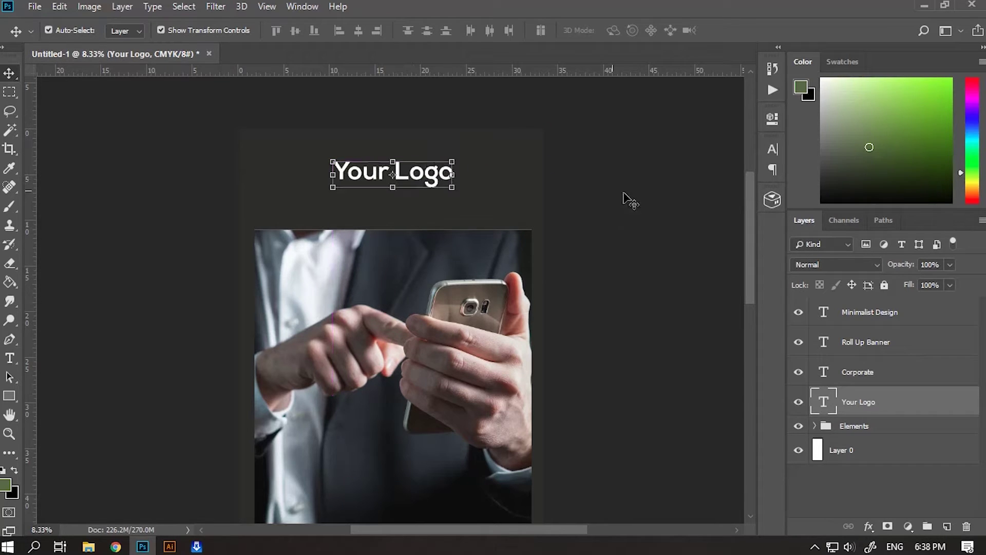
{"action": "key", "text": "shift+Right"}
{"action": "key", "text": "shift+Right"}
{"action": "key", "text": "shift+Right"}
{"action": "key", "text": "shift+Right"}
{"action": "key", "text": "shift+Right"}
{"action": "key", "text": "shift+Right"}
{"action": "key", "text": "shift+Right"}
{"action": "key", "text": "shift+Right"}
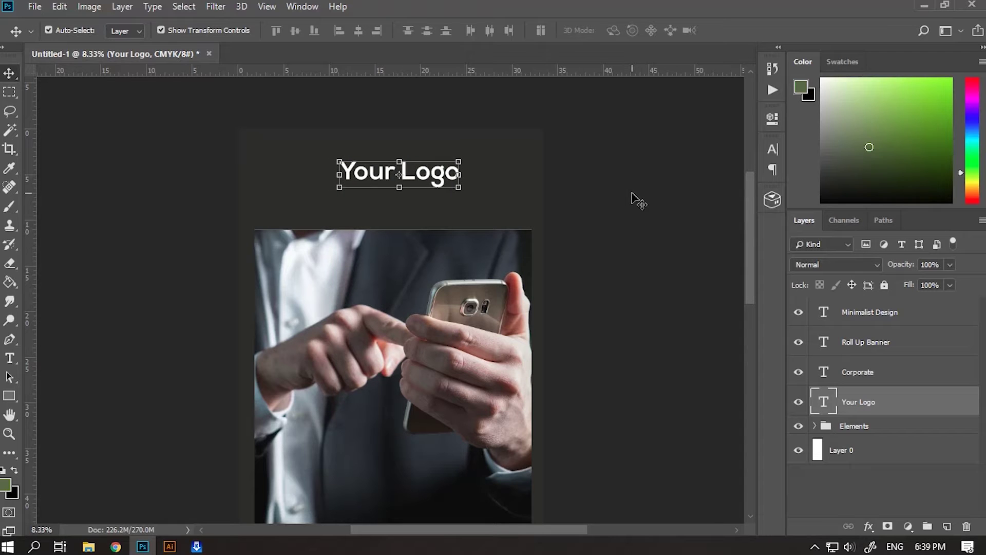
{"action": "left_click", "coordinate": [639, 201]}
- Group the Your Logo, Corporate, Roll Up Banner and Minimalist Design text layers and name the group "Text"
{"action": "left_click_drag", "start_coordinate": [749, 237], "coordinate": [757, 360]}
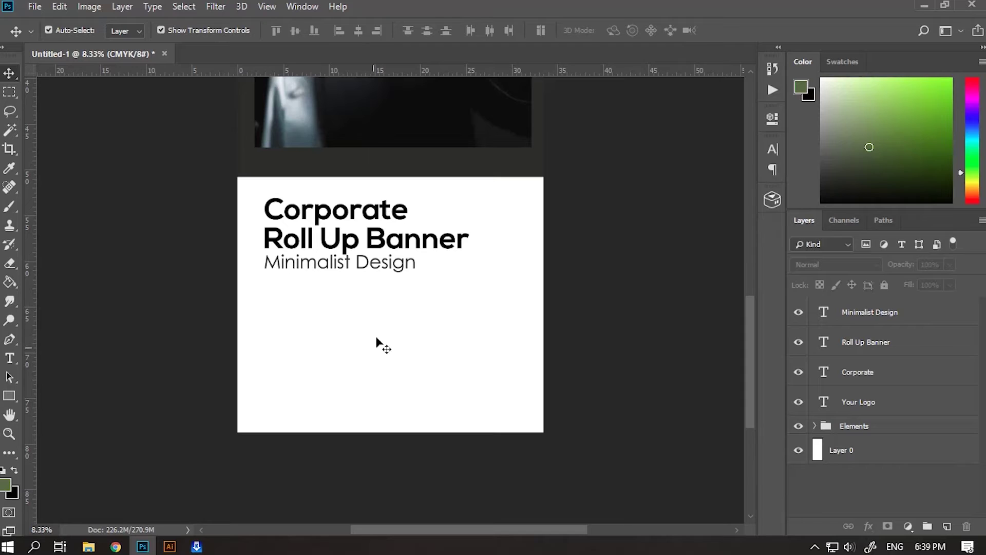
{"action": "left_click", "coordinate": [9, 396]}
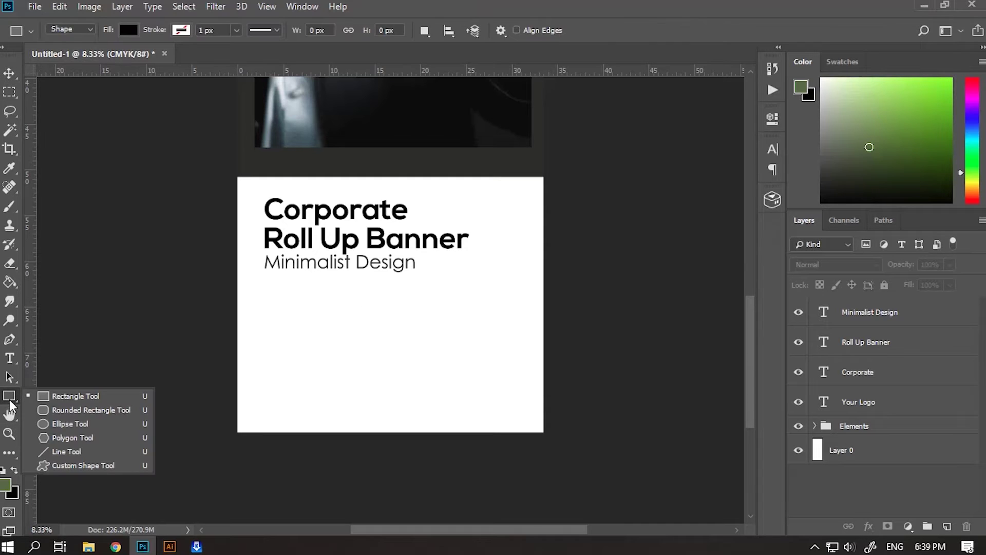
{"action": "left_click", "coordinate": [77, 425]}
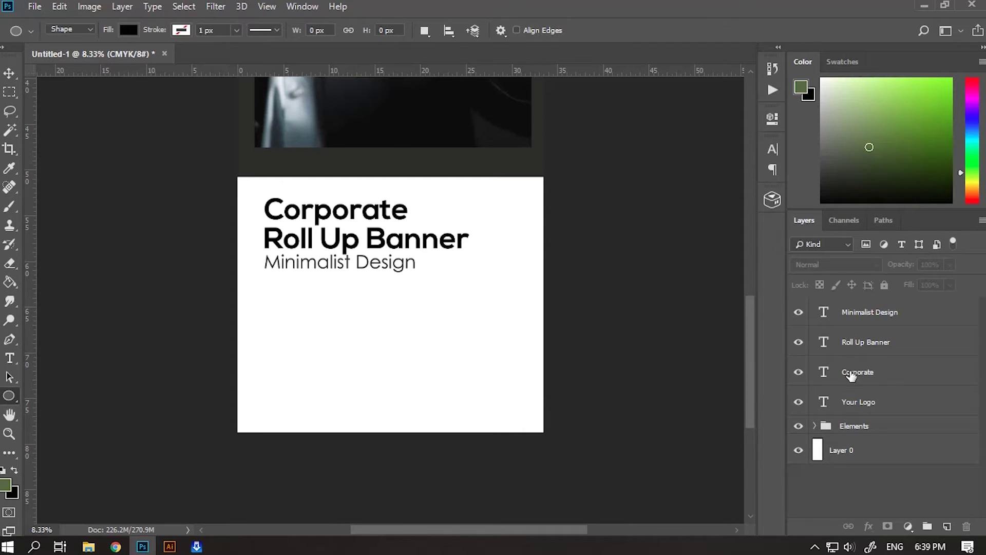
{"action": "left_click", "coordinate": [861, 393]}
{"action": "left_click", "coordinate": [862, 378], "text": "ctrl"}
{"action": "left_click", "coordinate": [865, 346], "text": "ctrl"}
{"action": "left_click", "coordinate": [870, 318], "text": "ctrl"}
{"action": "key", "text": "ctrl+g"}
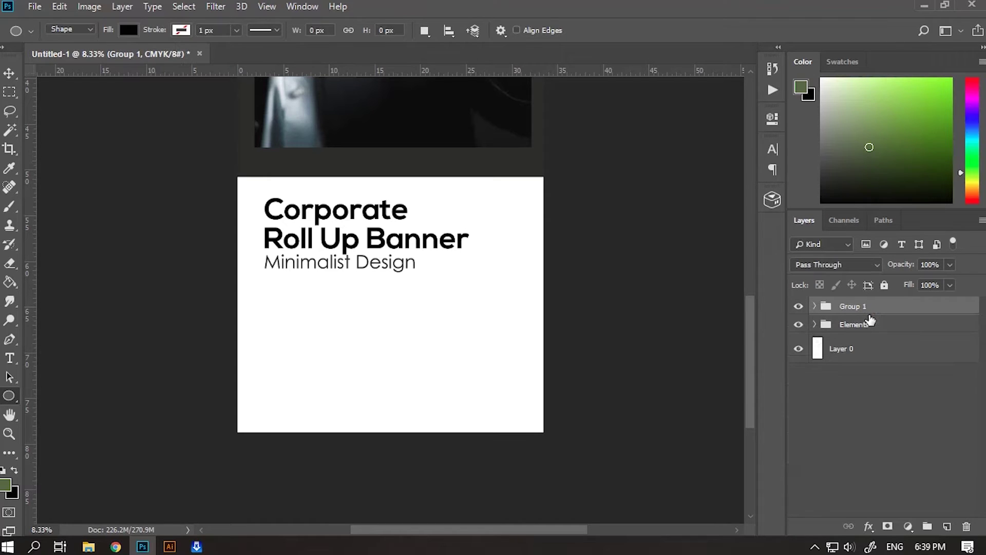
{"action": "double_click", "coordinate": [853, 307]}
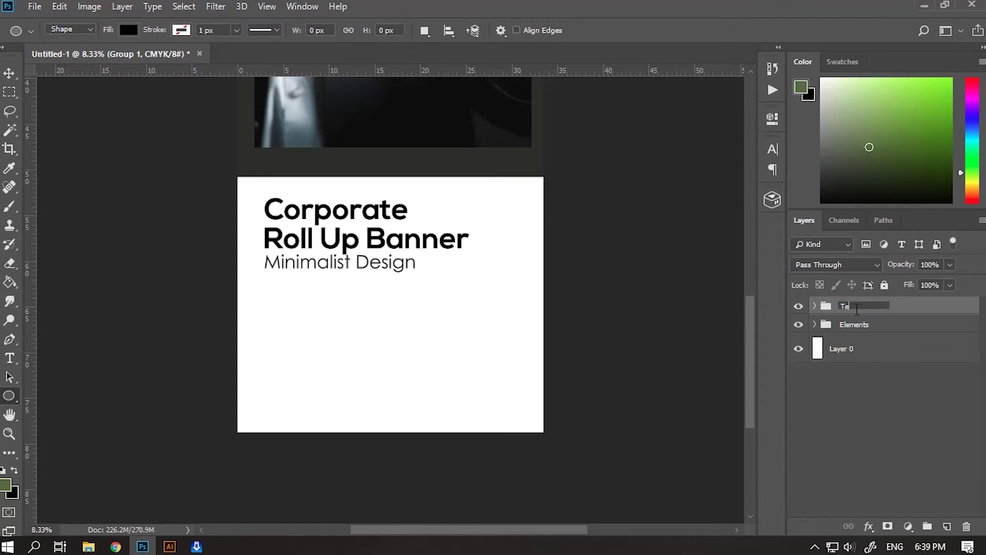
{"action": "key", "text": "Return"}
- Draw a circle about 1126 px wide beneath "Minimalist Design", placing it above the photo layer in the Elements group
{"action": "left_click", "coordinate": [808, 329]}
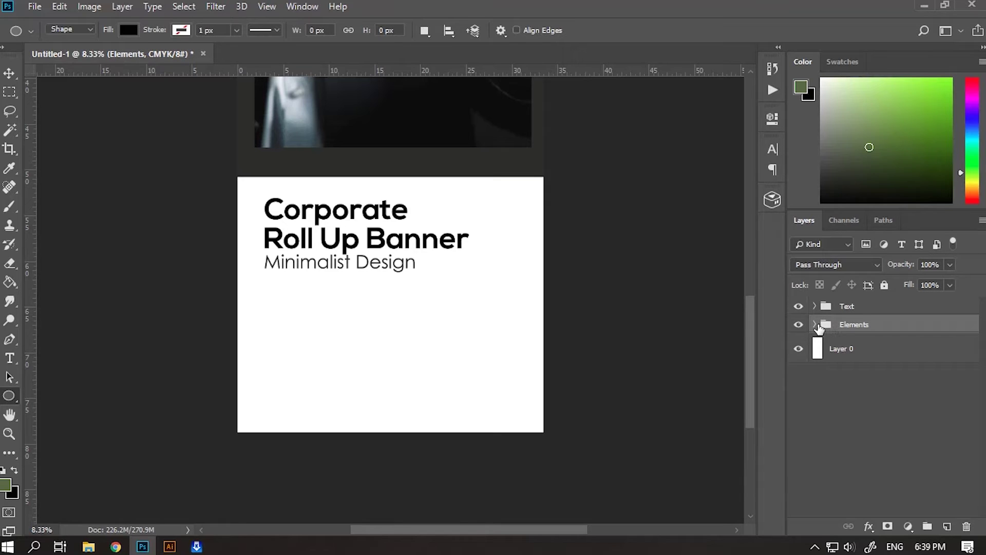
{"action": "left_click", "coordinate": [815, 325]}
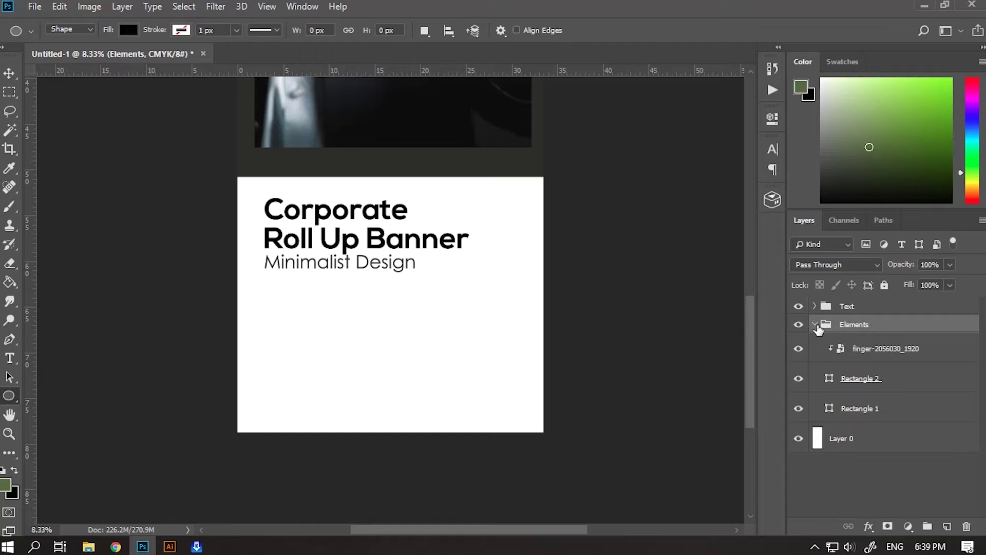
{"action": "left_click", "coordinate": [866, 349]}
{"action": "left_click_drag", "start_coordinate": [269, 297], "coordinate": [337, 379]}
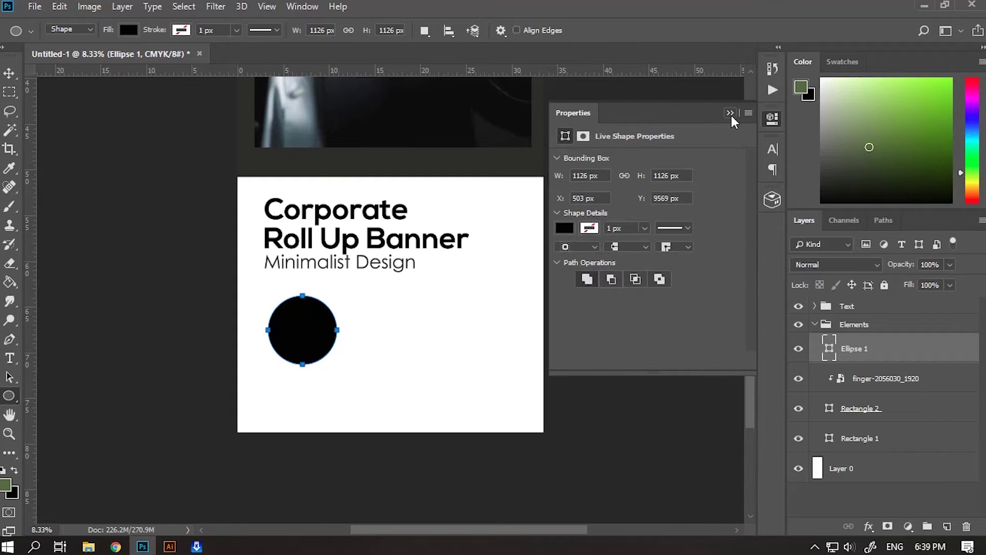
{"action": "left_click", "coordinate": [733, 107]}
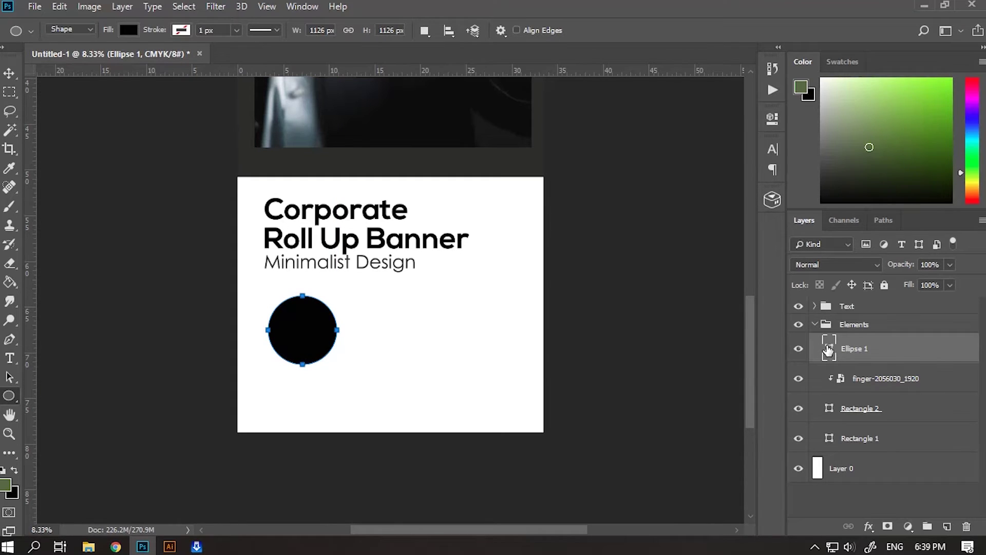
- Recolour the circle dark grey (333333), sampled from the banner's upper panel
{"action": "double_click", "coordinate": [828, 350]}
{"action": "left_click", "coordinate": [372, 162]}
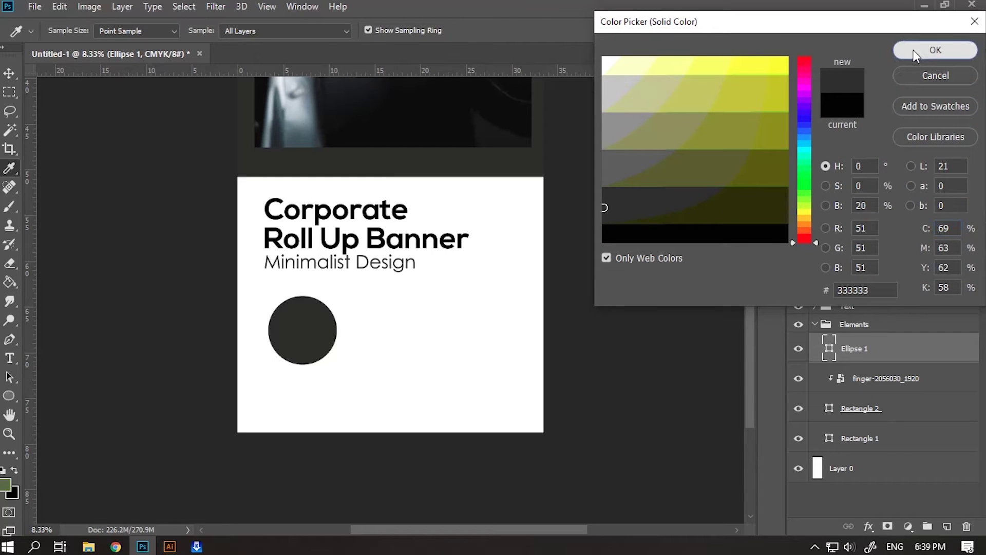
{"action": "left_click", "coordinate": [914, 55]}
- Duplicate the dark grey circle twice and arrange the three circles in an evenly spaced horizontal row
{"action": "left_click", "coordinate": [9, 73]}
{"action": "left_click_drag", "start_coordinate": [323, 324], "coordinate": [490, 313]}
{"action": "key", "text": "ctrl+j"}
{"action": "key", "text": "ctrl+j"}
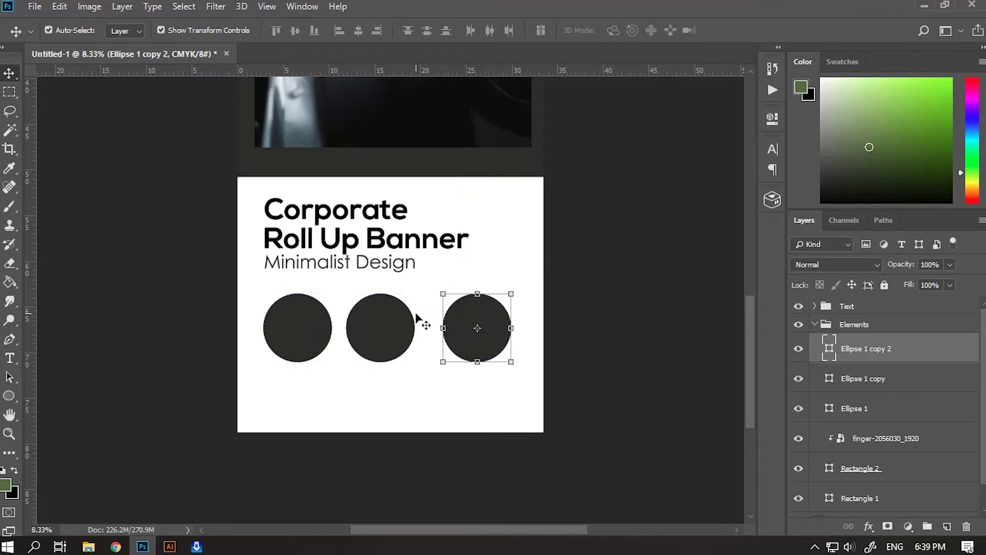
{"action": "left_click", "coordinate": [396, 321]}
{"action": "left_click_drag", "start_coordinate": [396, 321], "coordinate": [399, 319]}
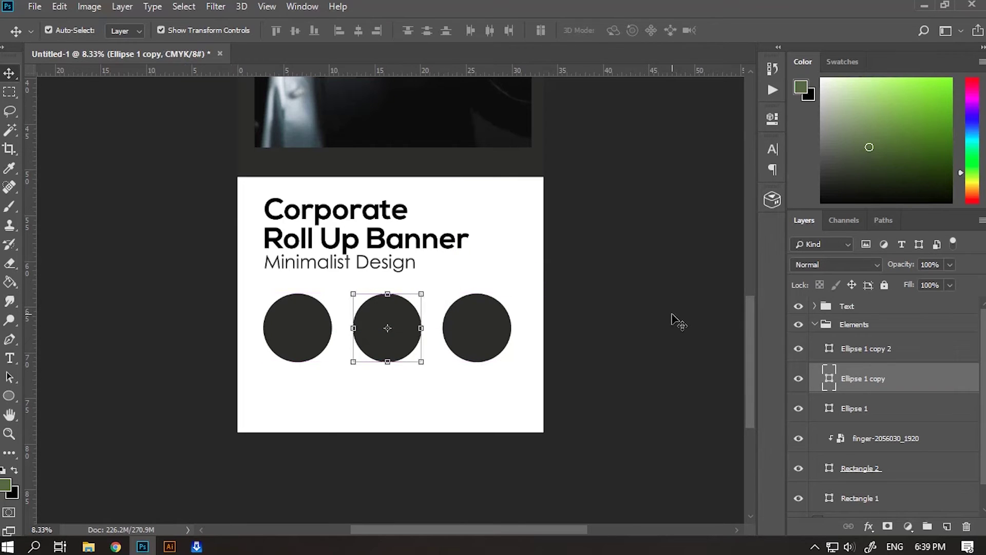
- Shift all three circles together slightly right and down within the white area
{"action": "left_click", "coordinate": [688, 367]}
{"action": "left_click", "coordinate": [852, 350]}
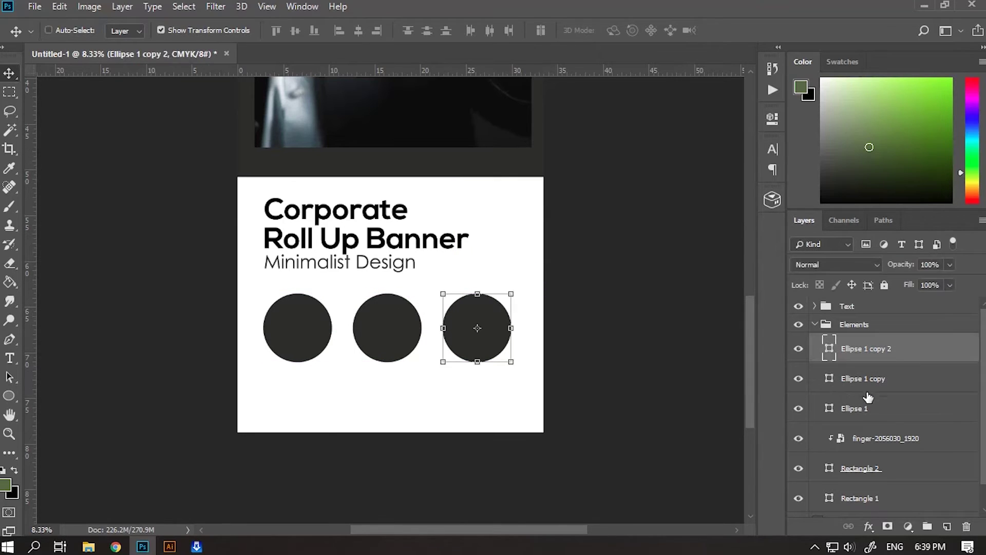
{"action": "left_click", "coordinate": [864, 401], "text": "shift"}
{"action": "key", "text": "shift+Right"}
{"action": "key", "text": "shift+Right"}
{"action": "key", "text": "shift+Right"}
{"action": "key", "text": "shift+Right"}
{"action": "key", "text": "shift+Right"}
{"action": "key", "text": "shift+Right"}
{"action": "key", "text": "shift+Right"}
{"action": "key", "text": "shift+Right"}
{"action": "key", "text": "shift+Right"}
{"action": "key", "text": "shift+Down"}
{"action": "key", "text": "shift+Down"}
{"action": "key", "text": "shift+Down"}
{"action": "key", "text": "shift+Down"}
{"action": "key", "text": "shift+Down"}
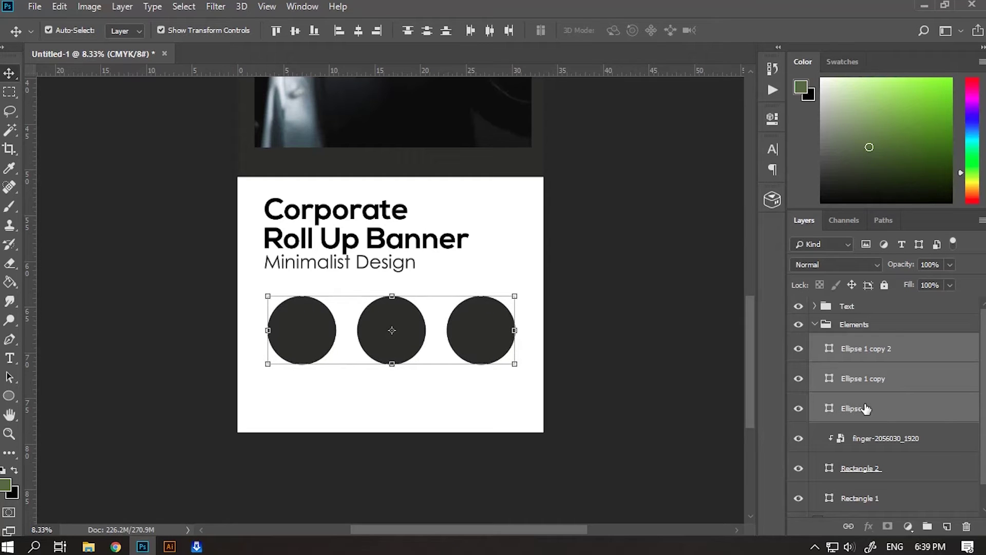
{"action": "left_click", "coordinate": [647, 406]}
- Switch to Illustrator and copy the outlined telephone handset icon from the upper row of 14.eps
{"action": "left_click_drag", "start_coordinate": [750, 394], "coordinate": [761, 415]}
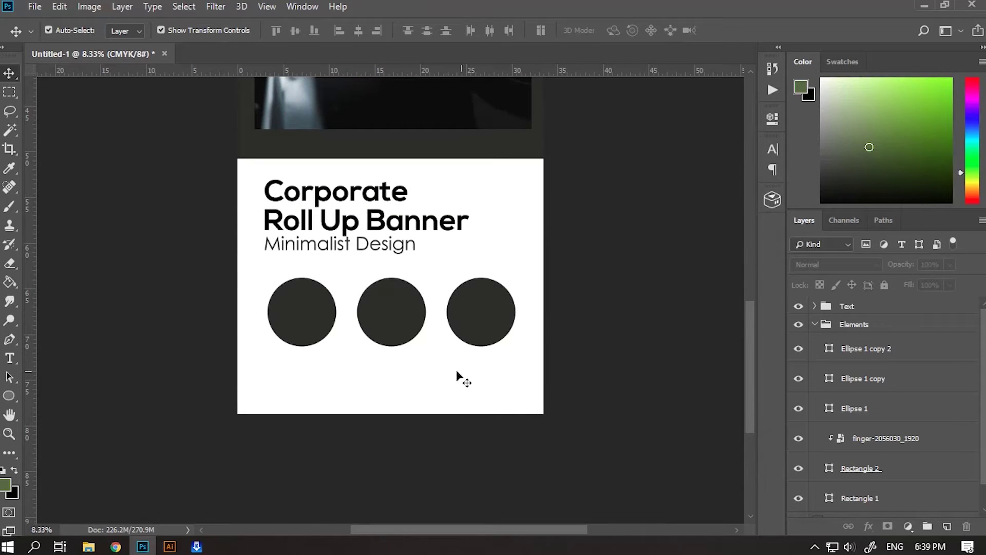
{"action": "scroll", "coordinate": [637, 375], "scroll_direction": "down", "scroll_amount": 1}
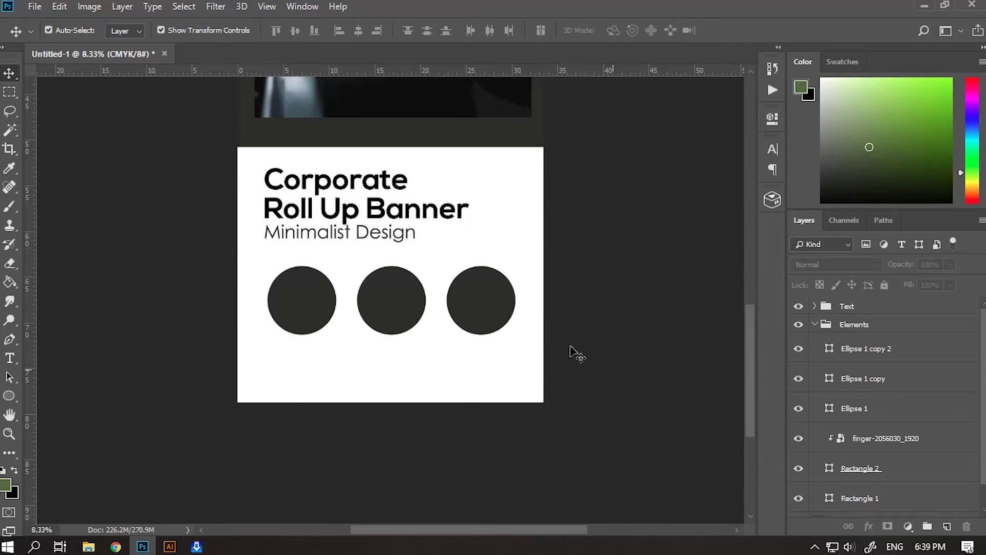
{"action": "scroll", "coordinate": [126, 391], "scroll_direction": "down", "scroll_amount": 2}
{"action": "scroll", "coordinate": [125, 391], "scroll_direction": "up", "scroll_amount": 1}
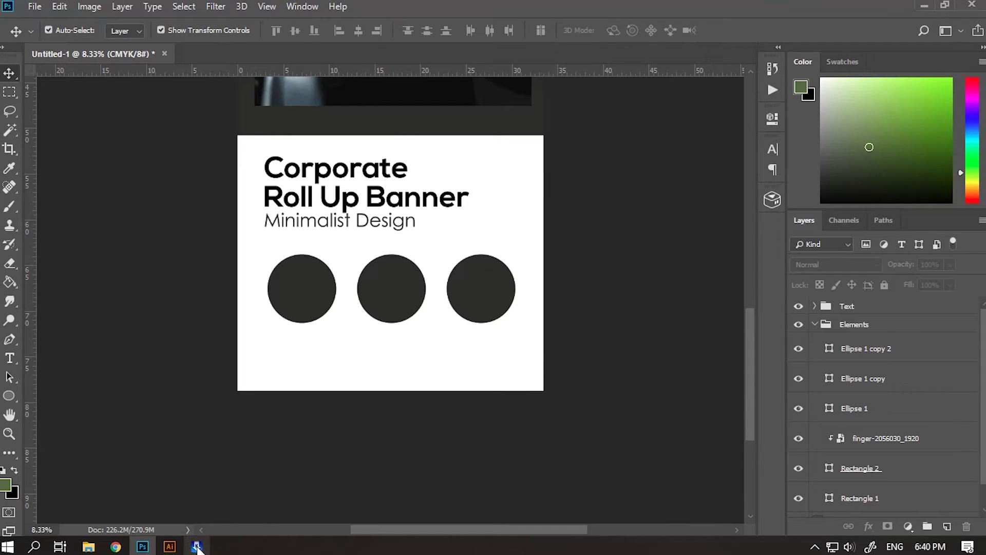
{"action": "mouse_move", "coordinate": [170, 546]}
{"action": "left_click", "coordinate": [200, 493]}
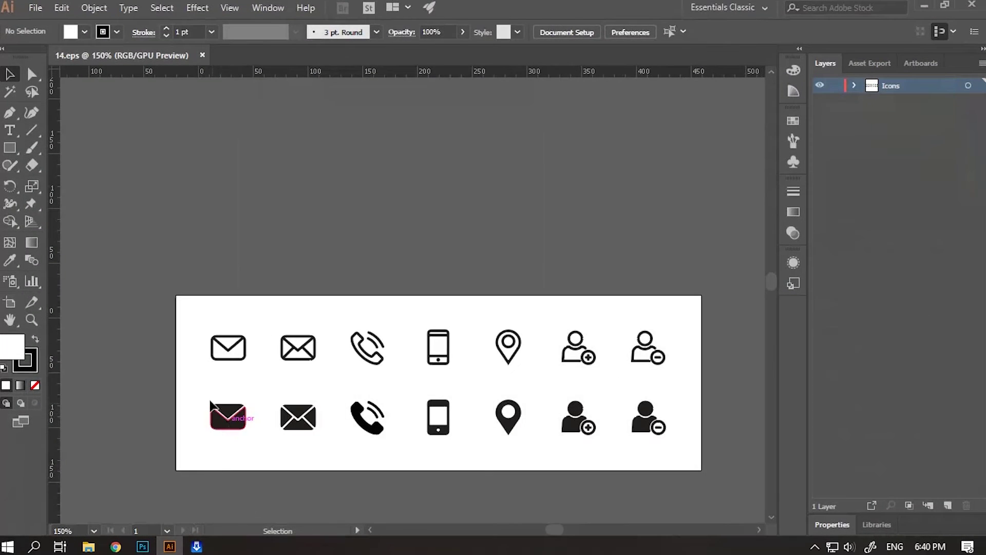
{"action": "left_click", "coordinate": [384, 364]}
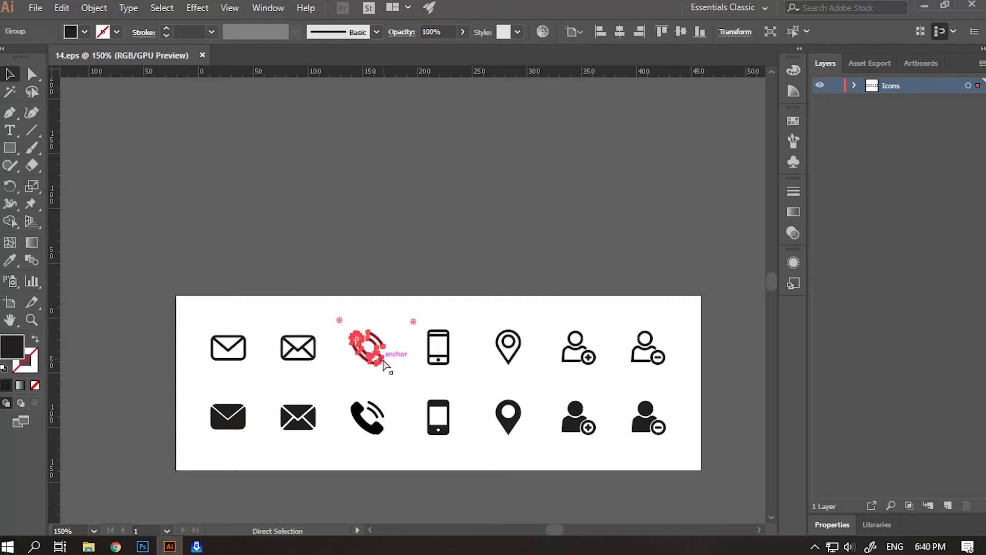
{"action": "key", "text": "Delete"}
- Return to Photoshop, paste the phone icon as a smart object above the Elements group and enlarge it
{"action": "left_click", "coordinate": [144, 546]}
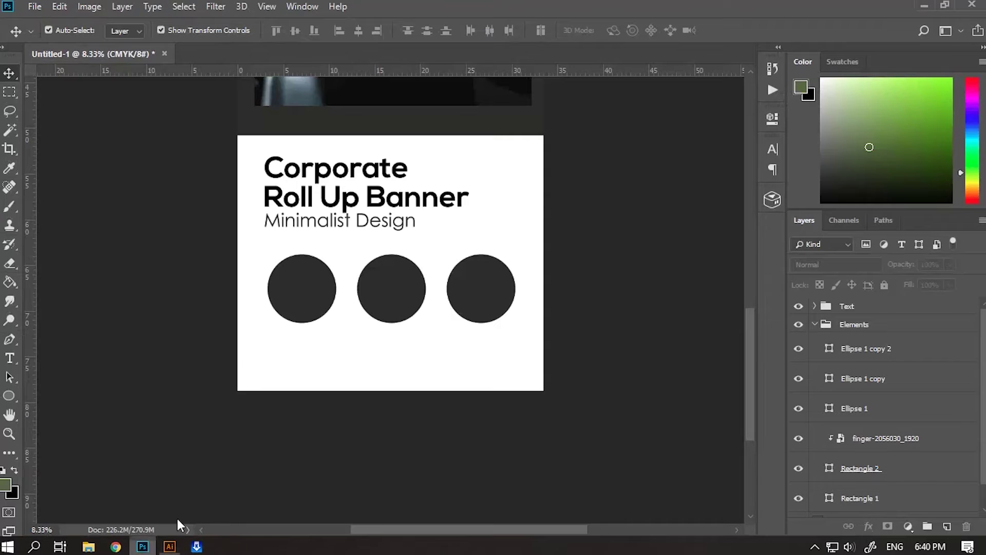
{"action": "left_click", "coordinate": [303, 298]}
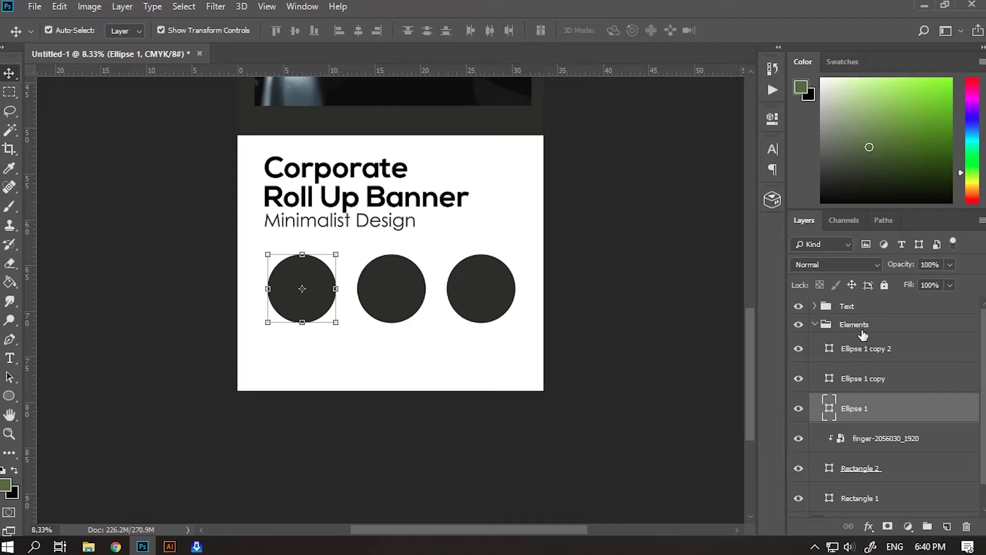
{"action": "left_click", "coordinate": [815, 325]}
{"action": "left_click", "coordinate": [855, 327]}
{"action": "key", "text": "ctrl+v"}
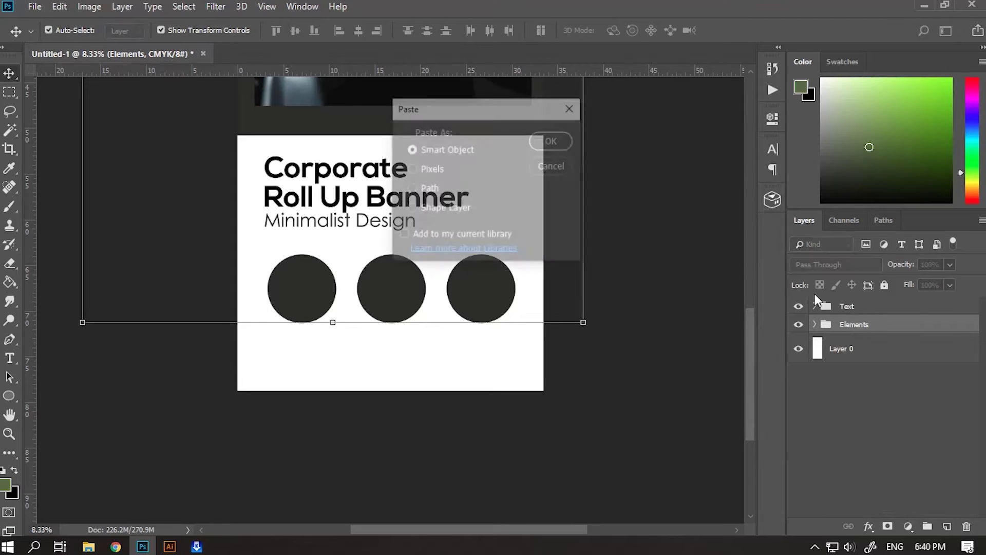
{"action": "left_click", "coordinate": [569, 148]}
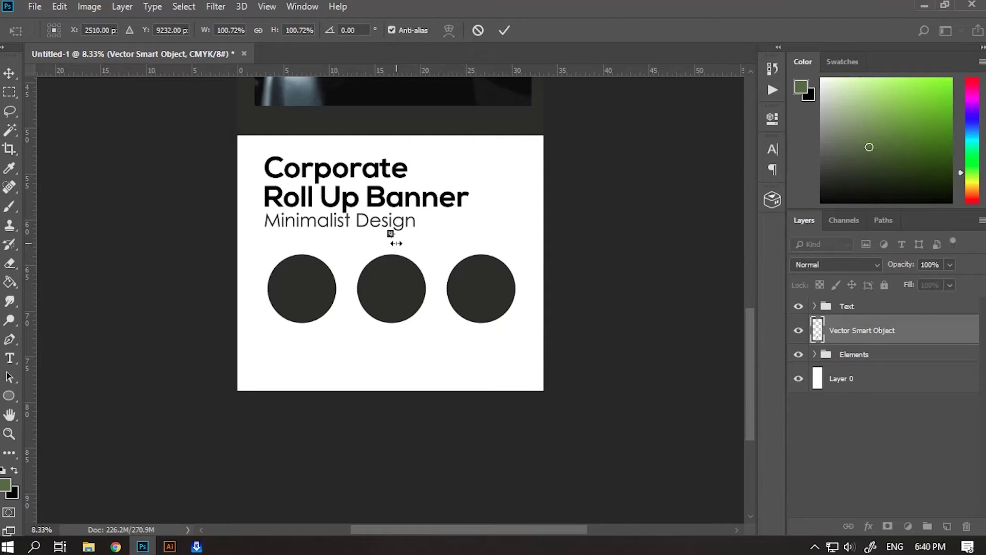
{"action": "left_click_drag", "start_coordinate": [390, 235], "coordinate": [418, 260]}
{"action": "key", "text": "Return"}
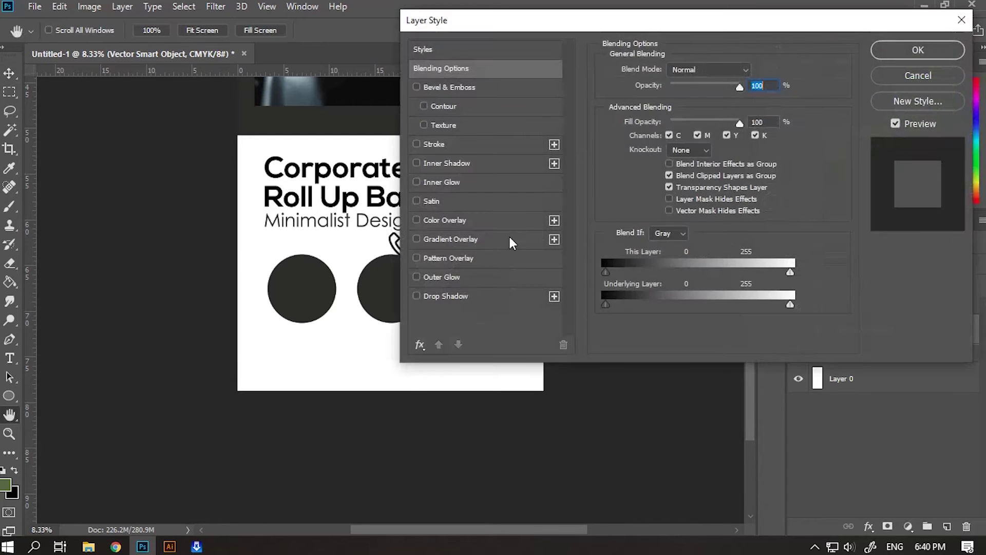
- Apply a white Color Overlay at 100% opacity to the phone icon layer
{"action": "left_click", "coordinate": [445, 221]}
{"action": "left_click", "coordinate": [763, 69]}
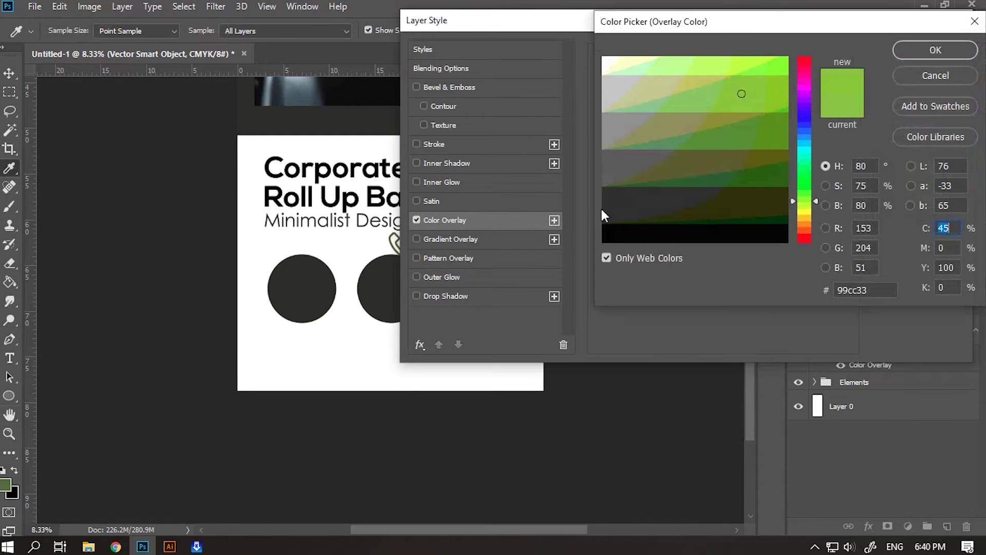
{"action": "left_click", "coordinate": [606, 60]}
{"action": "left_click", "coordinate": [903, 50]}
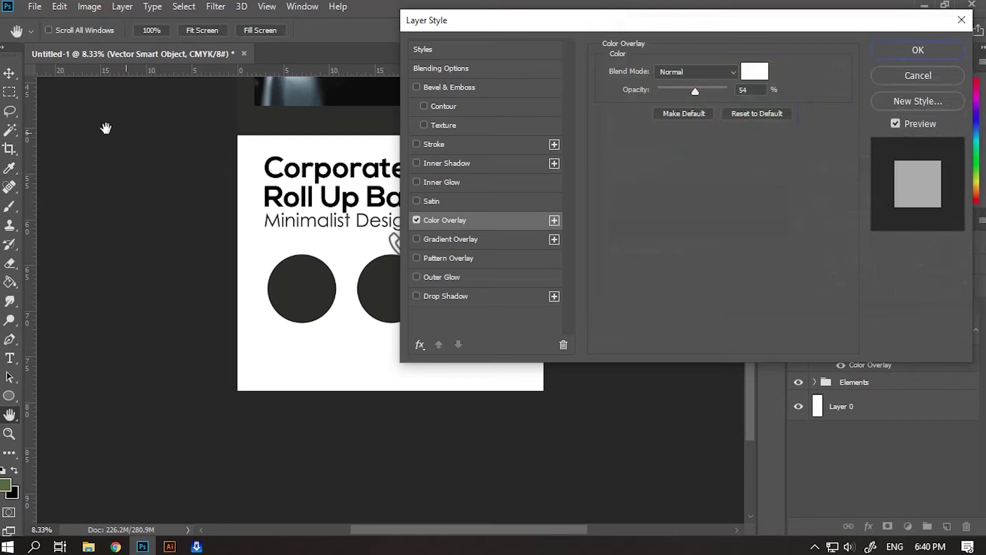
{"action": "type", "text": "100"}
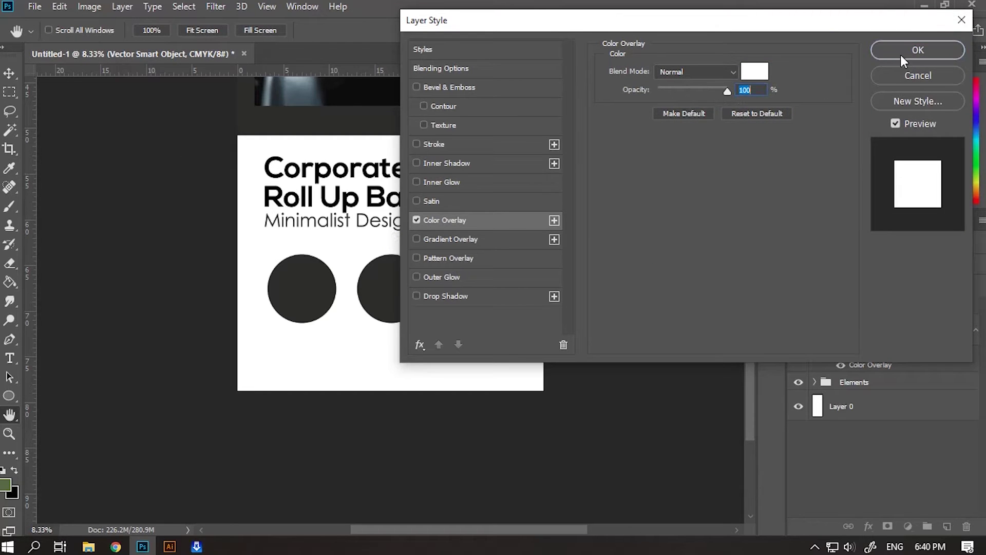
{"action": "left_click", "coordinate": [899, 51]}
- Move the phone icon onto the centre of the first dark grey circle
{"action": "left_click_drag", "start_coordinate": [403, 245], "coordinate": [315, 284]}
{"action": "key", "text": "Return"}
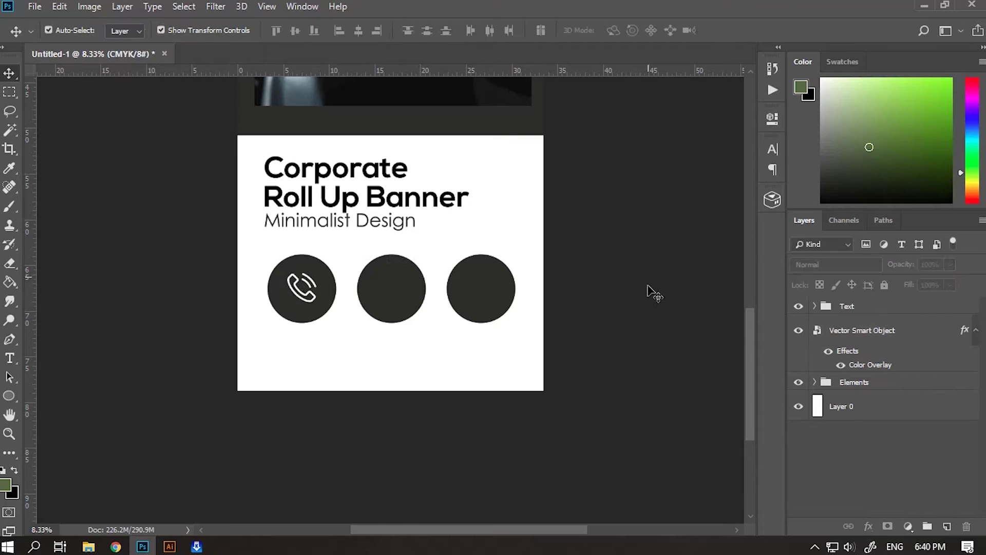
{"action": "scroll", "coordinate": [645, 318], "scroll_direction": "up", "scroll_amount": 2}
{"action": "scroll", "coordinate": [637, 364], "scroll_direction": "down", "scroll_amount": 1}
{"action": "left_click", "coordinate": [308, 334]}
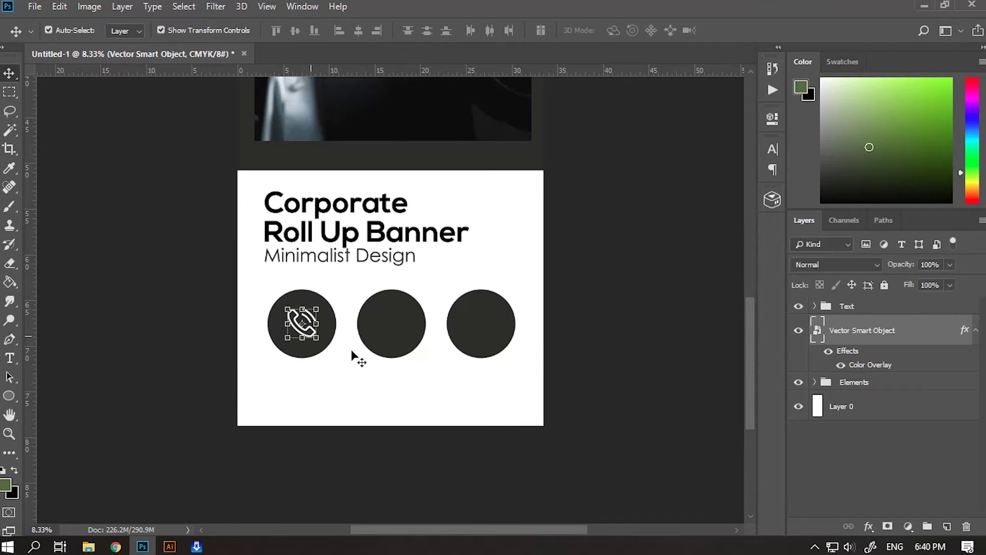
{"action": "left_click", "coordinate": [656, 326]}
- Switch to Illustrator and cut the solid add-user icon from the lower row of 14.eps
{"action": "scroll", "coordinate": [690, 308], "scroll_direction": "up", "scroll_amount": 2}
{"action": "scroll", "coordinate": [691, 308], "scroll_direction": "up", "scroll_amount": 6}
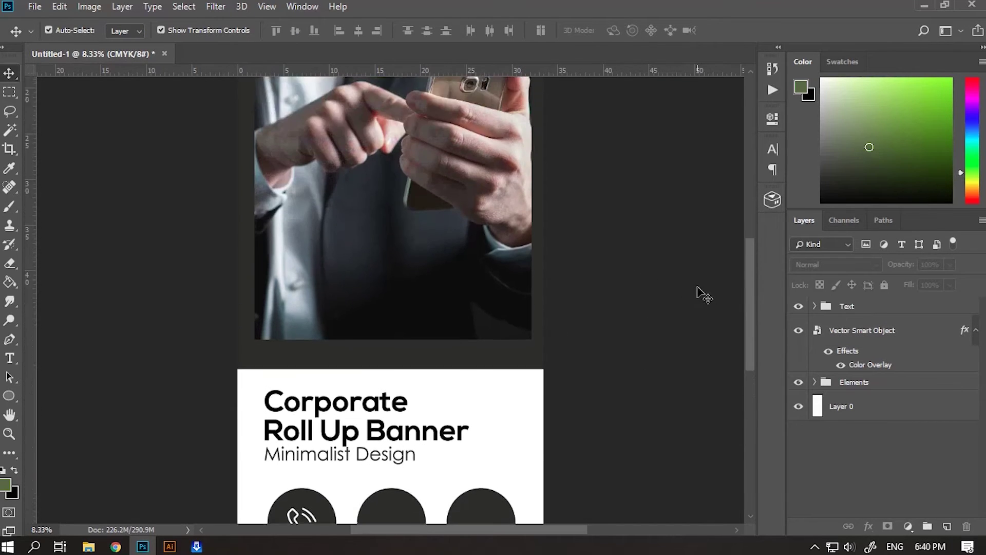
{"action": "scroll", "coordinate": [693, 295], "scroll_direction": "down", "scroll_amount": 6}
{"action": "scroll", "coordinate": [673, 278], "scroll_direction": "down", "scroll_amount": 2}
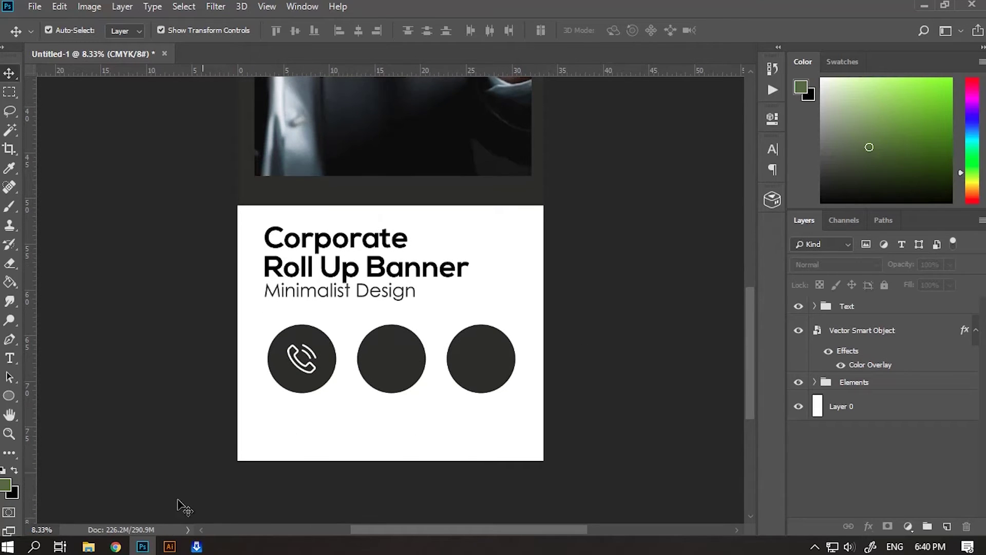
{"action": "left_click", "coordinate": [170, 546]}
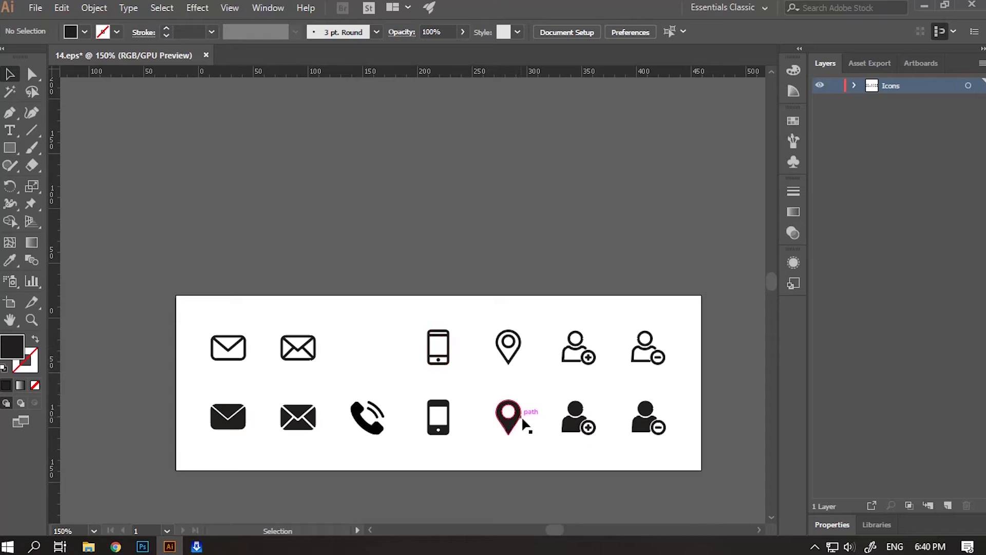
{"action": "left_click", "coordinate": [584, 429]}
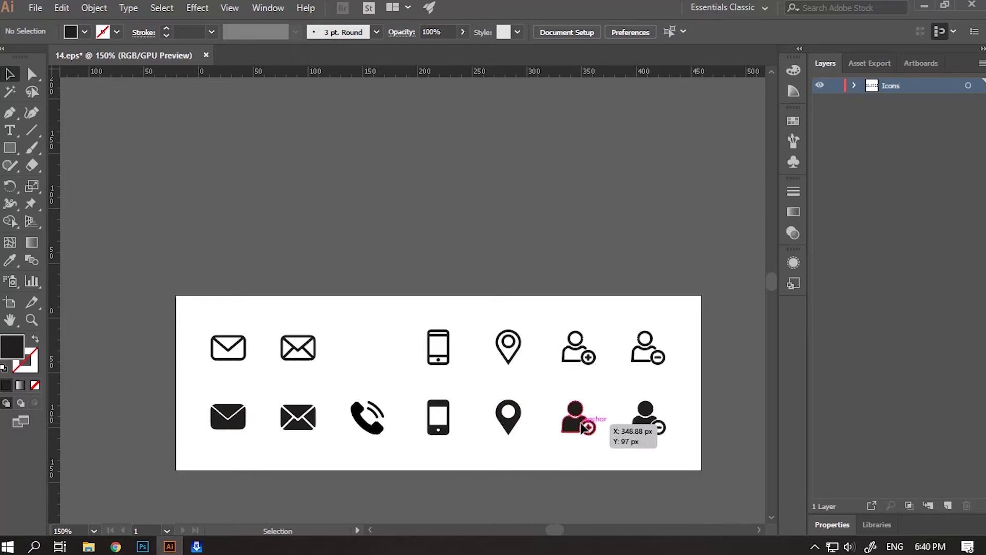
{"action": "key", "text": "ctrl+x"}
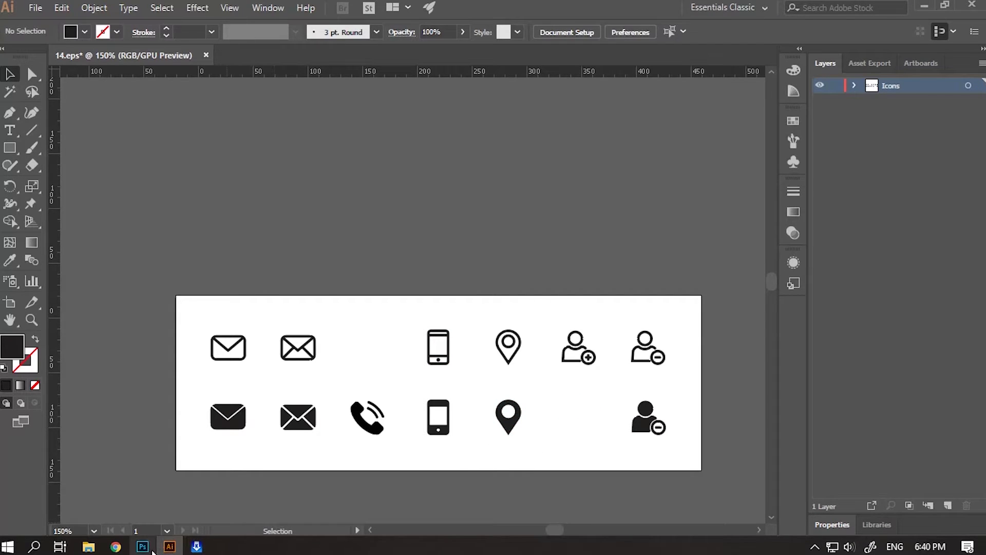
- Return to Photoshop, paste the add-user icon as a smart object above the phone icon, and enlarge it on the middle circle
{"action": "left_click", "coordinate": [142, 546]}
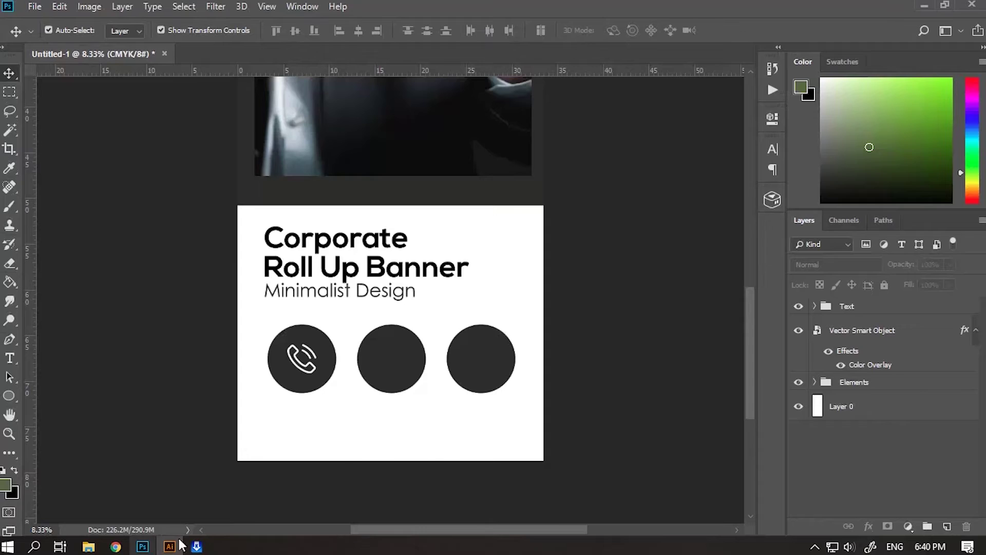
{"action": "left_click", "coordinate": [861, 336]}
{"action": "key", "text": "ctrl+v"}
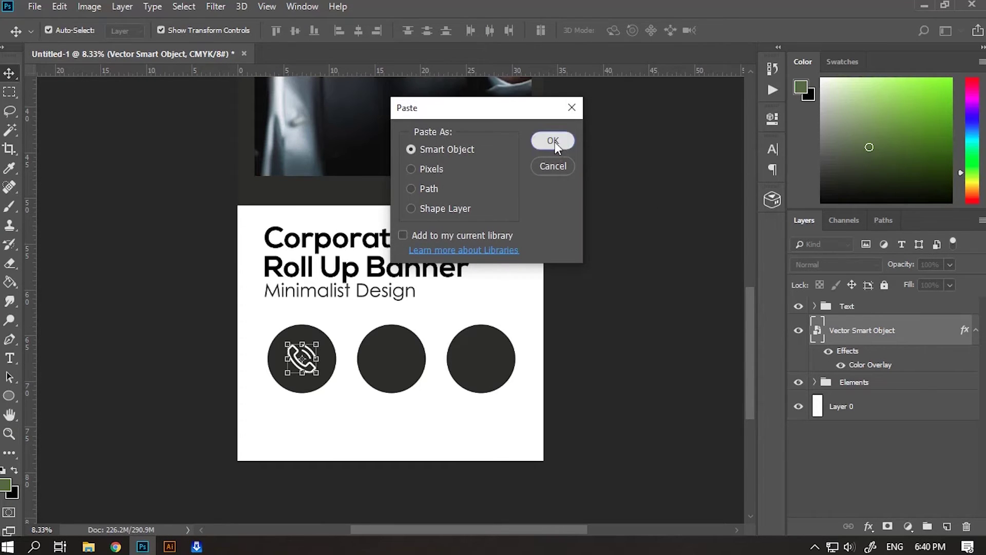
{"action": "left_click", "coordinate": [554, 139]}
{"action": "left_click_drag", "start_coordinate": [394, 276], "coordinate": [388, 390]}
{"action": "key", "text": "Return"}
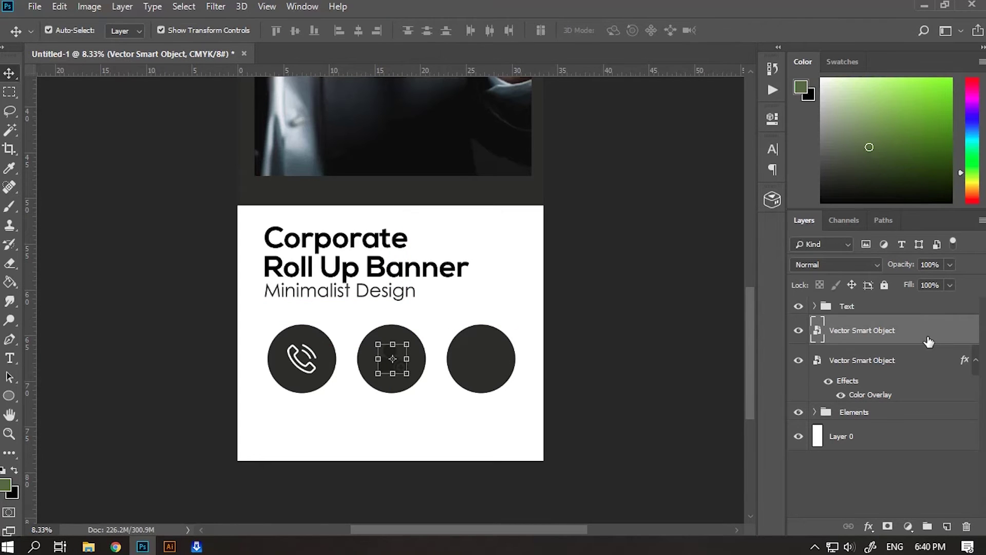
- Give the add-user icon layer a white Color Overlay at 100% opacity and deselect it
{"action": "double_click", "coordinate": [877, 324]}
{"action": "left_click", "coordinate": [446, 221]}
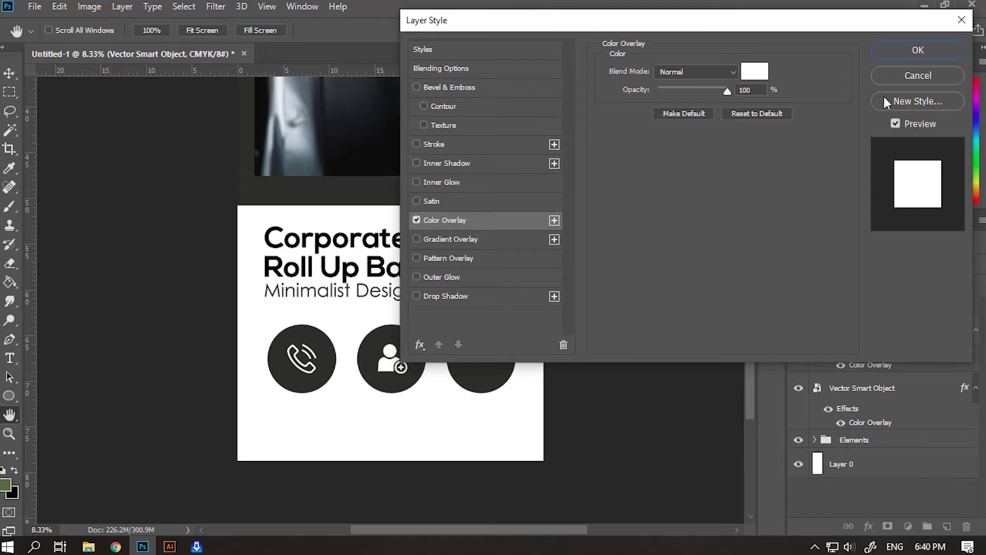
{"action": "left_click", "coordinate": [904, 56]}
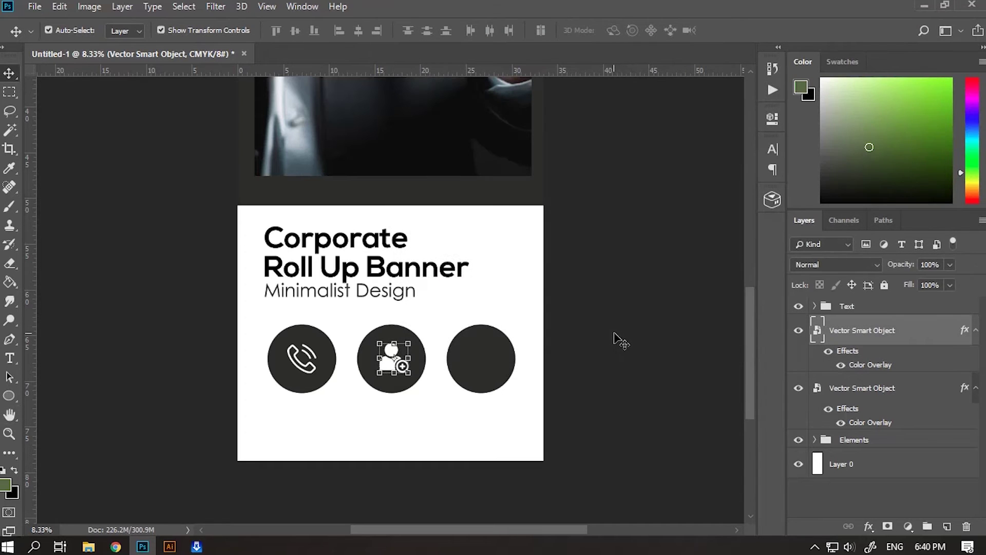
{"action": "left_click", "coordinate": [616, 340]}
- Switch to Illustrator and cut the solid location pin icon from the lower row of 14.eps
{"action": "scroll", "coordinate": [595, 349], "scroll_direction": "down", "scroll_amount": 2}
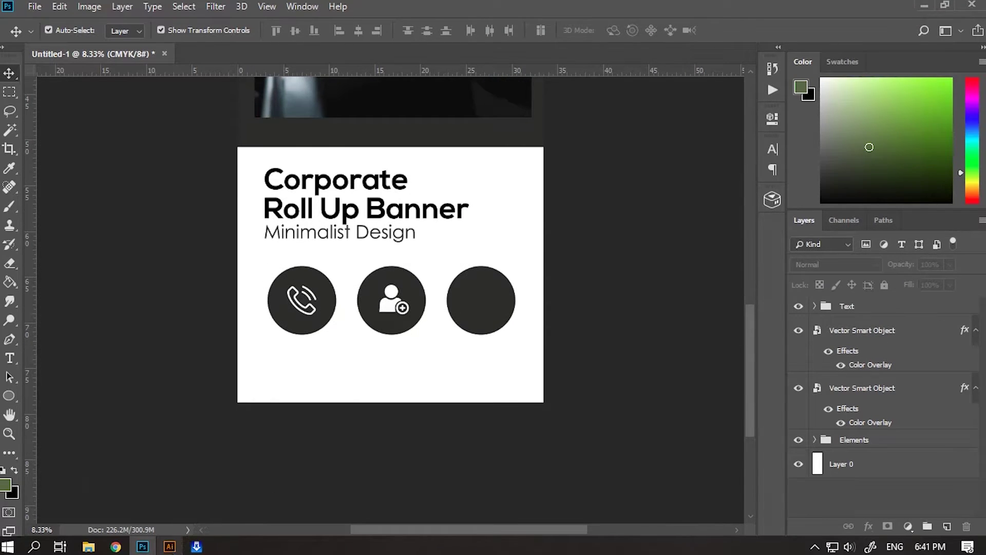
{"action": "left_click", "coordinate": [173, 551]}
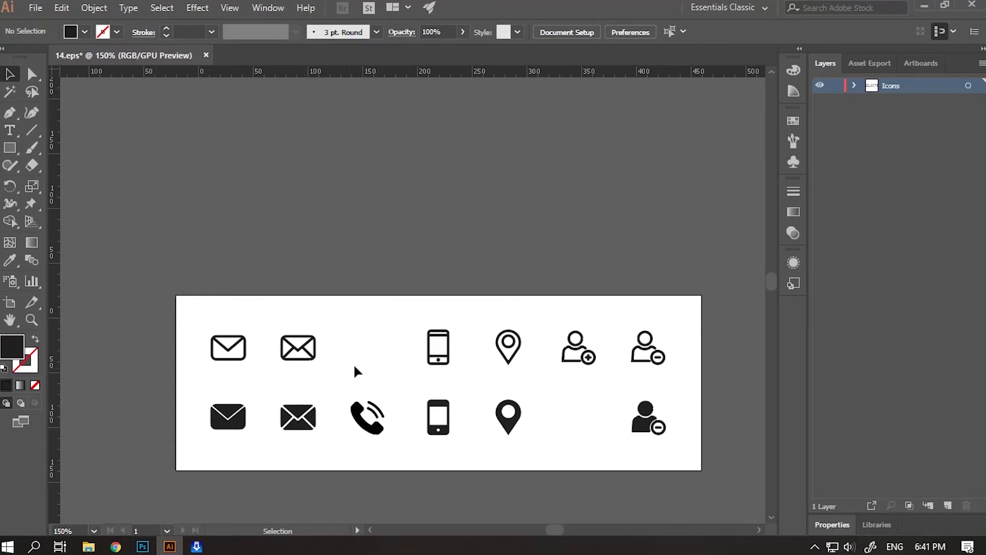
{"action": "key", "text": "a"}
{"action": "left_click", "coordinate": [507, 424]}
{"action": "key", "text": "ctrl+x"}
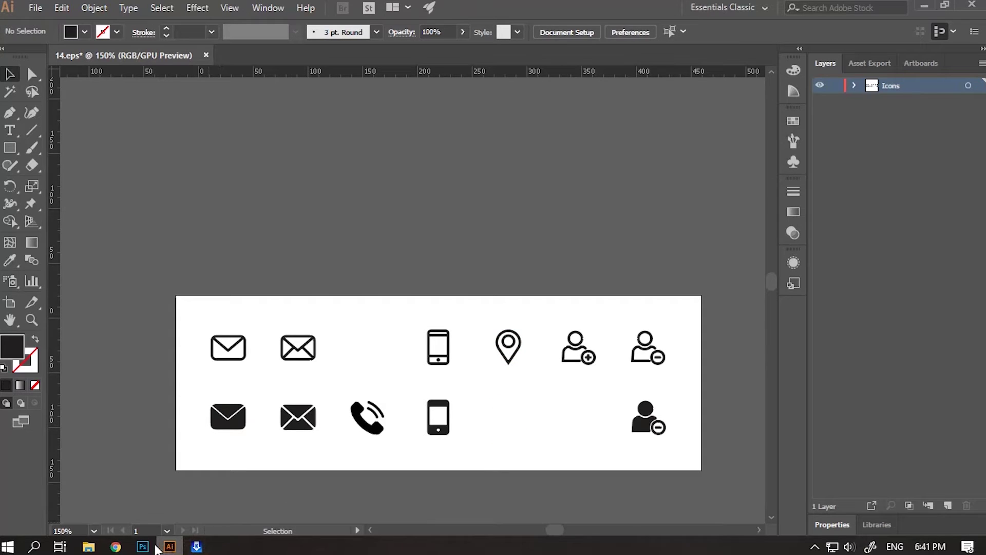
- Return to Photoshop, paste the location pin as a smart object above the add-user icon, and enlarge it
{"action": "left_click", "coordinate": [143, 547]}
{"action": "left_click", "coordinate": [484, 298]}
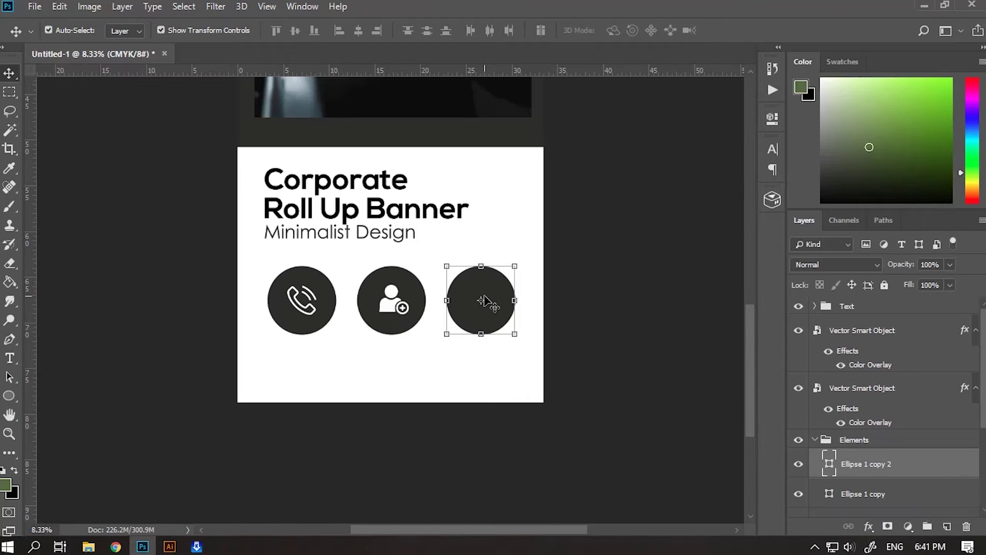
{"action": "left_click", "coordinate": [867, 330]}
{"action": "key", "text": "ctrl+v"}
{"action": "left_click", "coordinate": [564, 146]}
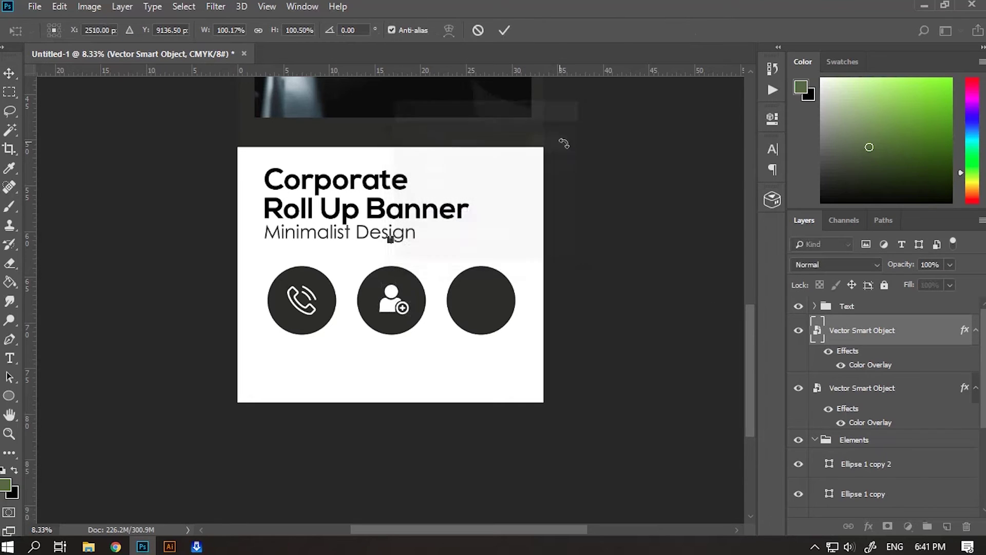
{"action": "left_click_drag", "start_coordinate": [395, 242], "coordinate": [428, 267]}
{"action": "key", "text": "Return"}
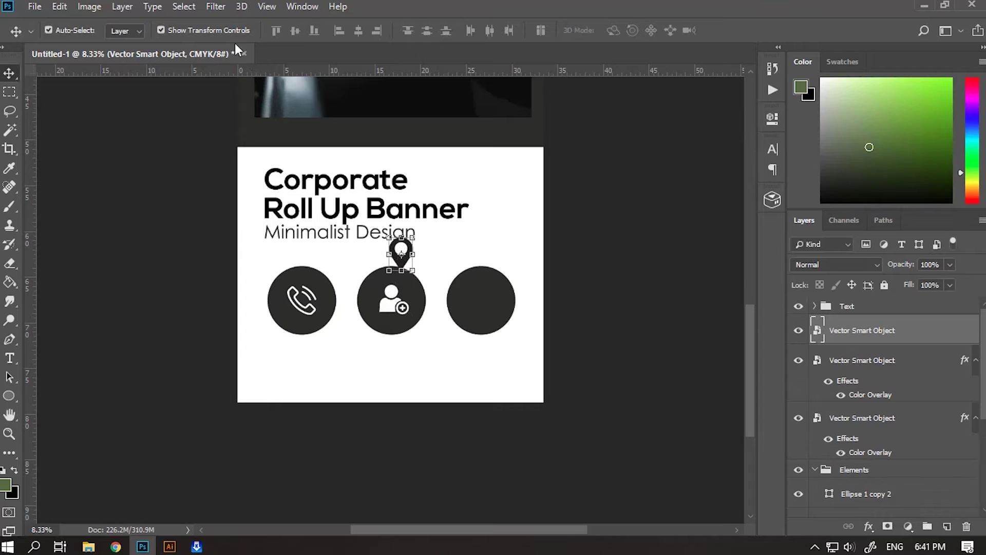
- With the transform controls hidden, centre the pin on the third circle and apply a white Color Overlay at 100% opacity
{"action": "left_click", "coordinate": [161, 31]}
{"action": "left_click_drag", "start_coordinate": [399, 255], "coordinate": [479, 303]}
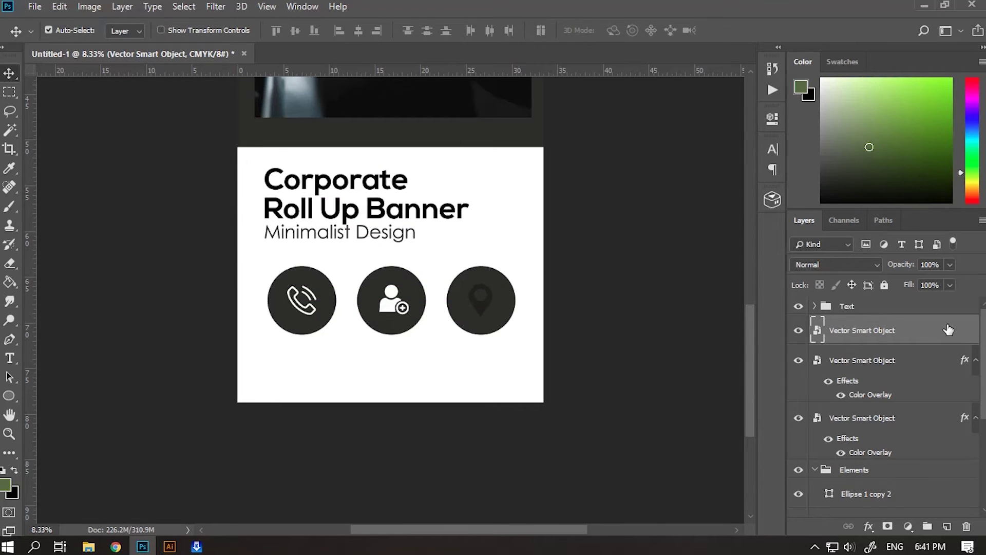
{"action": "double_click", "coordinate": [945, 330]}
{"action": "left_click", "coordinate": [458, 219]}
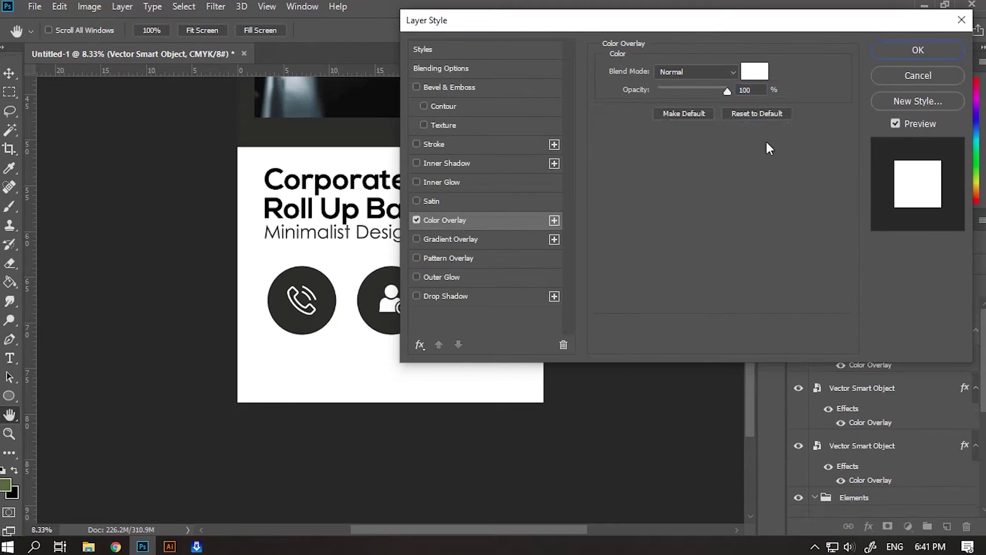
{"action": "left_click", "coordinate": [935, 51]}
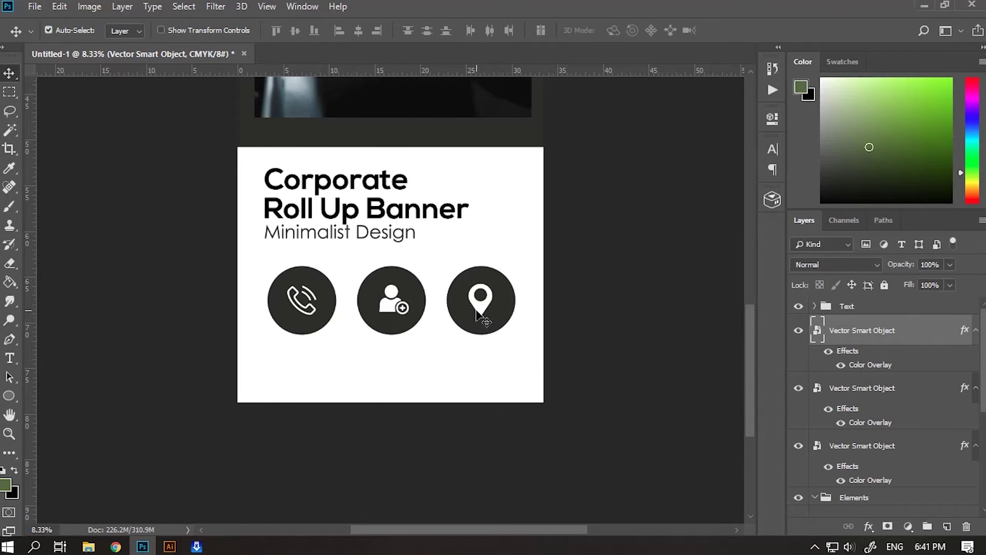
{"action": "left_click", "coordinate": [618, 313]}
- Show the transform controls again and enlarge the clipped phone photo proportionally to about 878%
{"action": "scroll", "coordinate": [622, 314], "scroll_direction": "up", "scroll_amount": 5}
{"action": "scroll", "coordinate": [619, 303], "scroll_direction": "down", "scroll_amount": 2}
{"action": "scroll", "coordinate": [618, 295], "scroll_direction": "up", "scroll_amount": 5}
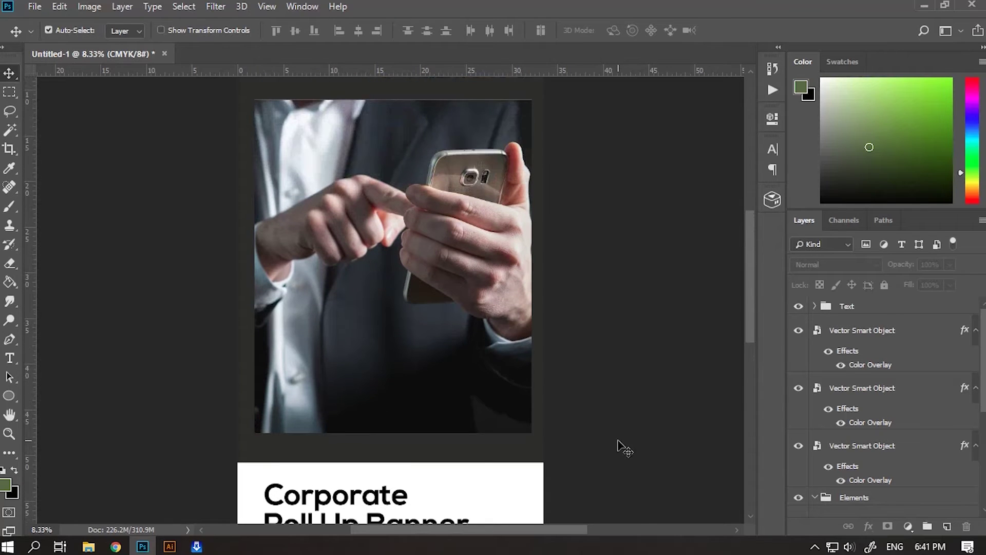
{"action": "scroll", "coordinate": [645, 462], "scroll_direction": "up", "scroll_amount": 3}
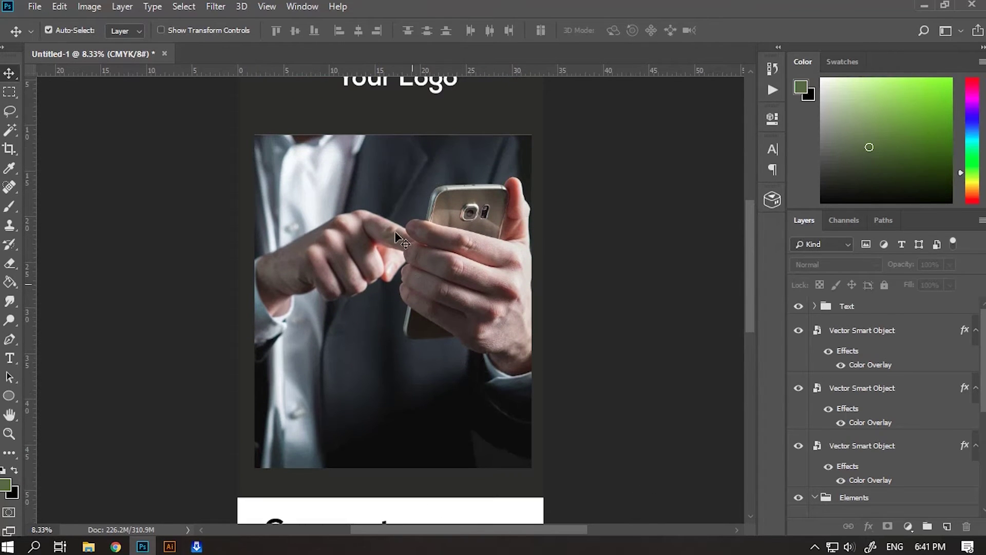
{"action": "left_click", "coordinate": [389, 196]}
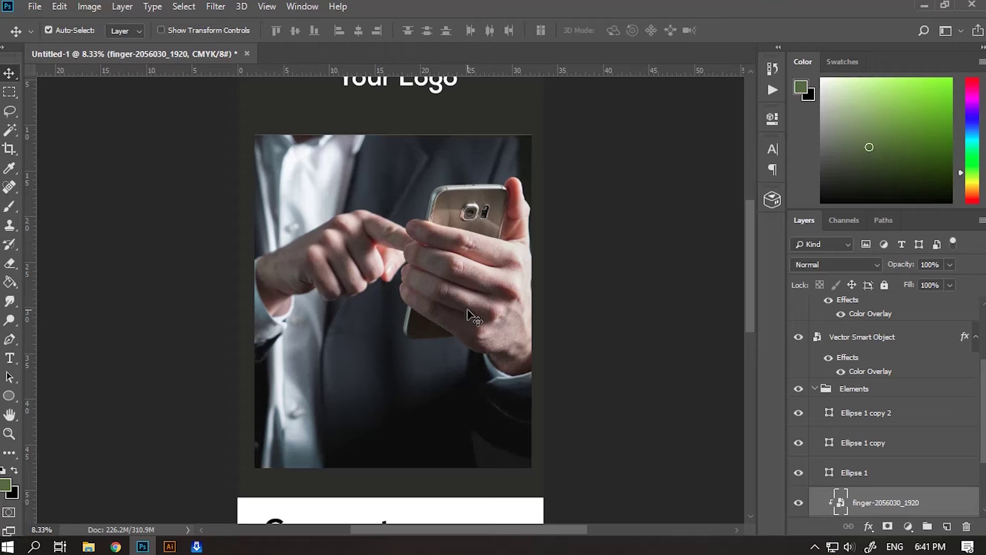
{"action": "left_click", "coordinate": [161, 31]}
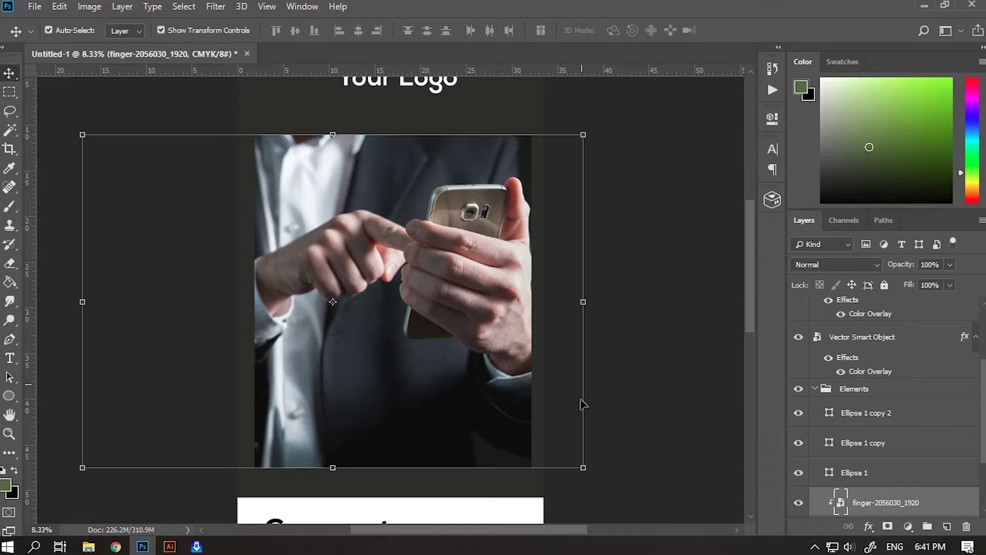
{"action": "left_click_drag", "start_coordinate": [582, 470], "coordinate": [596, 476]}
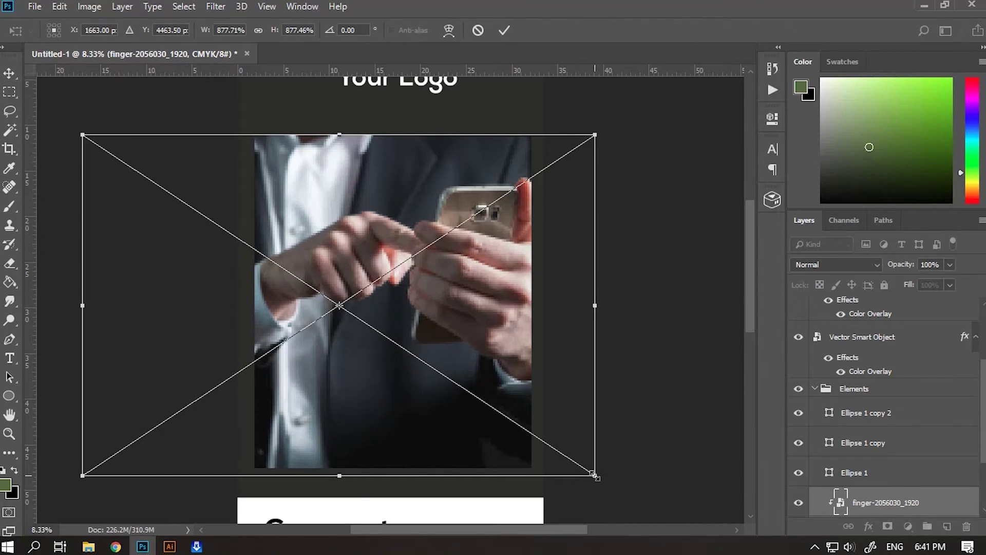
{"action": "key", "text": "Return"}
- Add a Stroke layer style to the photo's frame shape Rectangle 2 and set its colour to white (ffffff)
{"action": "scroll", "coordinate": [893, 476], "scroll_direction": "down", "scroll_amount": 1}
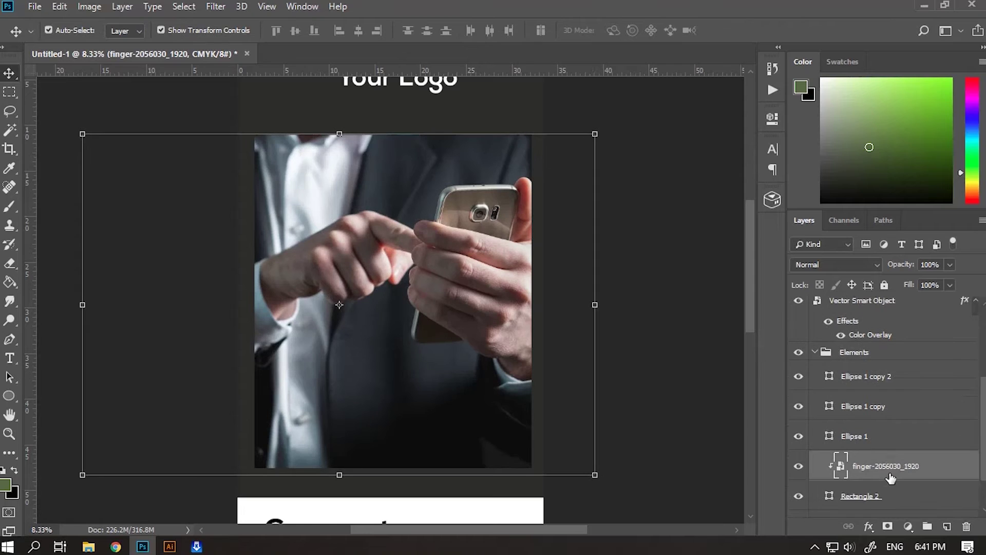
{"action": "left_click", "coordinate": [909, 496]}
{"action": "double_click", "coordinate": [914, 495]}
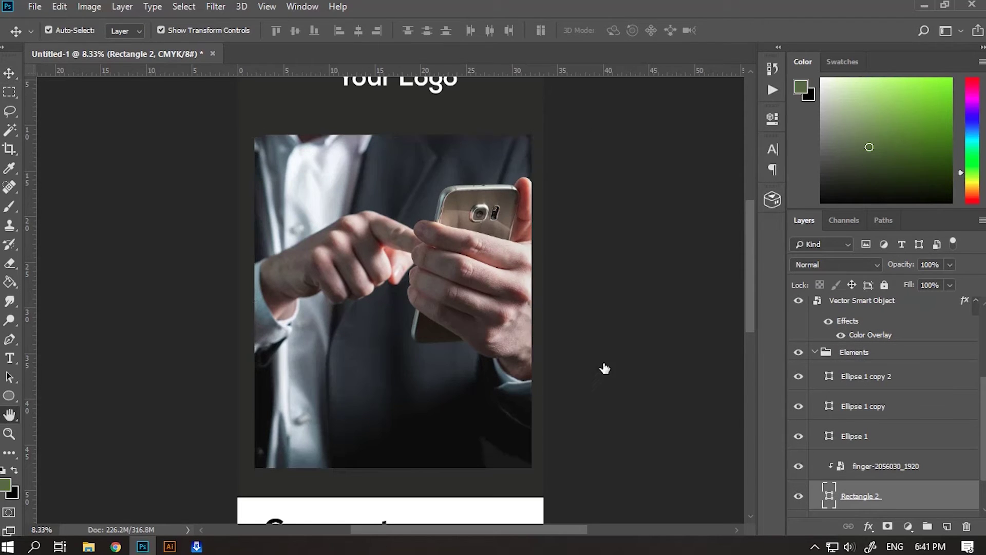
{"action": "left_click", "coordinate": [431, 144]}
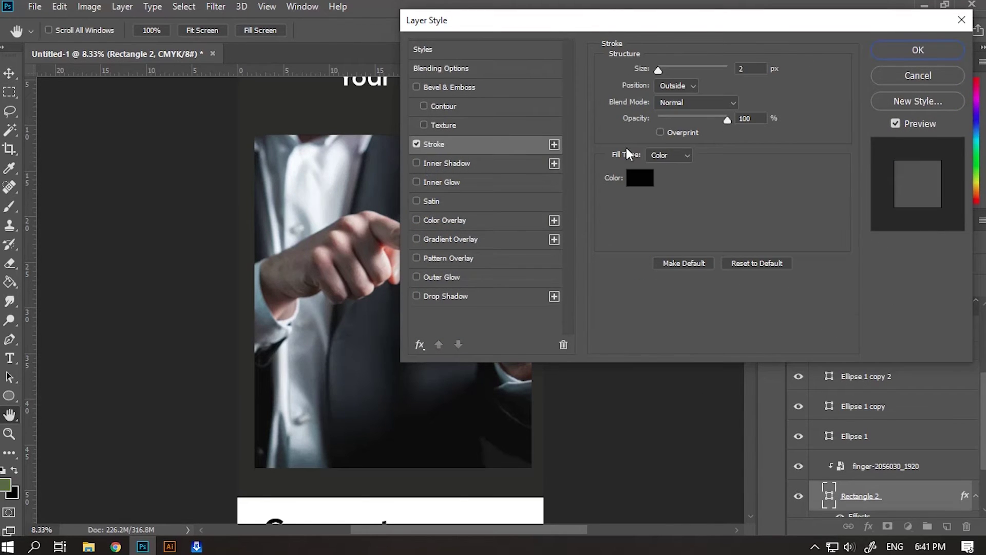
{"action": "left_click", "coordinate": [644, 184]}
{"action": "left_click", "coordinate": [606, 61]}
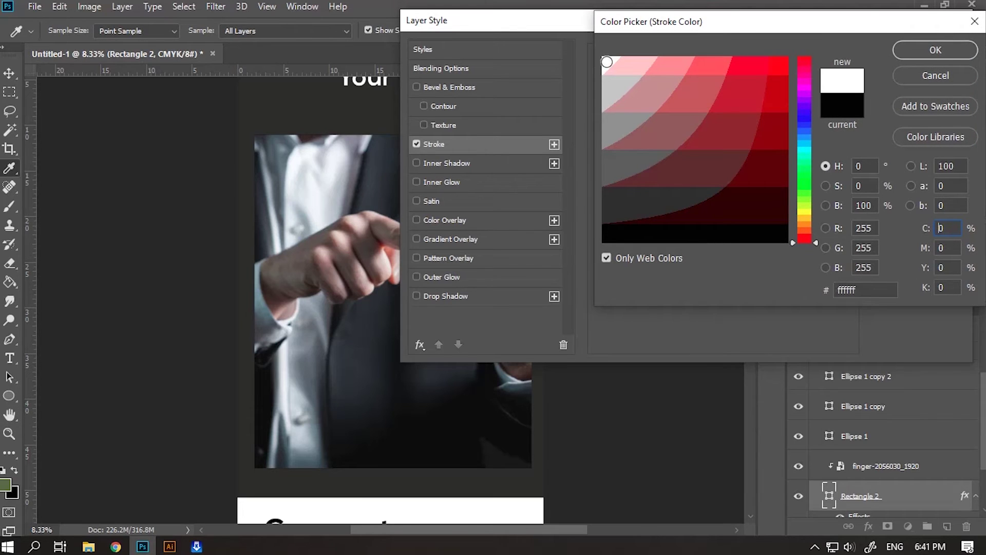
{"action": "left_click", "coordinate": [932, 54]}
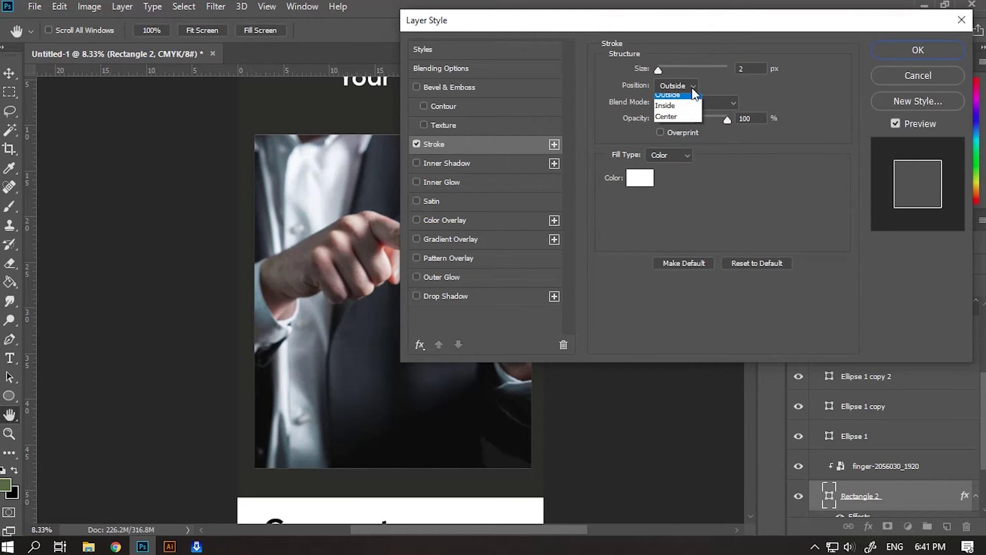
- Set the frame's stroke to 76 px with its position Inside, apply the layer style and deselect the layer
{"action": "left_click", "coordinate": [686, 99]}
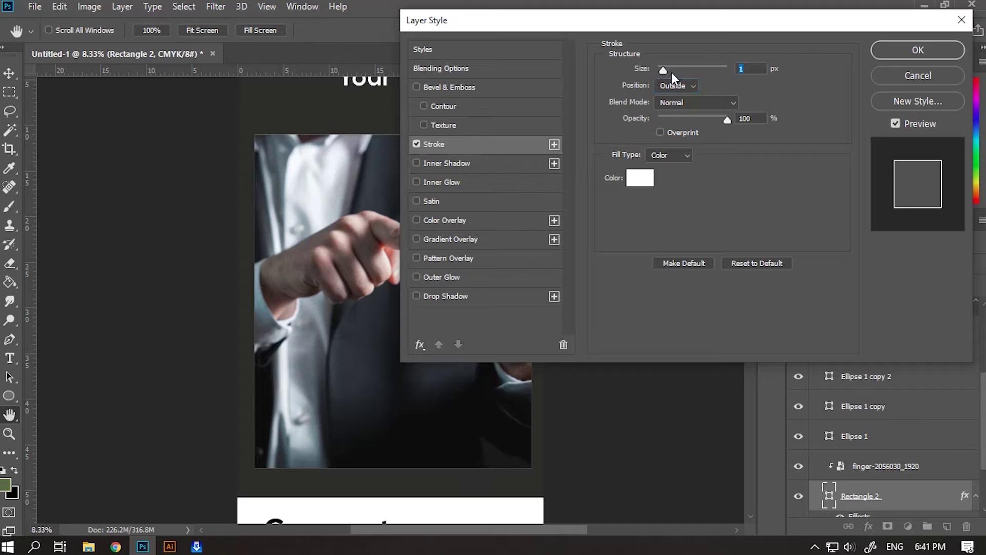
{"action": "left_click_drag", "start_coordinate": [664, 72], "coordinate": [682, 73]}
{"action": "left_click", "coordinate": [686, 82]}
{"action": "left_click", "coordinate": [686, 106]}
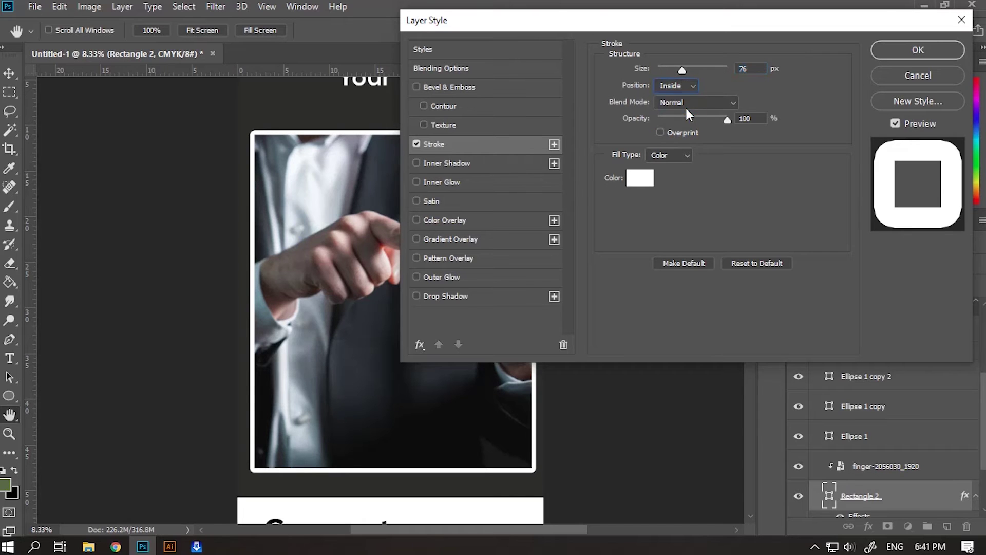
{"action": "left_click", "coordinate": [920, 52]}
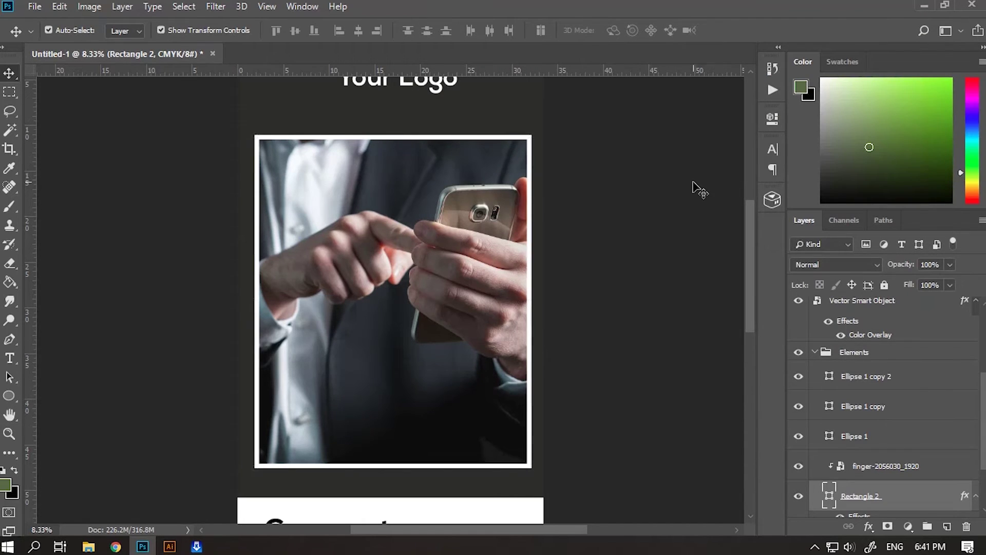
{"action": "left_click", "coordinate": [699, 190]}
- Group the three icon smart object layers, name the group Icons, and collapse the Elements group
{"action": "scroll", "coordinate": [667, 273], "scroll_direction": "up", "scroll_amount": 2}
{"action": "scroll", "coordinate": [678, 295], "scroll_direction": "down", "scroll_amount": 6}
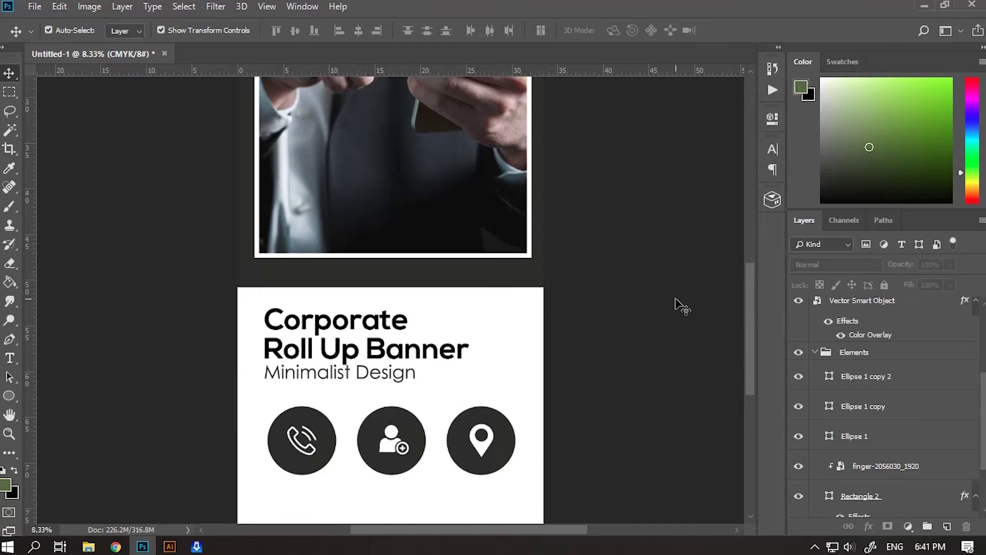
{"action": "scroll", "coordinate": [682, 307], "scroll_direction": "down", "scroll_amount": 3}
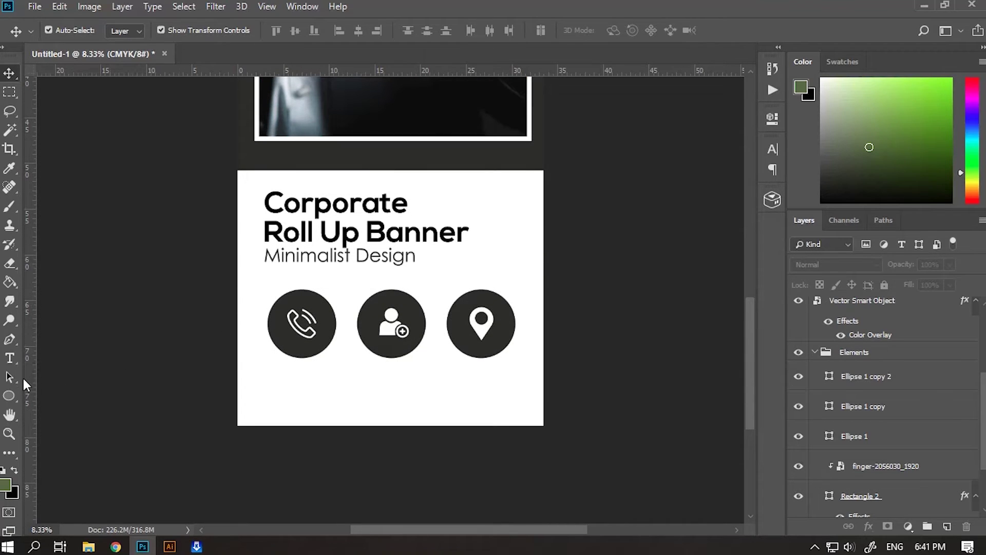
{"action": "left_click", "coordinate": [10, 357]}
{"action": "scroll", "coordinate": [954, 370], "scroll_direction": "up", "scroll_amount": 5}
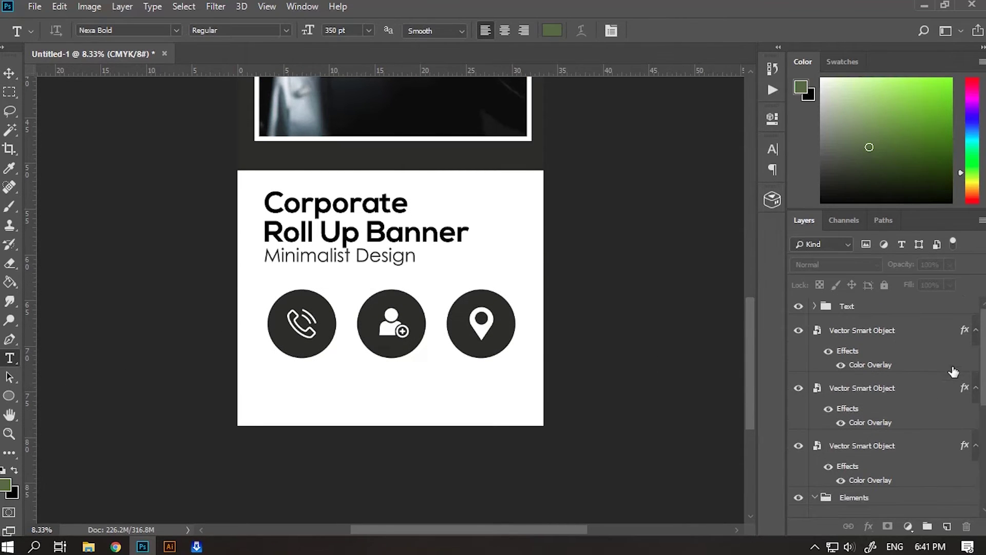
{"action": "left_click", "coordinate": [857, 334]}
{"action": "left_click", "coordinate": [865, 391], "text": "shift"}
{"action": "left_click", "coordinate": [868, 451], "text": "shift"}
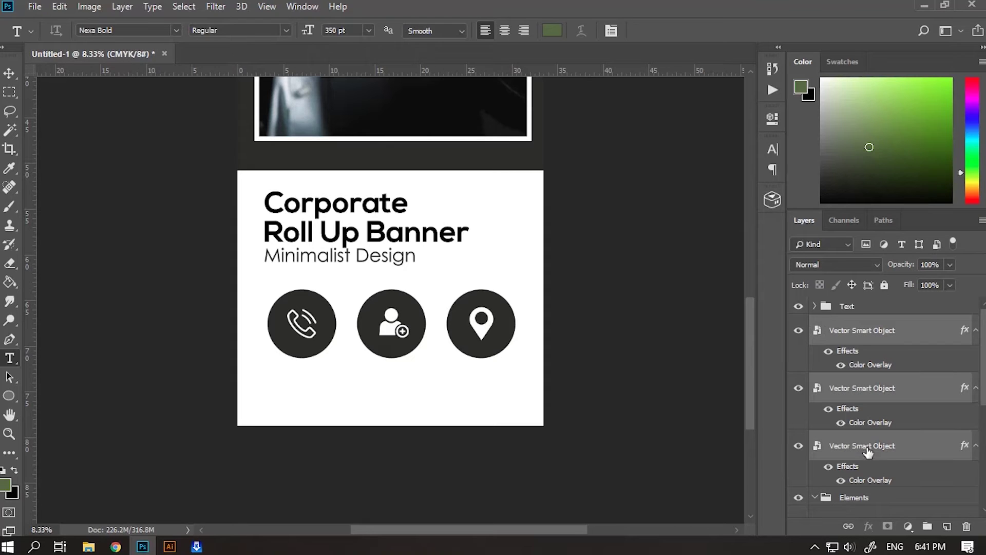
{"action": "key", "text": "ctrl+g"}
{"action": "double_click", "coordinate": [854, 324]}
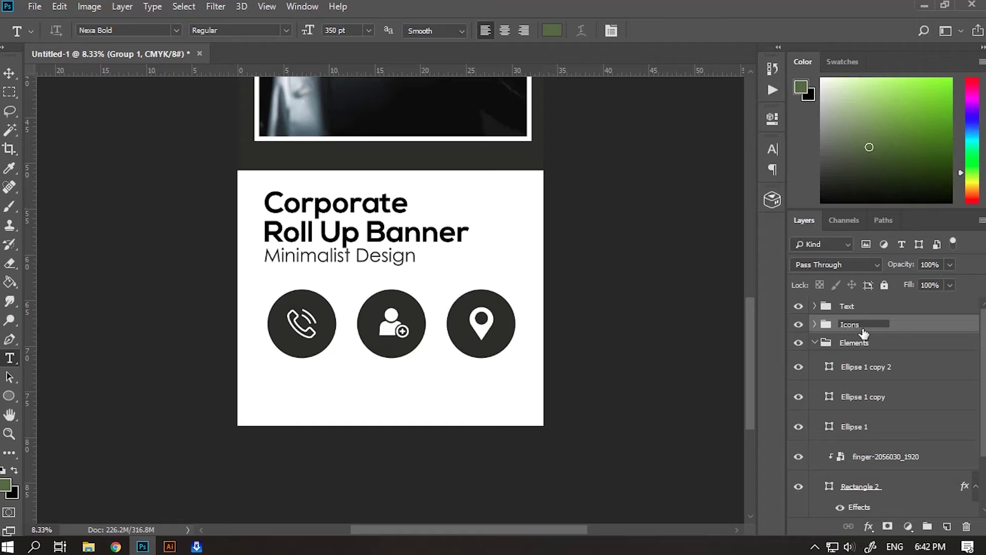
{"action": "left_click", "coordinate": [867, 343]}
{"action": "left_click", "coordinate": [815, 342]}
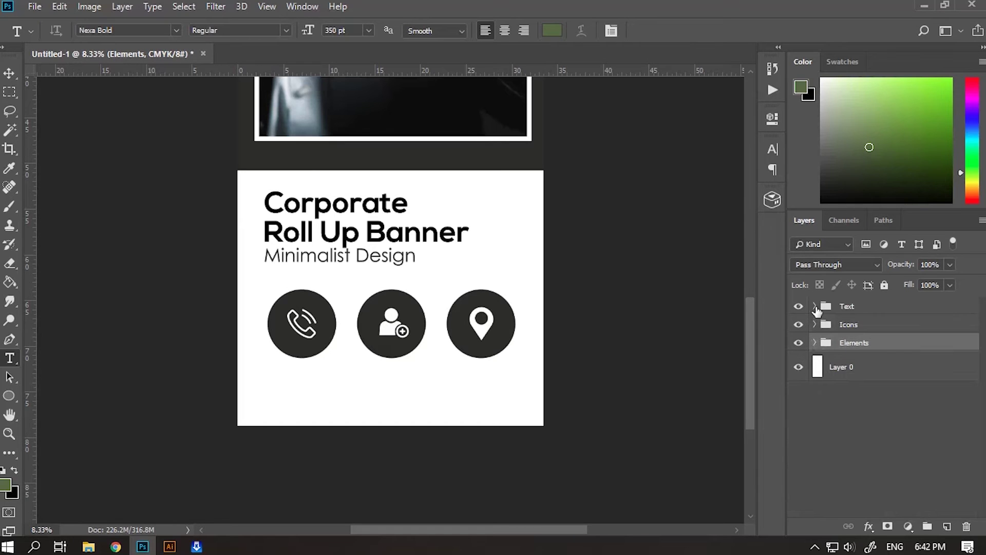
- Expand the Text group and add a text line below the phone circle, shortened from "Sample Text Here" to "Text Here"
{"action": "left_click", "coordinate": [815, 306]}
{"action": "left_click", "coordinate": [285, 382]}
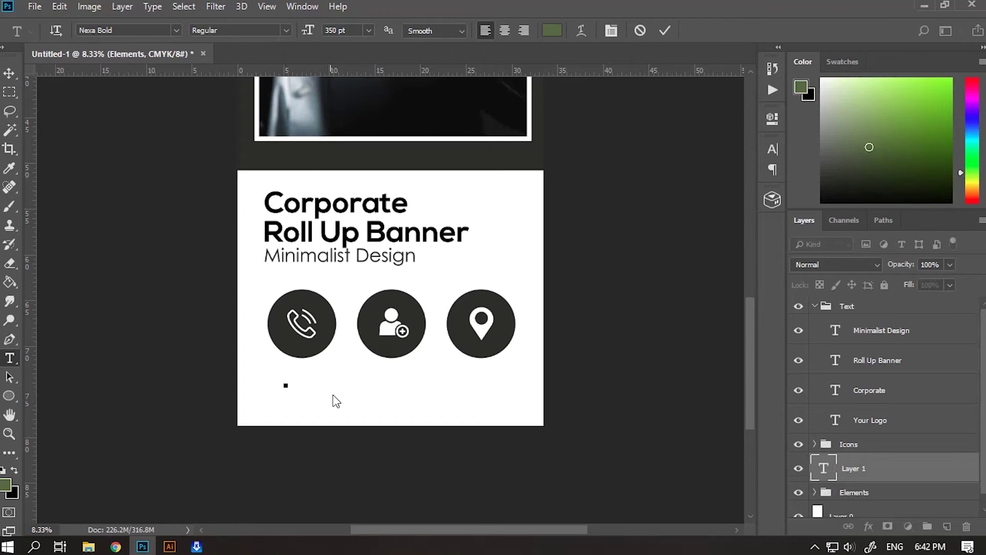
{"action": "type", "text": "Samp"}
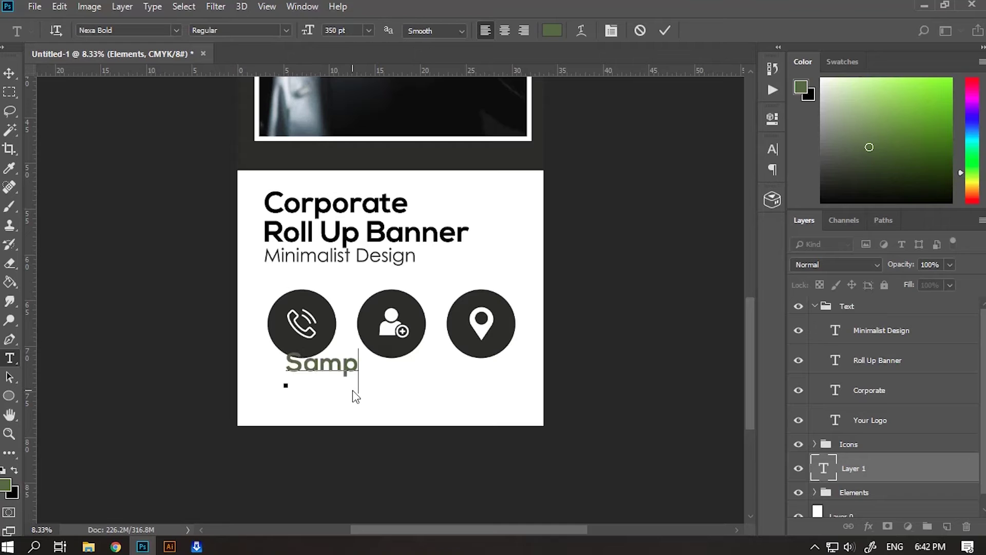
{"action": "type", "text": "le Text"}
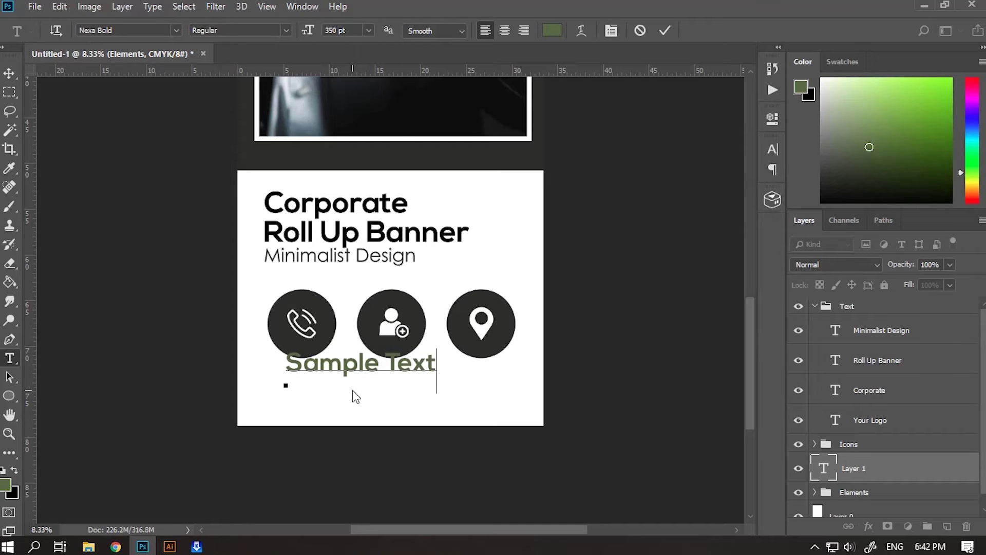
{"action": "type", "text": " Herer"}
{"action": "key", "text": "ctrl+a"}
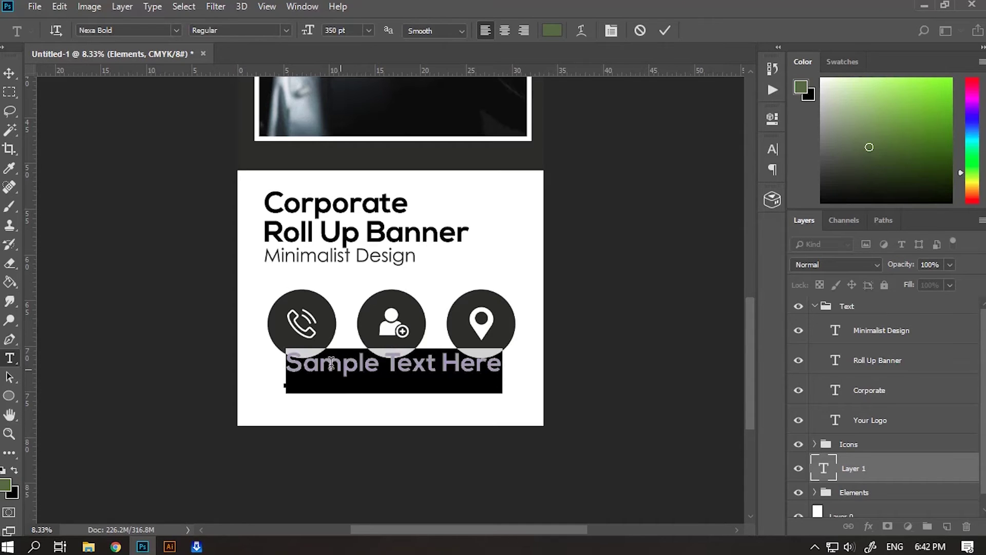
{"action": "left_click_drag", "start_coordinate": [387, 365], "coordinate": [226, 369]}
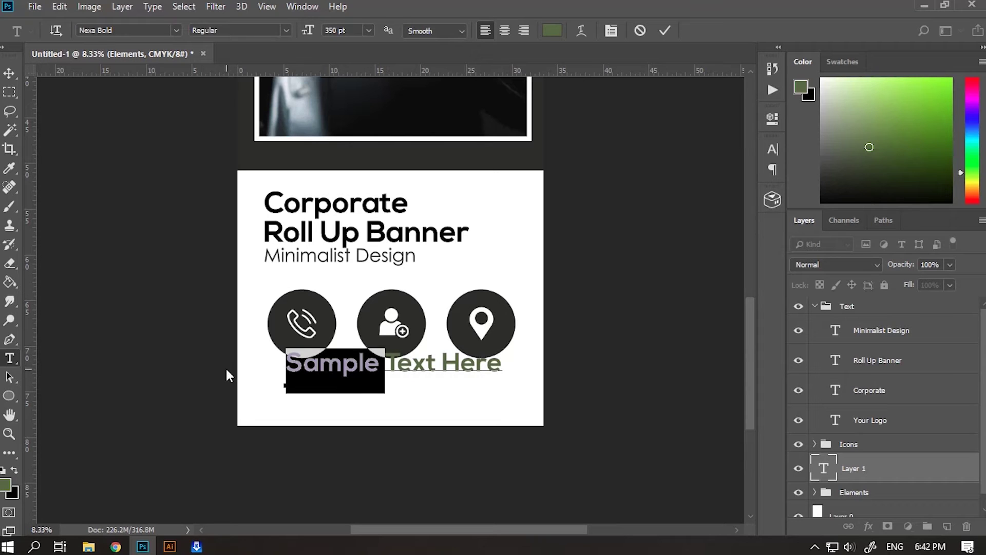
{"action": "key", "text": "BackSpace"}
- Colour the "Text Here" line black (000000) and set its font to Futura Light Condensed
{"action": "key", "text": "ctrl+a"}
{"action": "left_click", "coordinate": [550, 31]}
{"action": "left_click", "coordinate": [374, 108]}
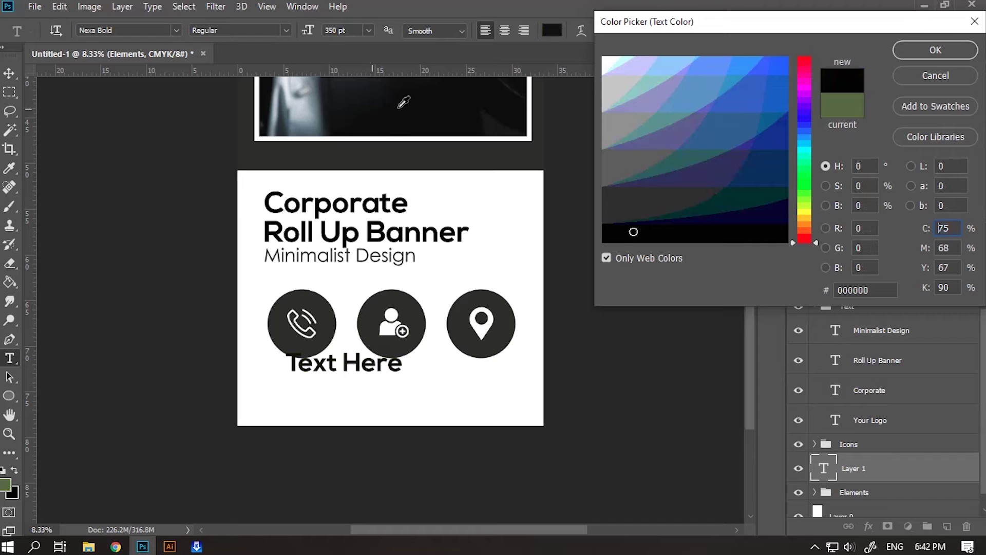
{"action": "left_click", "coordinate": [905, 51]}
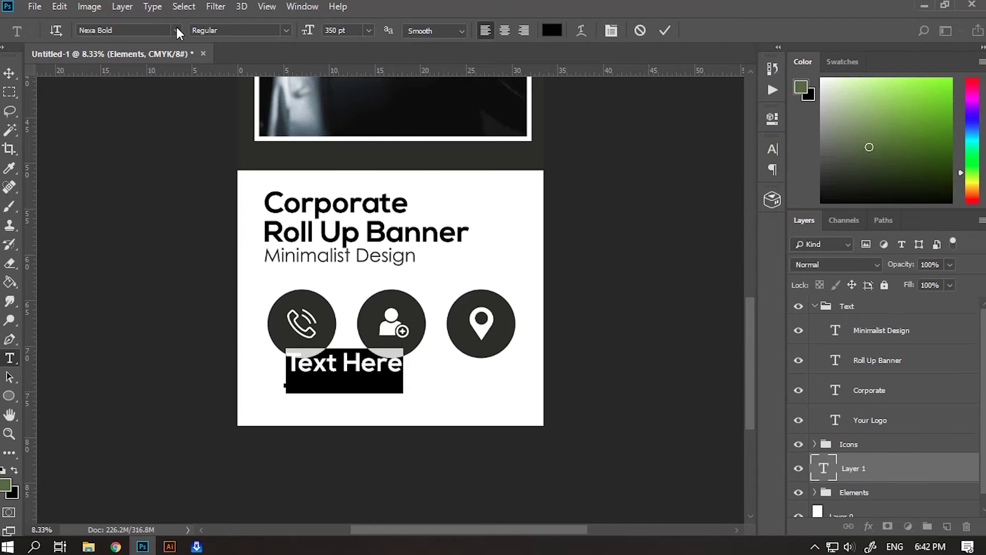
{"action": "left_click", "coordinate": [176, 30]}
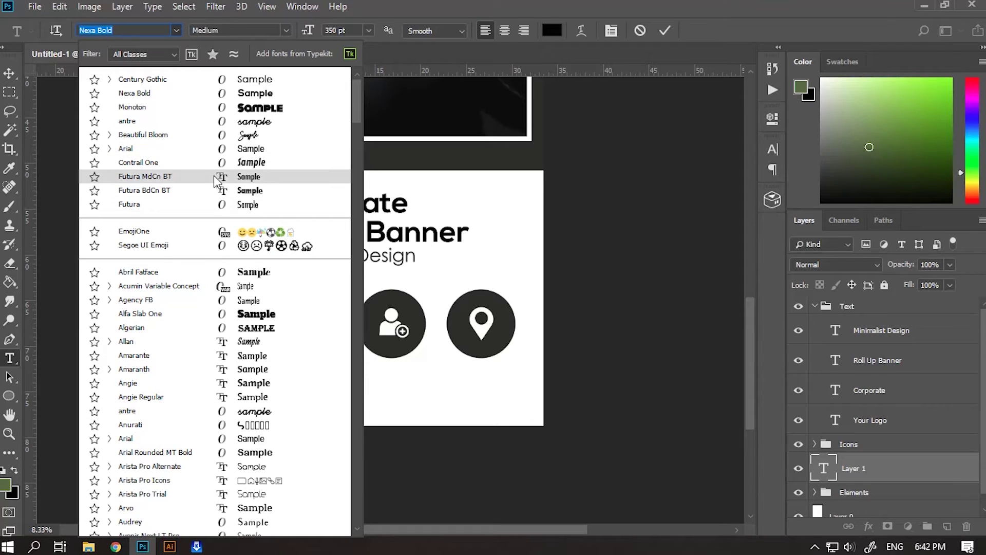
{"action": "left_click", "coordinate": [218, 204]}
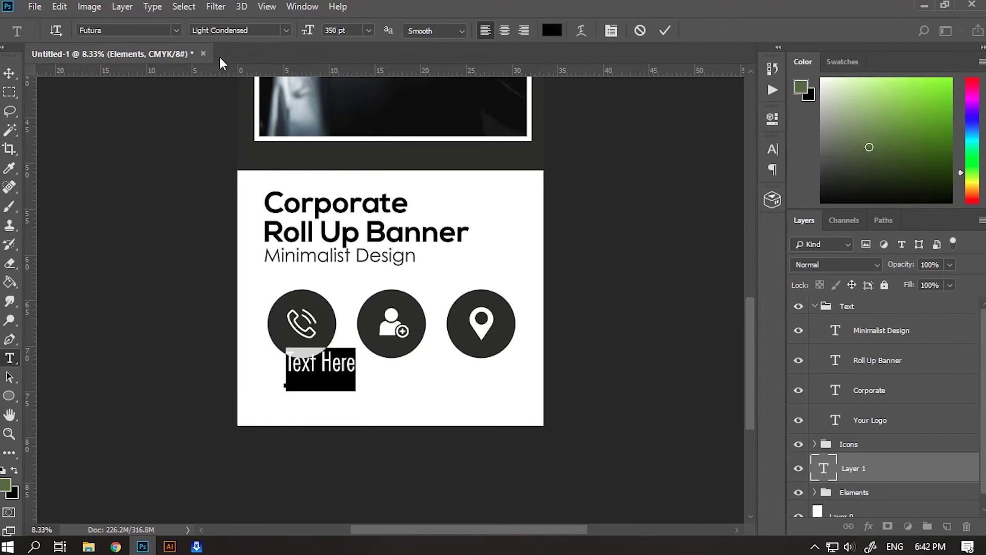
- Move the "Text Here" line directly beneath the phone circle and set its font size to 260 pt
{"action": "left_click", "coordinate": [16, 72]}
{"action": "left_click_drag", "start_coordinate": [342, 363], "coordinate": [322, 370]}
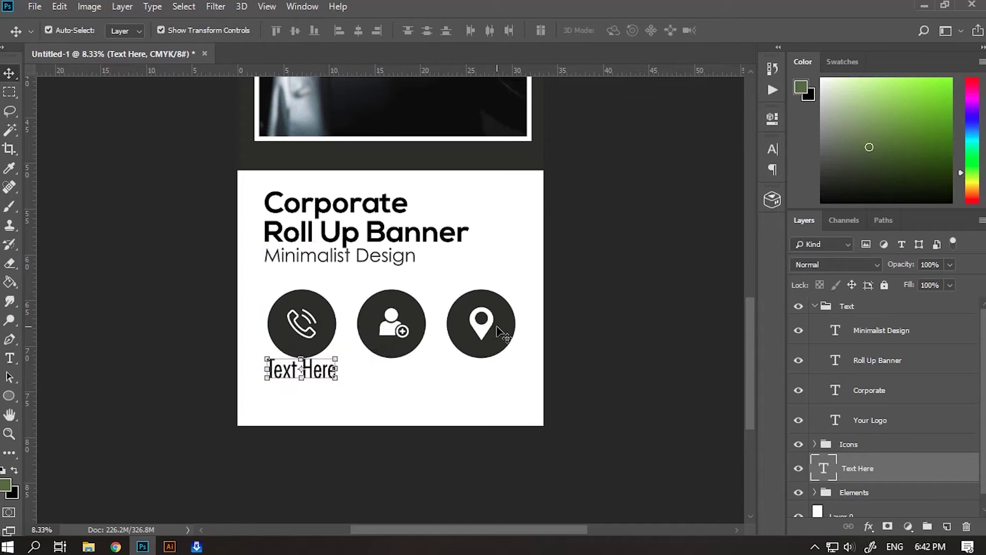
{"action": "left_click", "coordinate": [9, 358]}
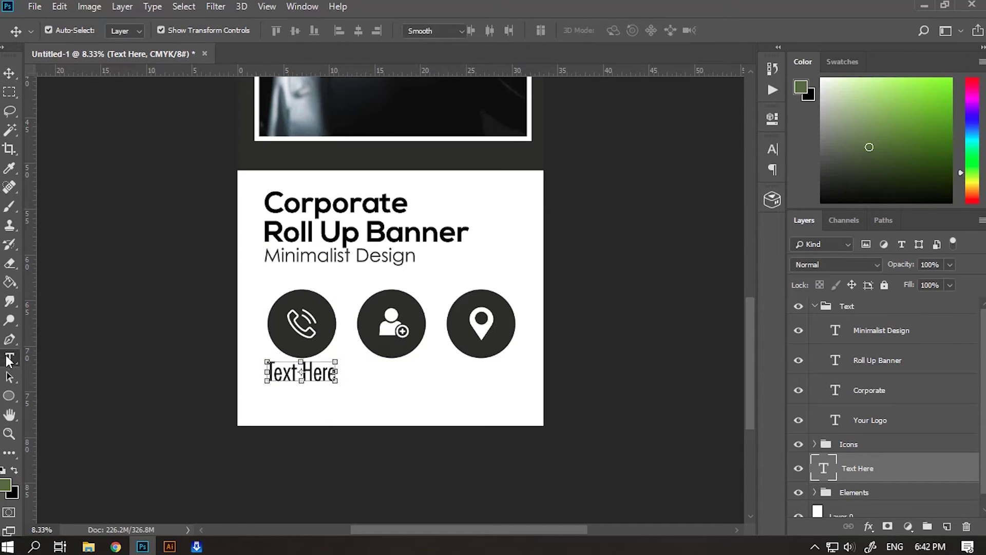
{"action": "triple_click", "coordinate": [306, 371]}
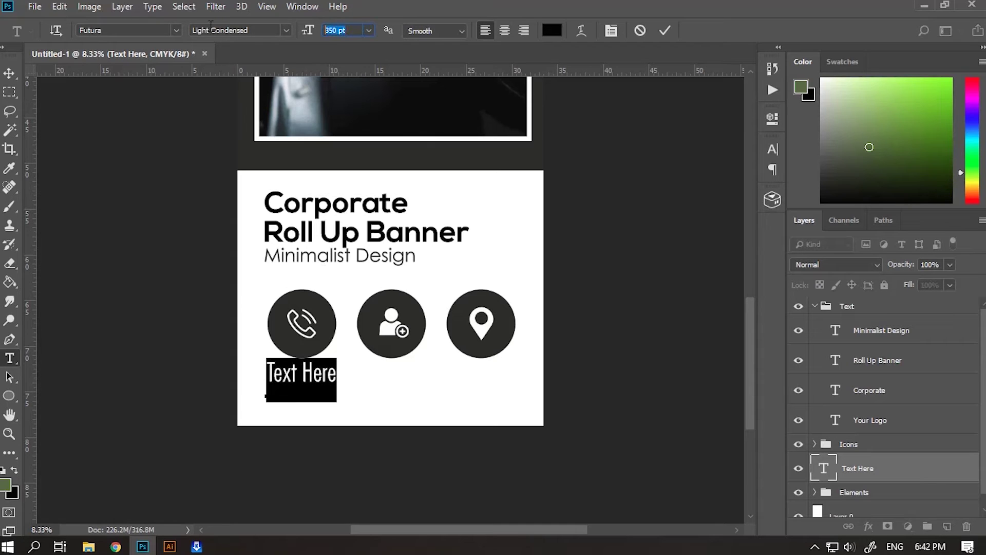
{"action": "type", "text": "200"}
{"action": "key", "text": "Return"}
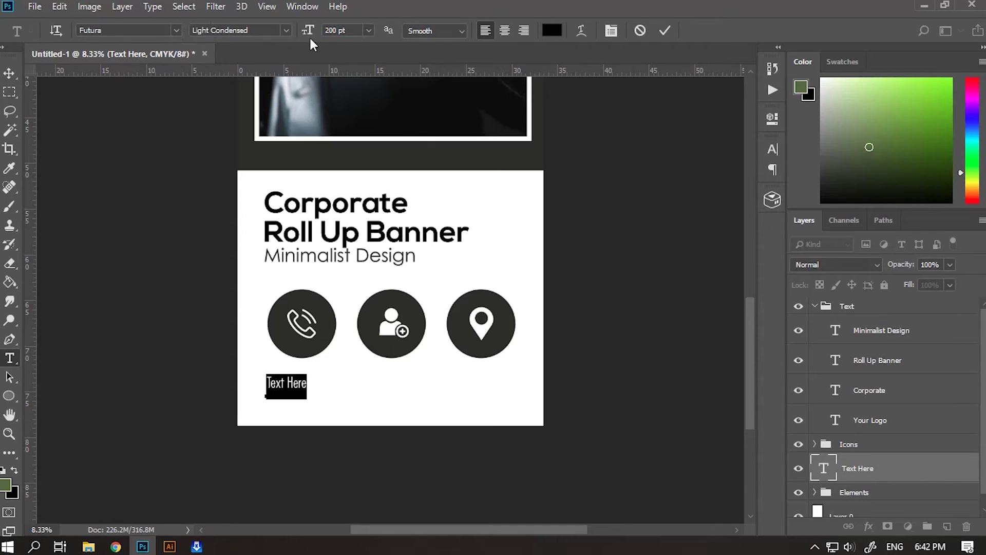
{"action": "type", "text": "260"}
{"action": "key", "text": "Return"}
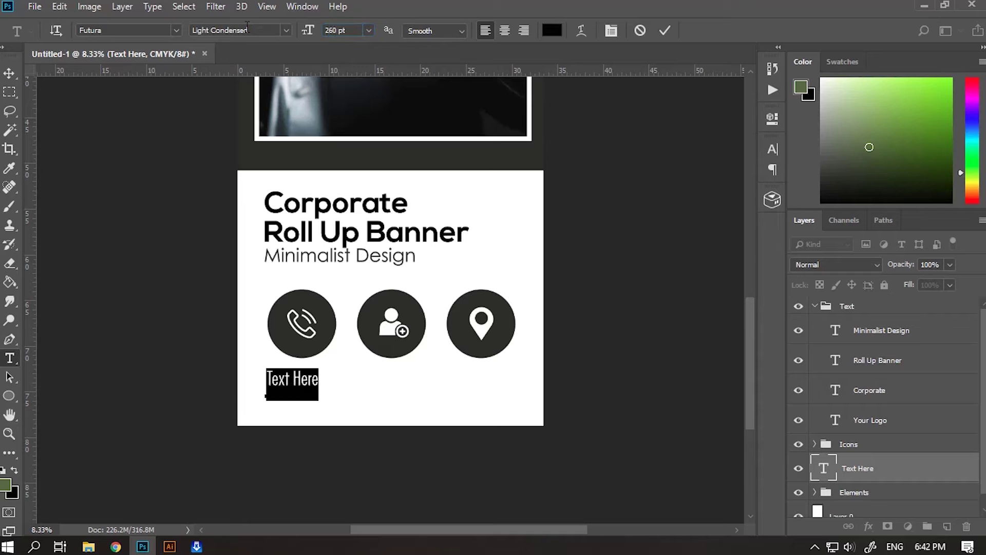
- Hide the transform controls and centre the "Text Here" label under the phone circle
{"action": "left_click", "coordinate": [10, 70]}
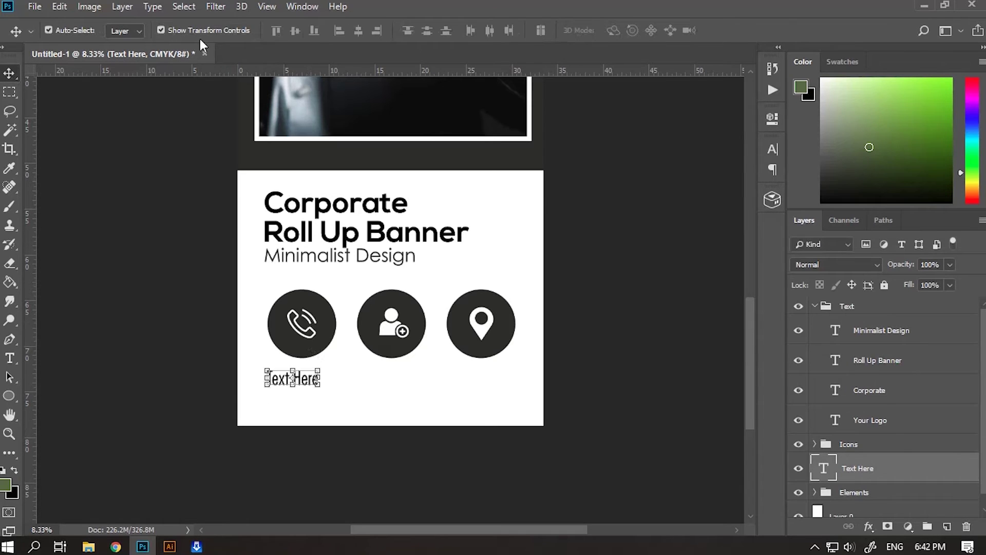
{"action": "left_click", "coordinate": [160, 30]}
{"action": "left_click_drag", "start_coordinate": [311, 386], "coordinate": [320, 378]}
{"action": "key", "text": "shift+Down"}
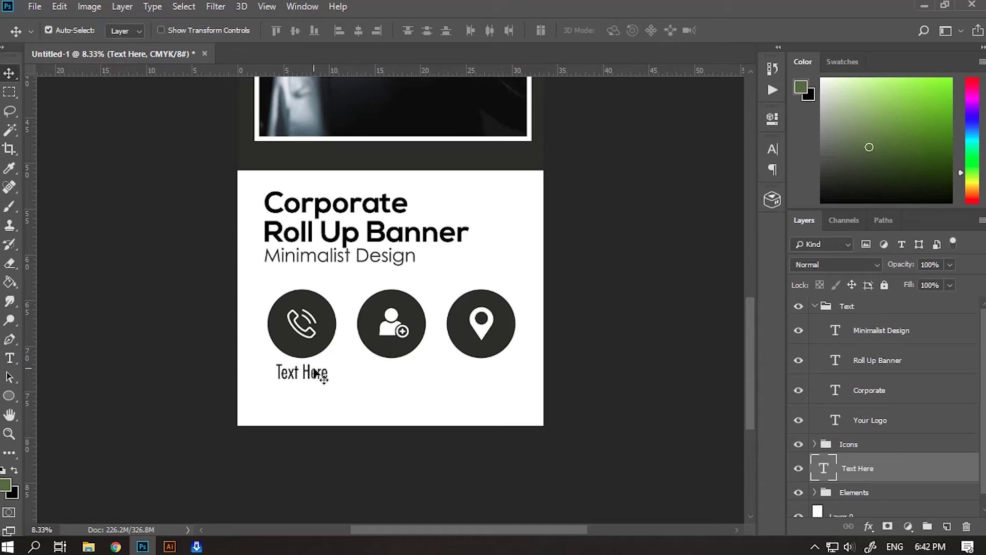
{"action": "key", "text": "ctrl"}
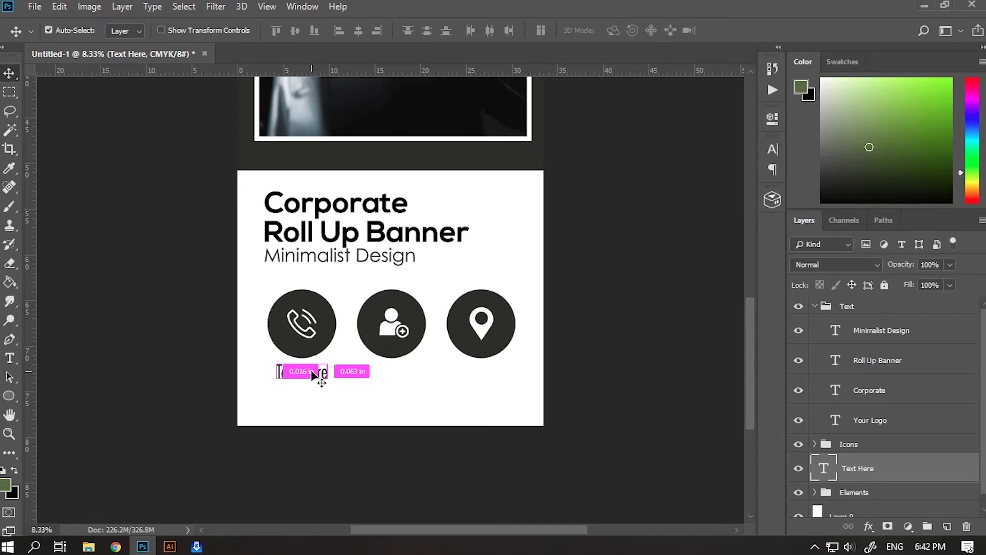
- Duplicate the "Text Here" label twice in the Text group and place the copies under the add-user and location pin circles
{"action": "scroll", "coordinate": [913, 422], "scroll_direction": "down", "scroll_amount": 1}
{"action": "left_click_drag", "start_coordinate": [898, 456], "coordinate": [946, 526]}
{"action": "left_click_drag", "start_coordinate": [304, 377], "coordinate": [395, 377]}
{"action": "left_click_drag", "start_coordinate": [897, 437], "coordinate": [949, 526]}
{"action": "left_click_drag", "start_coordinate": [388, 375], "coordinate": [484, 379]}
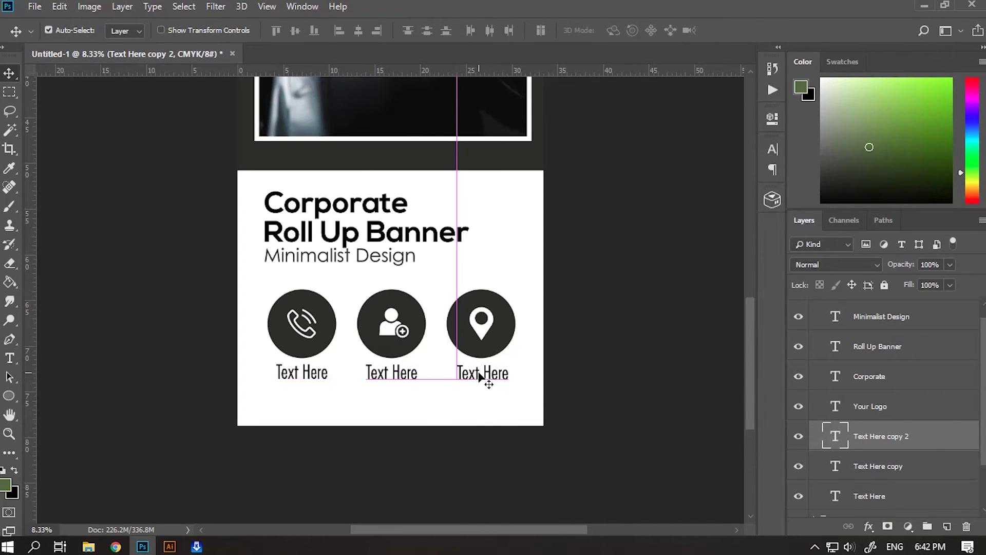
{"action": "left_click", "coordinate": [645, 390]}
- Select the contact circles, the Icons group and the three "Text Here" labels, and move them up closer to the title text
{"action": "scroll", "coordinate": [648, 395], "scroll_direction": "up", "scroll_amount": 2}
{"action": "scroll", "coordinate": [648, 396], "scroll_direction": "down", "scroll_amount": 2}
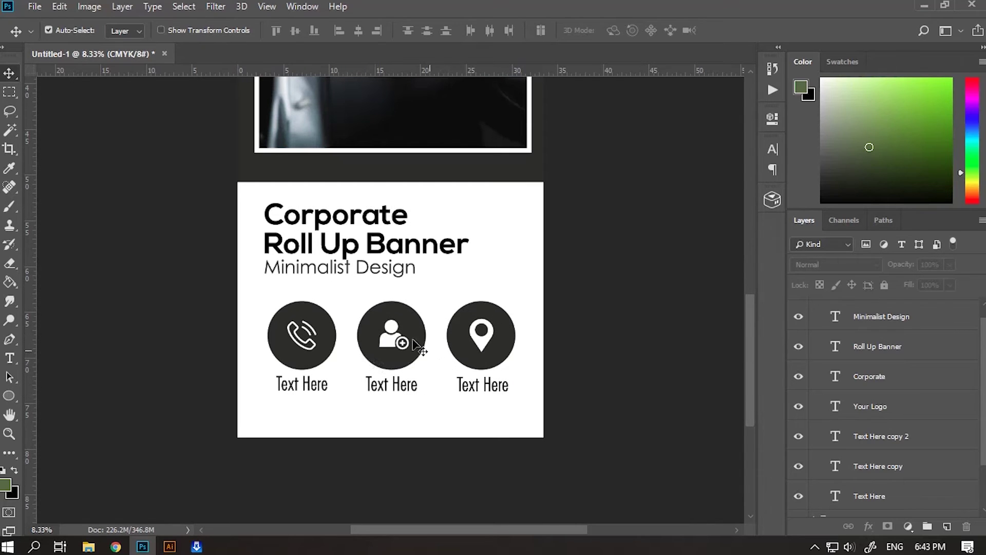
{"action": "left_click", "coordinate": [322, 315]}
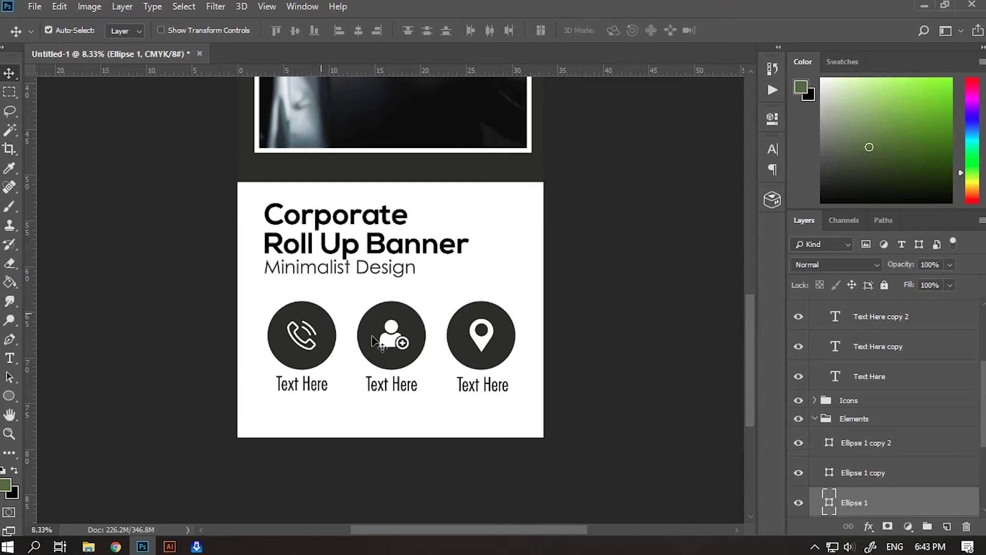
{"action": "left_click", "coordinate": [881, 471], "text": "ctrl"}
{"action": "left_click", "coordinate": [868, 442], "text": "ctrl"}
{"action": "left_click", "coordinate": [853, 400], "text": "ctrl"}
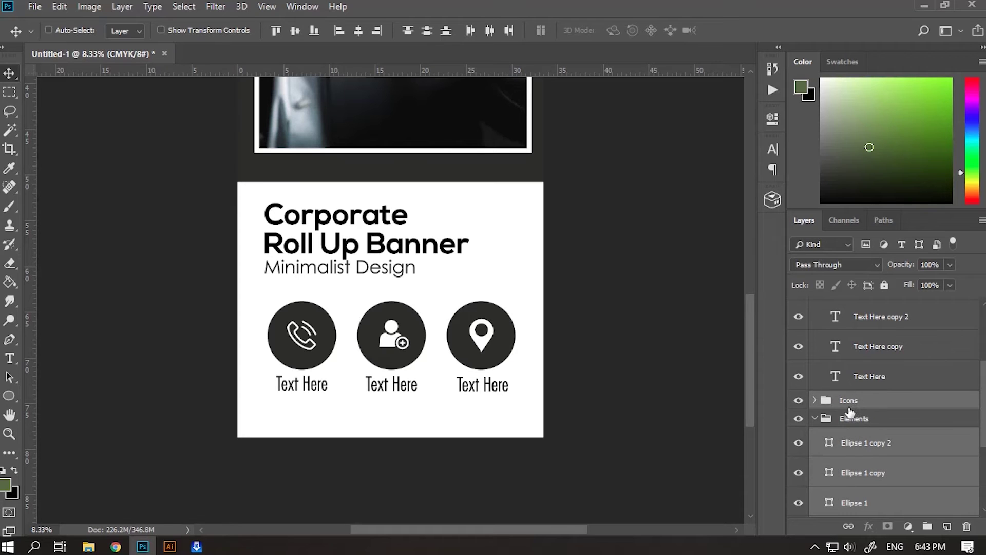
{"action": "left_click", "coordinate": [869, 375], "text": "ctrl"}
{"action": "left_click", "coordinate": [876, 346], "text": "ctrl"}
{"action": "left_click", "coordinate": [876, 316], "text": "ctrl"}
{"action": "left_click_drag", "start_coordinate": [389, 326], "coordinate": [418, 310]}
{"action": "key", "text": "ctrl+z"}
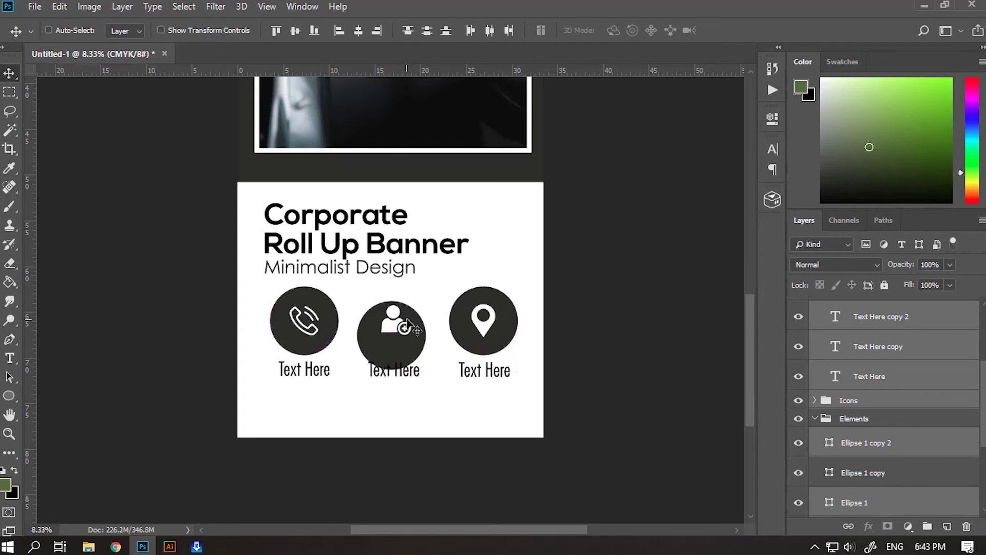
- Move the middle circle up behind the add-user icon, in line with the other two circles
{"action": "left_click", "coordinate": [590, 309], "text": "ctrl"}
{"action": "left_click_drag", "start_coordinate": [417, 347], "coordinate": [415, 332]}
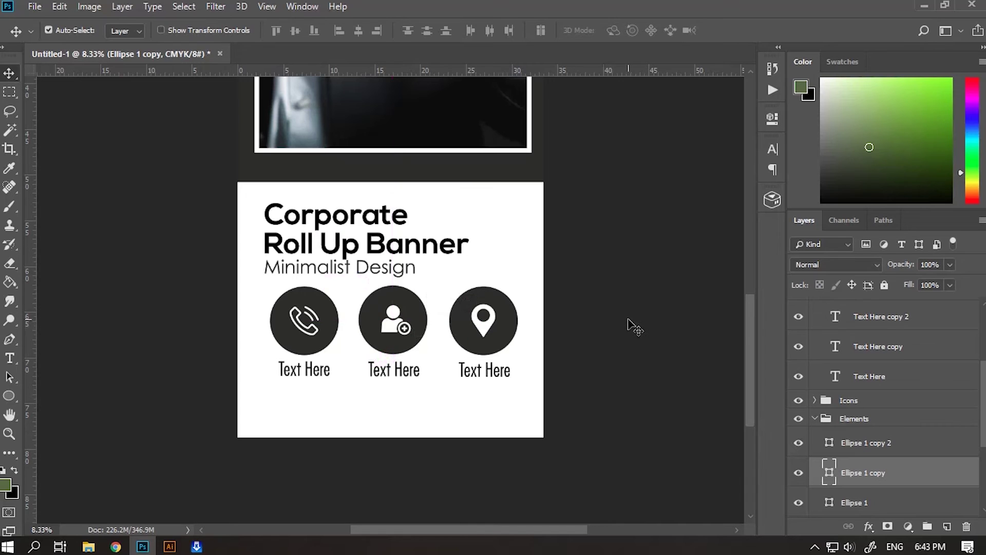
{"action": "left_click", "coordinate": [629, 327]}
- Shift the "Corporate", "Roll Up Banner" and "Minimalist Design" lines slightly upward and tighten the spacing between them
{"action": "scroll", "coordinate": [596, 345], "scroll_direction": "down", "scroll_amount": 1}
{"action": "scroll", "coordinate": [590, 340], "scroll_direction": "down", "scroll_amount": 1}
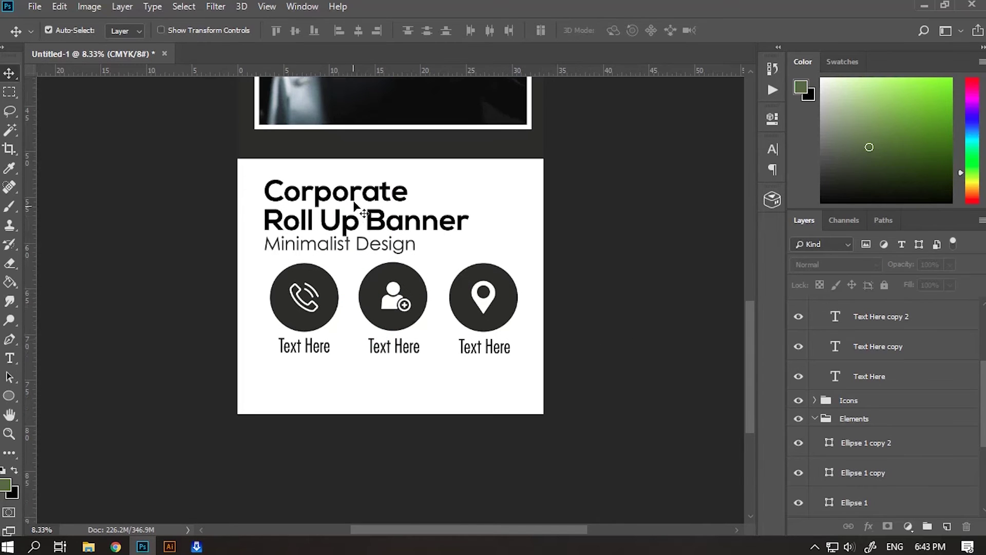
{"action": "left_click_drag", "start_coordinate": [353, 195], "coordinate": [370, 243]}
{"action": "left_click", "coordinate": [362, 226]}
{"action": "left_click", "coordinate": [375, 245]}
{"action": "left_click", "coordinate": [698, 269]}
{"action": "scroll", "coordinate": [712, 264], "scroll_direction": "up", "scroll_amount": 5}
{"action": "scroll", "coordinate": [751, 316], "scroll_direction": "up", "scroll_amount": 7}
- Draw a dark grey rectangle about 5536 by 1116 px in the Elements group, covering the banner's full width along its bottom edge
{"action": "left_click_drag", "start_coordinate": [763, 272], "coordinate": [775, 401]}
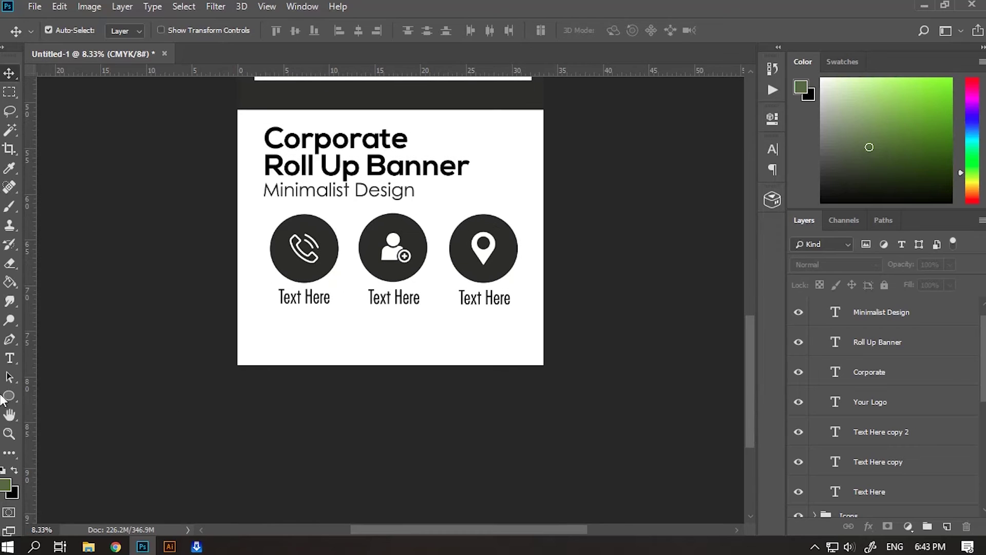
{"action": "scroll", "coordinate": [894, 447], "scroll_direction": "down", "scroll_amount": 5}
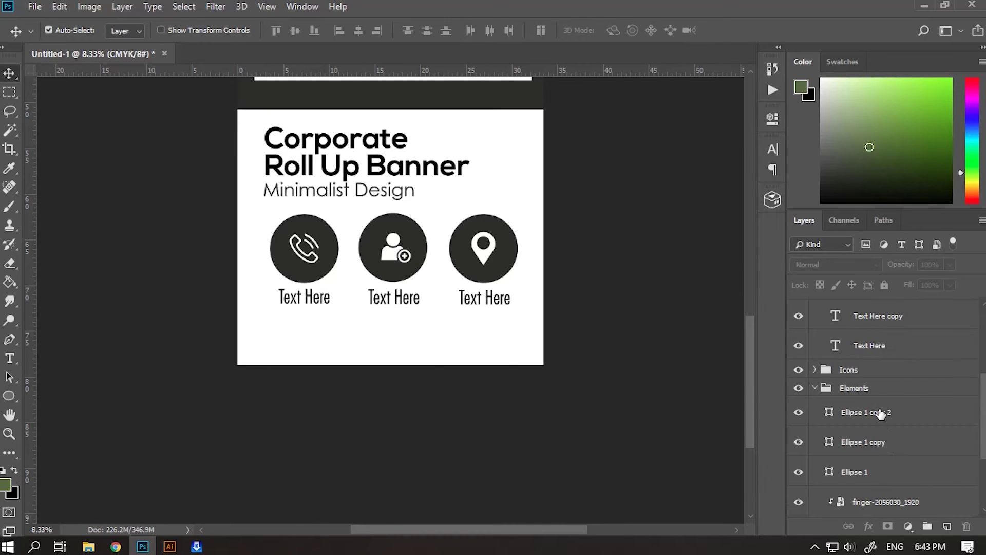
{"action": "left_click", "coordinate": [880, 414]}
{"action": "right_click", "coordinate": [8, 398]}
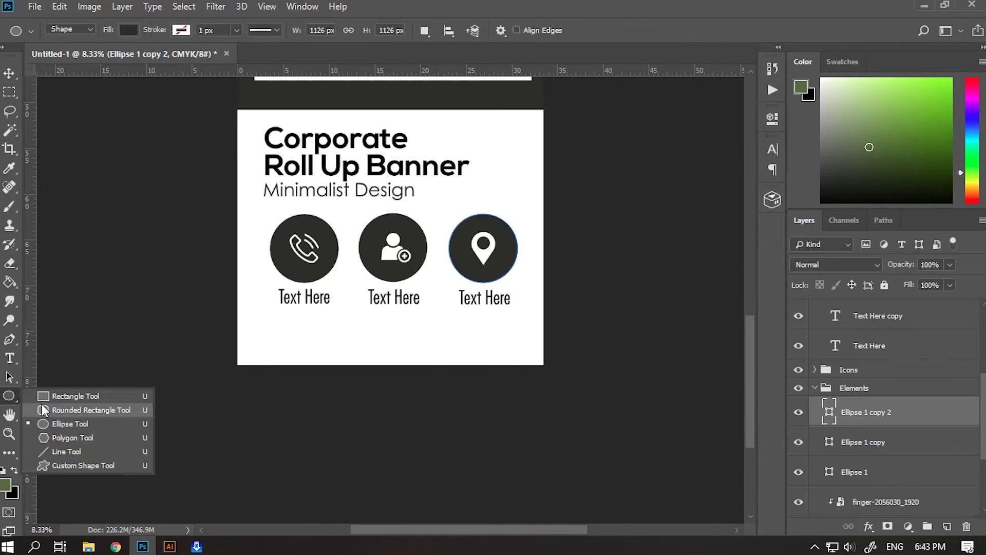
{"action": "left_click", "coordinate": [45, 396]}
{"action": "mouse_move", "coordinate": [222, 328]}
{"action": "left_mouse_down"}
{"action": "mouse_move", "coordinate": [524, 408]}
{"action": "mouse_move", "coordinate": [560, 397]}
{"action": "left_mouse_up"}
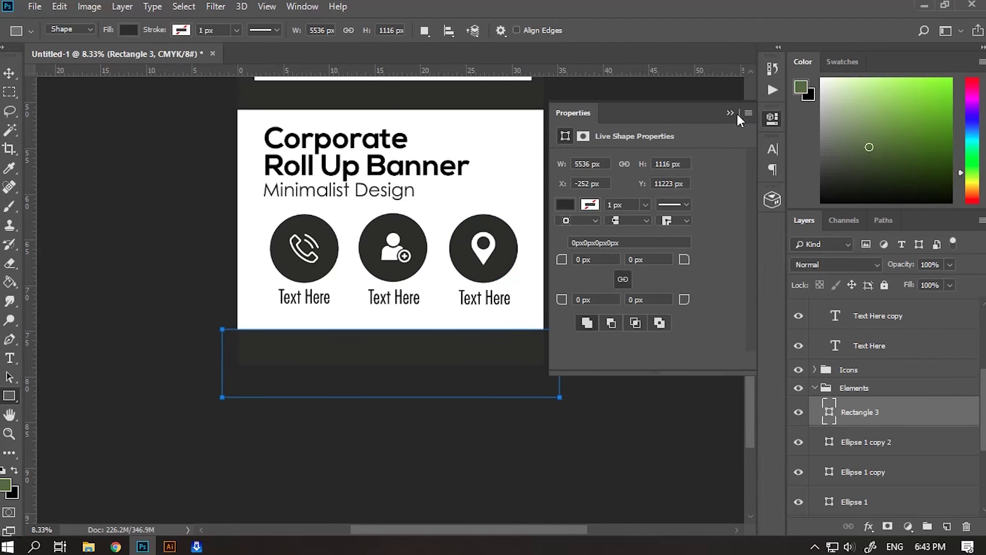
{"action": "left_click", "coordinate": [737, 114]}
{"action": "left_click", "coordinate": [9, 73]}
{"action": "scroll", "coordinate": [455, 370], "scroll_direction": "up", "scroll_amount": 2}
{"action": "scroll", "coordinate": [455, 370], "scroll_direction": "up", "scroll_amount": 2}
{"action": "left_click_drag", "start_coordinate": [747, 402], "coordinate": [734, 291]}
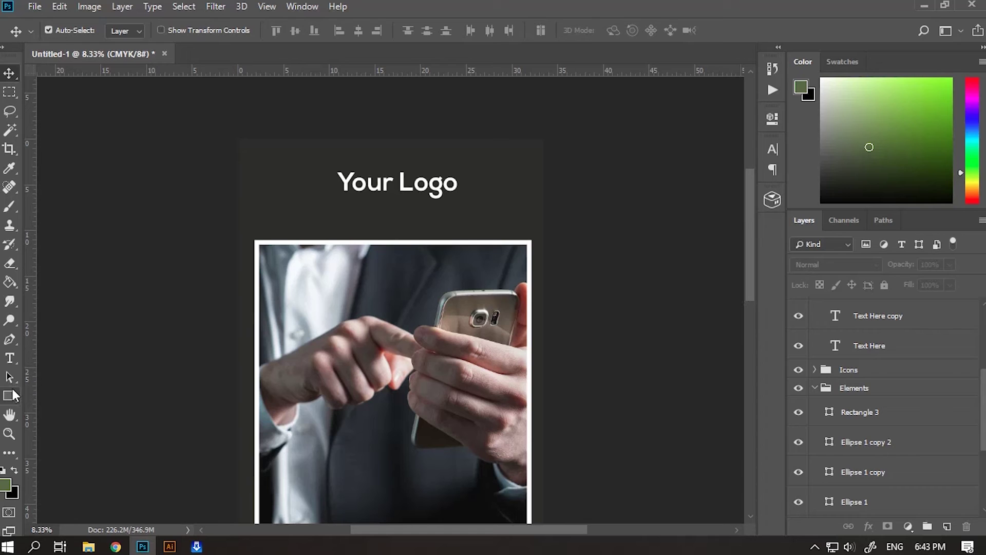
{"action": "left_click", "coordinate": [302, 222]}
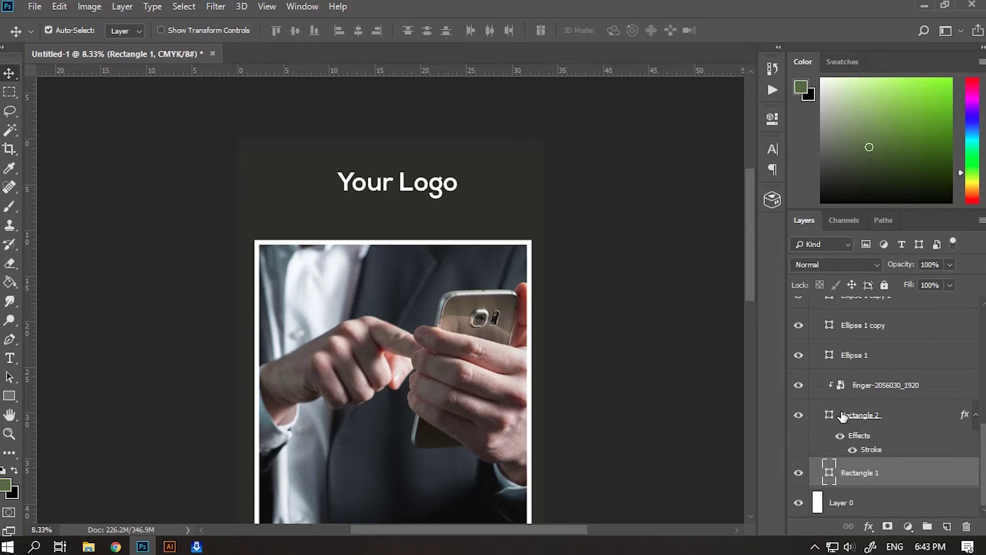
{"action": "left_click", "coordinate": [948, 526]}
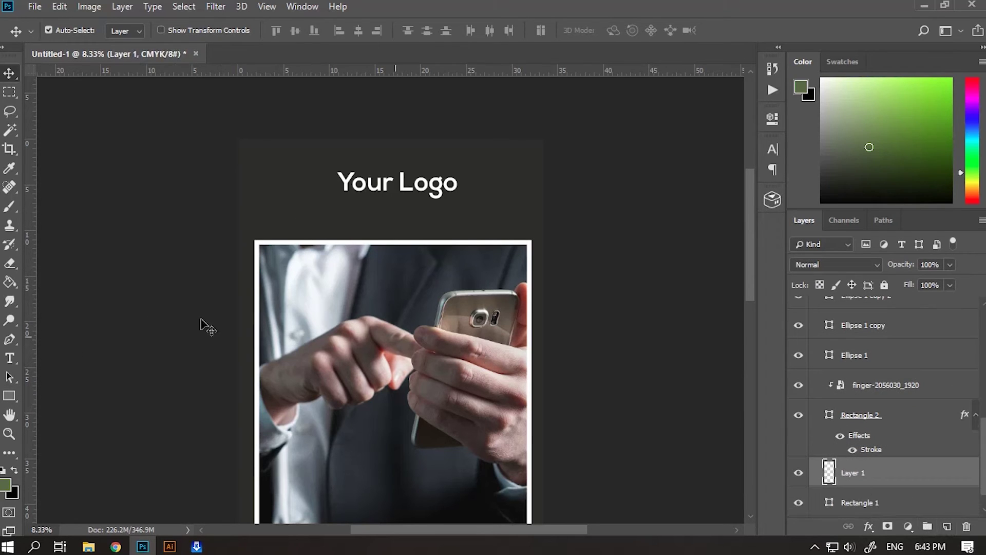
{"action": "key", "text": "ctrl+z"}
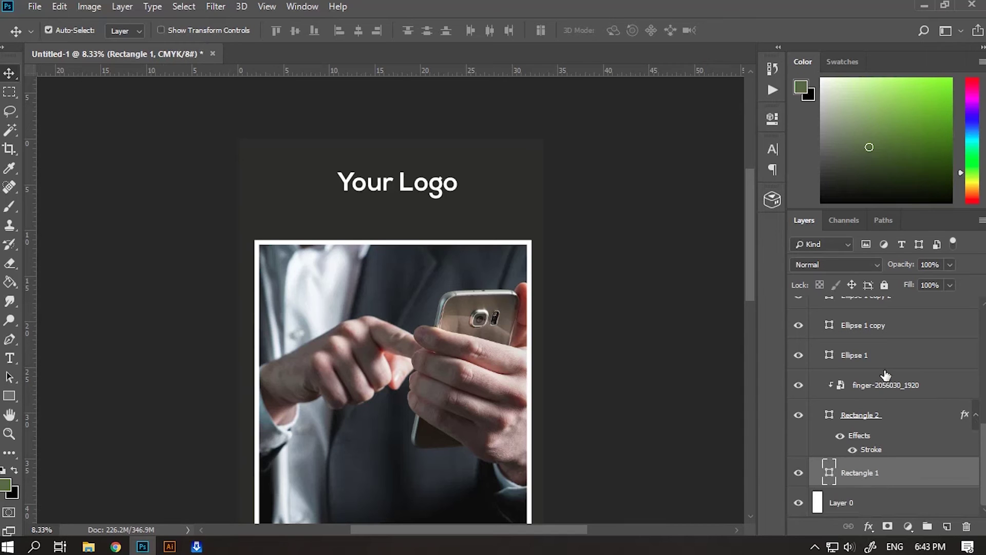
- Add a layer above the phone photo and draw a rectangle about 2242 by 2423 px on it behind "Your Logo"
{"action": "left_click", "coordinate": [892, 386]}
{"action": "left_click", "coordinate": [947, 526]}
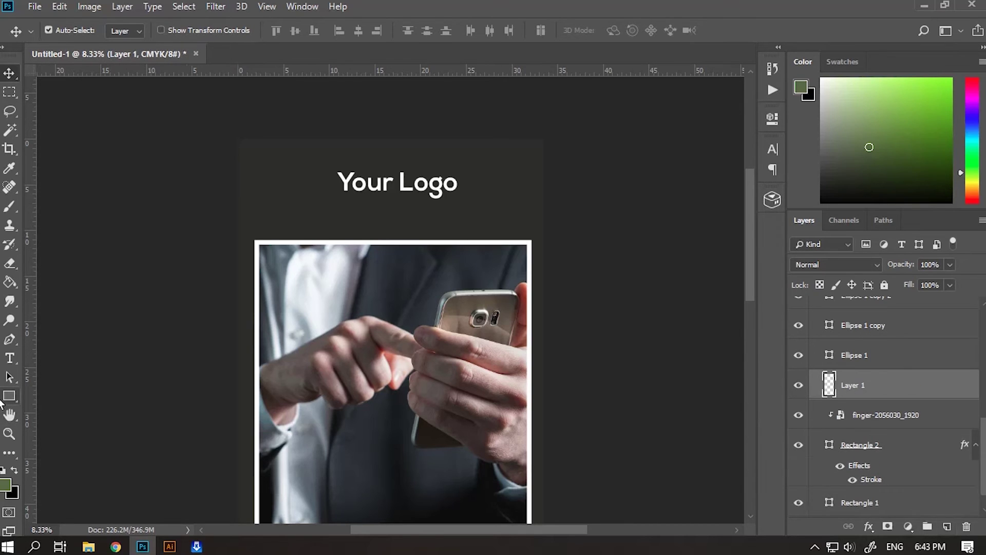
{"action": "left_click", "coordinate": [9, 396]}
{"action": "mouse_move", "coordinate": [329, 127]}
{"action": "left_mouse_down"}
{"action": "mouse_move", "coordinate": [363, 271]}
{"action": "mouse_move", "coordinate": [466, 274]}
{"action": "left_mouse_up"}
{"action": "left_click", "coordinate": [731, 114]}
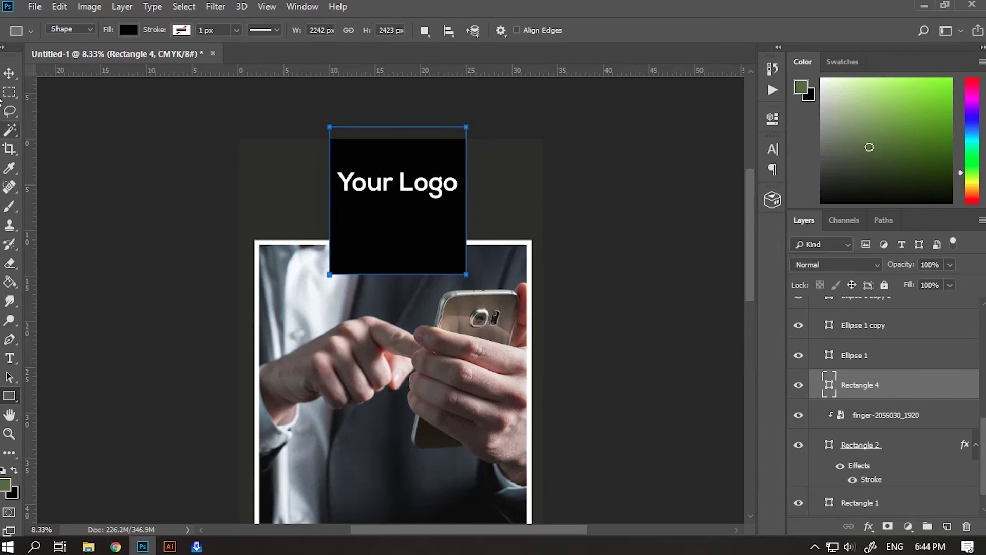
{"action": "left_click", "coordinate": [108, 206]}
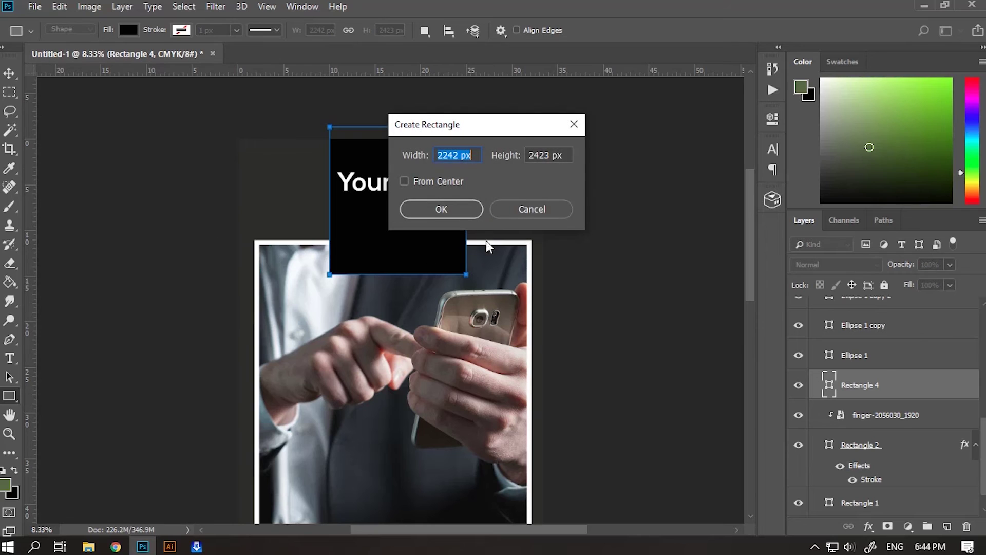
{"action": "left_click", "coordinate": [519, 207]}
{"action": "left_click", "coordinate": [9, 73]}
{"action": "left_click", "coordinate": [149, 232]}
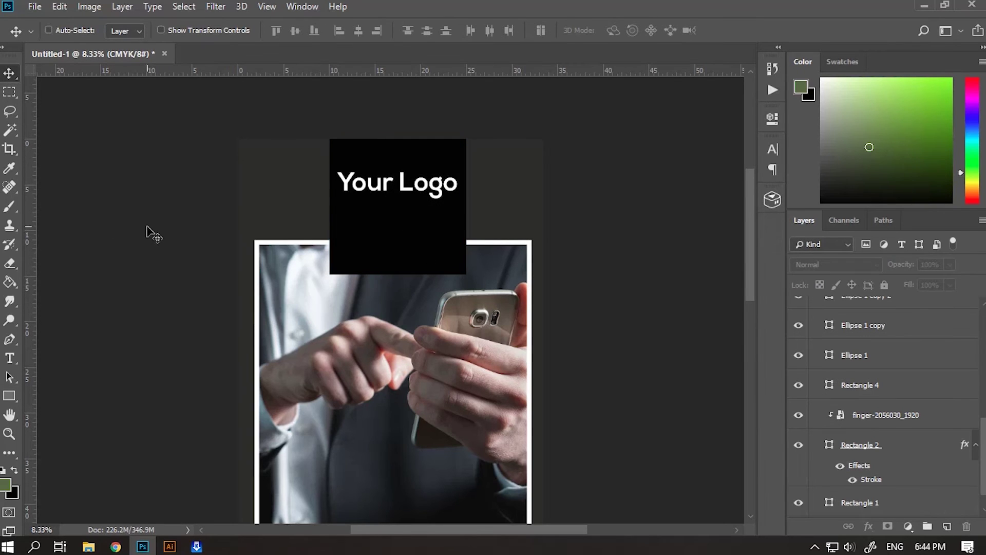
- Change the logo rectangle's fill to white (ffffff) by sampling the white lower panel
{"action": "key", "text": "ctrl+minus"}
{"action": "key", "text": "ctrl+minus"}
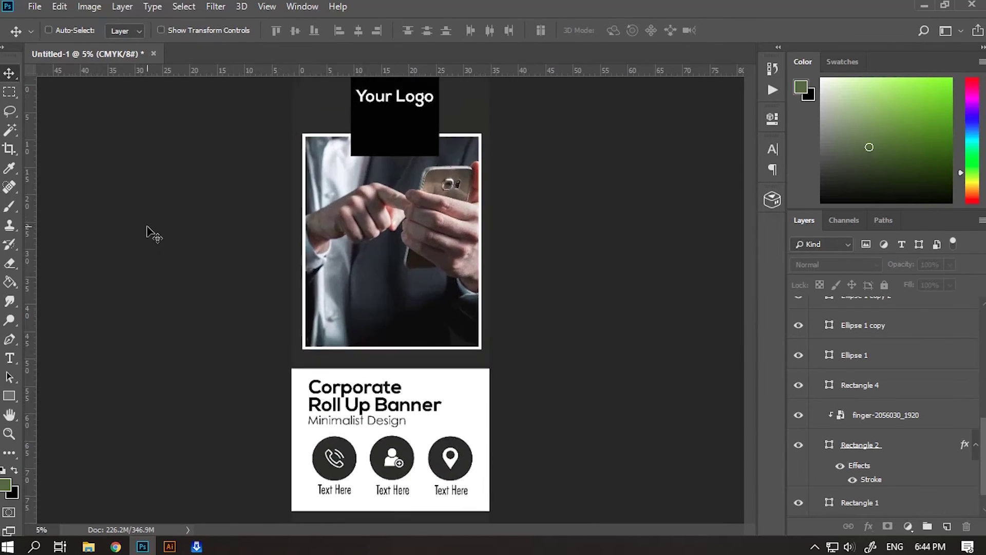
{"action": "key", "text": "ctrl+plus"}
{"action": "left_click", "coordinate": [403, 209], "text": "ctrl"}
{"action": "left_click_drag", "start_coordinate": [402, 209], "coordinate": [400, 210]}
{"action": "key", "text": "ctrl+z"}
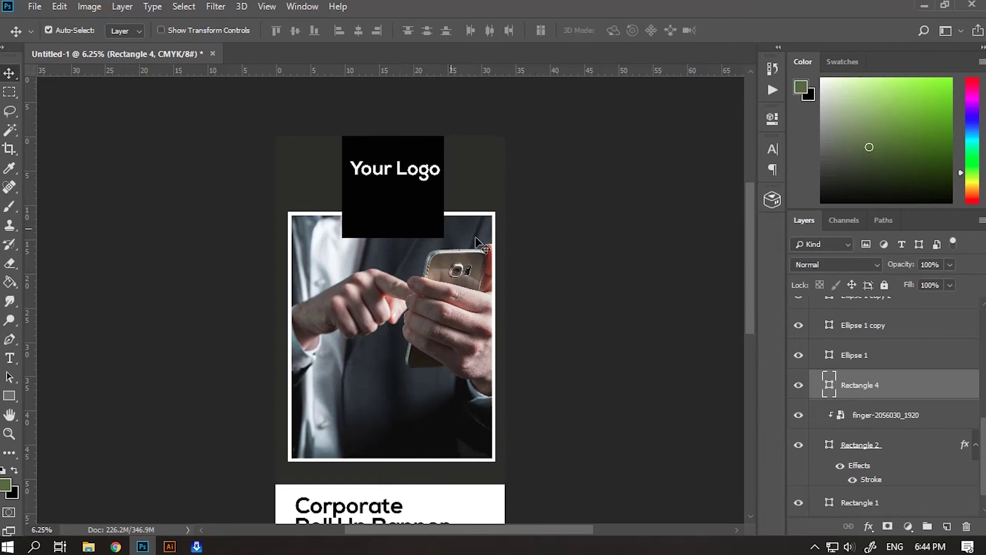
{"action": "double_click", "coordinate": [828, 386]}
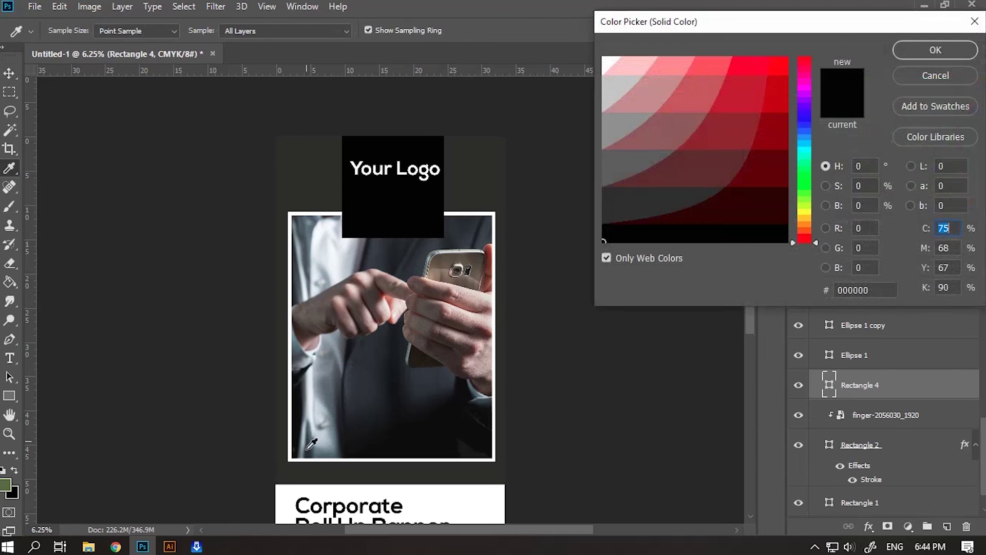
{"action": "left_click", "coordinate": [286, 494]}
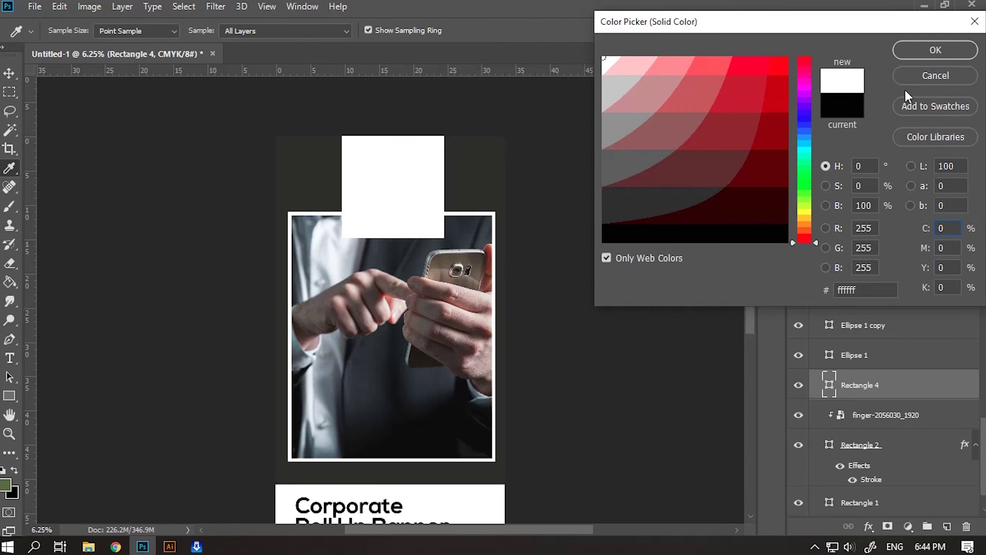
{"action": "left_click", "coordinate": [932, 52]}
- Colour the "Your Logo" text black (000000)
{"action": "left_click", "coordinate": [10, 358]}
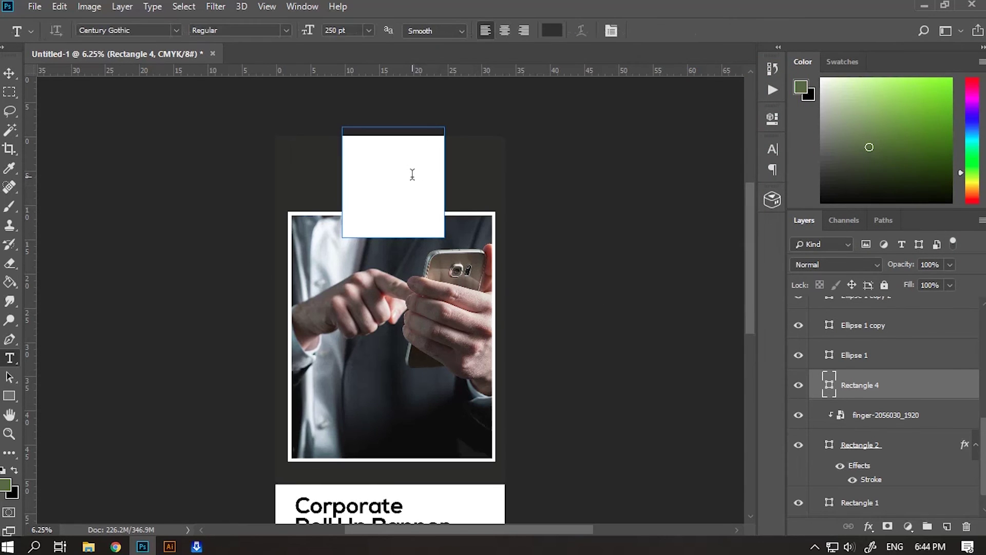
{"action": "left_click", "coordinate": [412, 172]}
{"action": "key", "text": "ctrl+a"}
{"action": "left_click", "coordinate": [552, 29]}
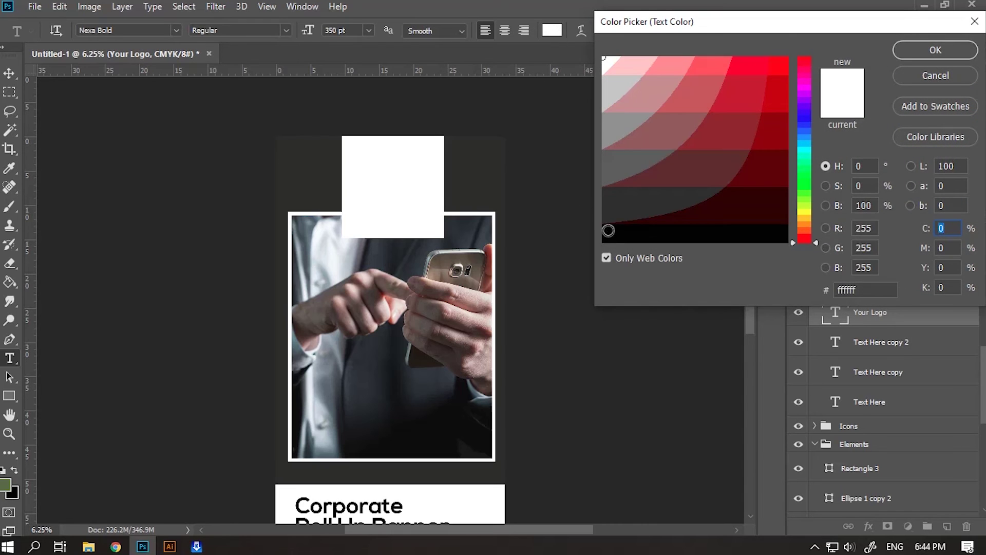
{"action": "left_click", "coordinate": [608, 231]}
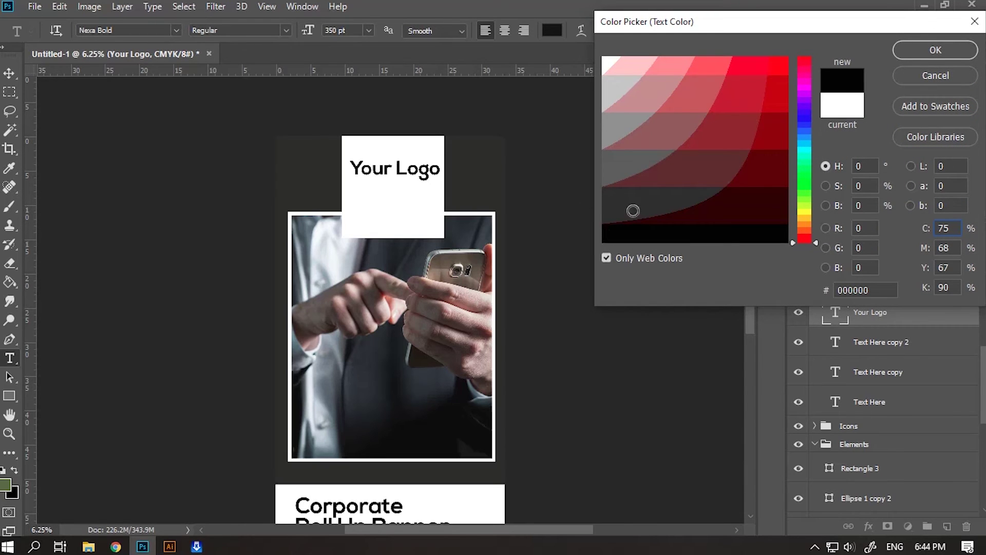
{"action": "left_click", "coordinate": [936, 50]}
- Move the "Your Logo" text down towards the middle of the white rectangle and check the banner from top to bottom
{"action": "left_click", "coordinate": [9, 73]}
{"action": "left_click_drag", "start_coordinate": [398, 165], "coordinate": [398, 180]}
{"action": "left_click", "coordinate": [575, 278]}
{"action": "scroll", "coordinate": [545, 370], "scroll_direction": "down", "scroll_amount": 5}
{"action": "scroll", "coordinate": [548, 379], "scroll_direction": "up", "scroll_amount": 3}
{"action": "scroll", "coordinate": [545, 380], "scroll_direction": "up", "scroll_amount": 2}
{"action": "scroll", "coordinate": [553, 383], "scroll_direction": "down", "scroll_amount": 5}
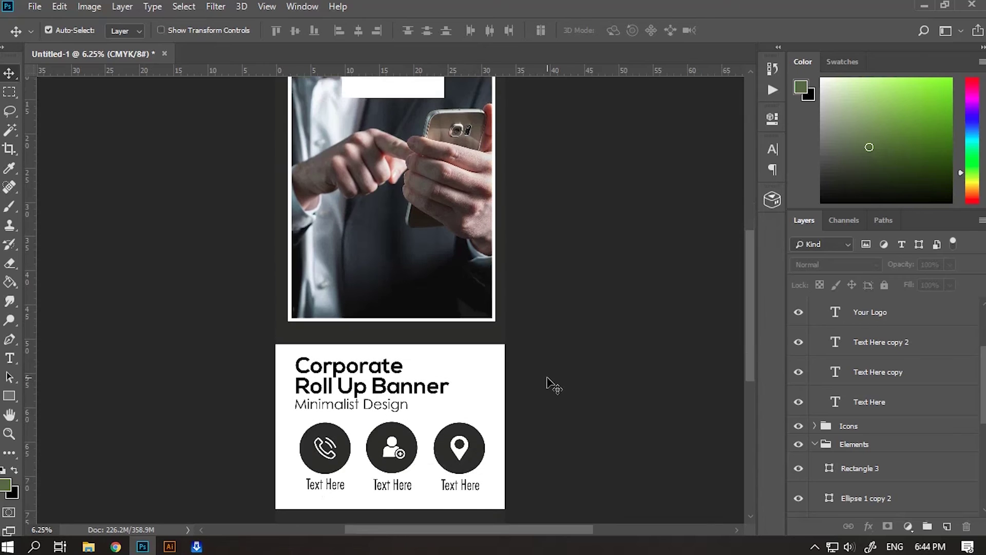
{"action": "scroll", "coordinate": [552, 384], "scroll_direction": "up", "scroll_amount": 6}
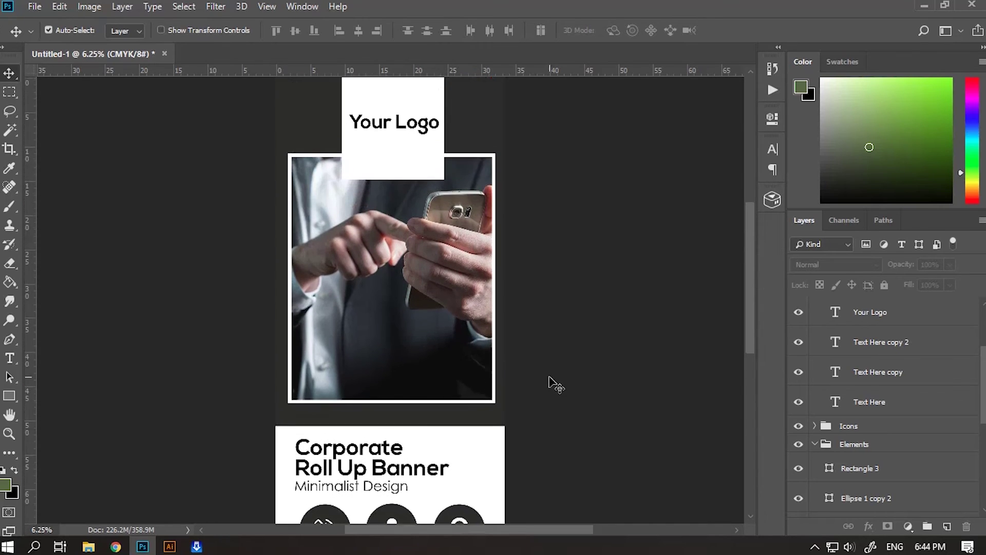
- Change the fill of the large panel behind the photo to black (000000)
{"action": "left_click", "coordinate": [300, 164]}
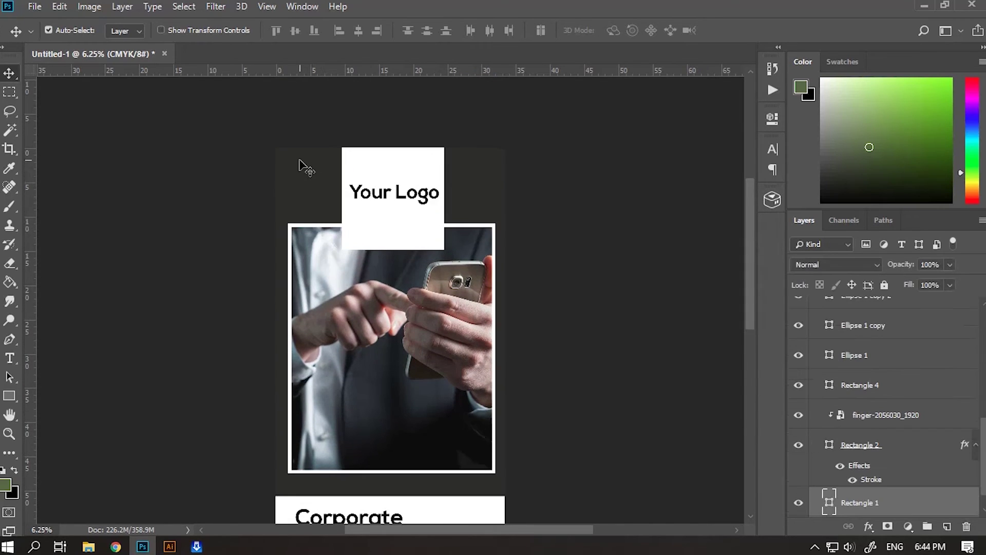
{"action": "double_click", "coordinate": [829, 504]}
{"action": "left_click", "coordinate": [611, 232]}
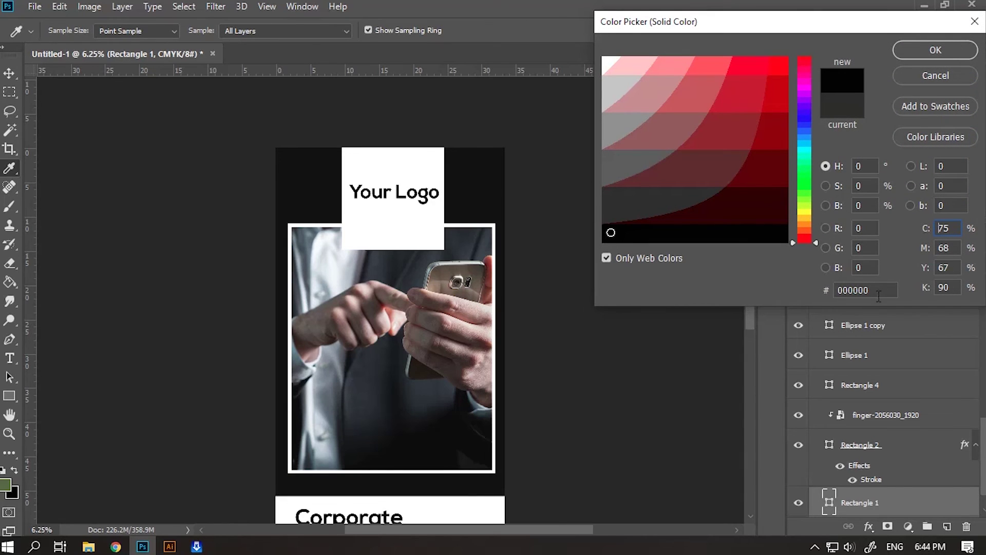
{"action": "left_click", "coordinate": [935, 53]}
- Fill the strip along the banner's bottom edge with the black (000000) sampled from the upper panel
{"action": "scroll", "coordinate": [560, 333], "scroll_direction": "down", "scroll_amount": 6}
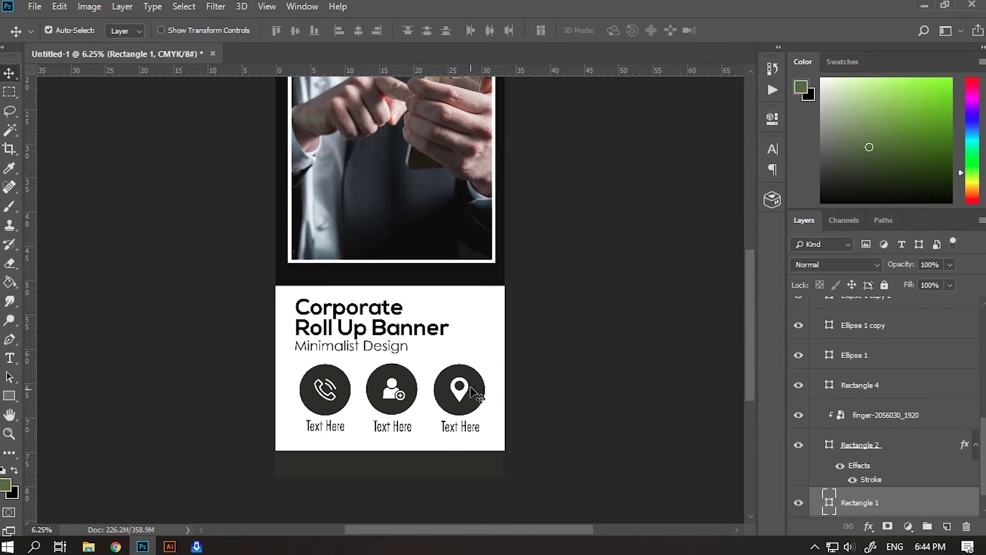
{"action": "left_click", "coordinate": [468, 462]}
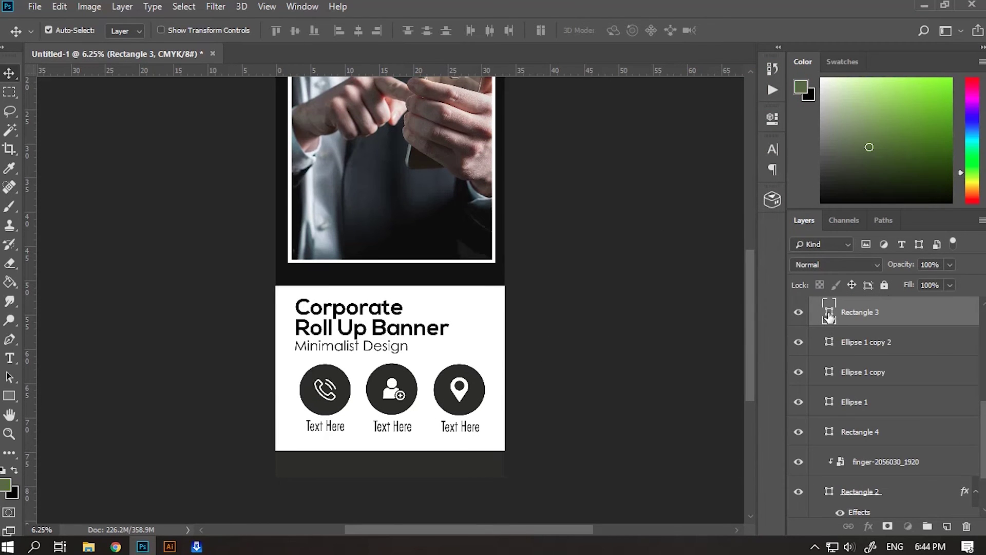
{"action": "double_click", "coordinate": [829, 314]}
{"action": "left_click", "coordinate": [457, 274]}
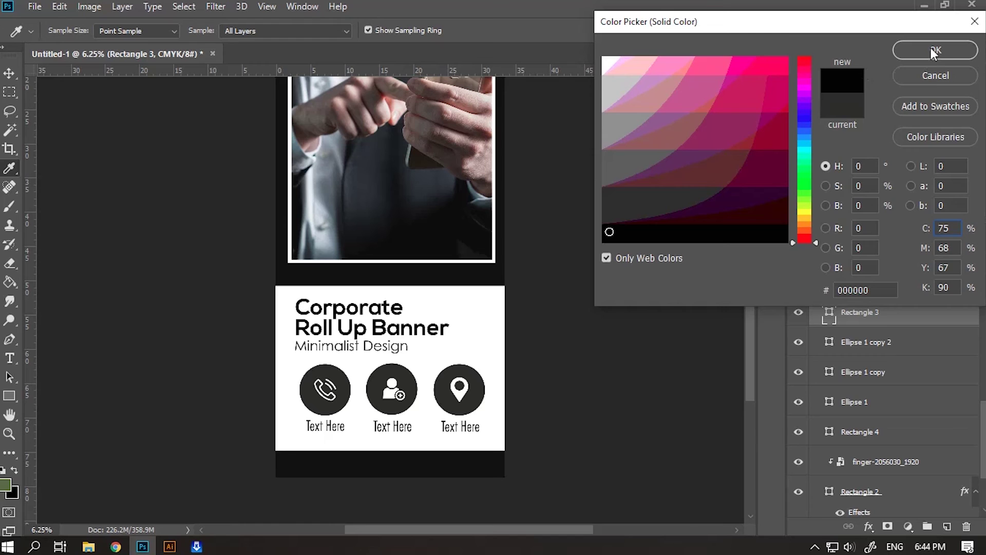
{"action": "left_click", "coordinate": [933, 51]}
- Recolour the location pin circle with the black (000000) sampled from the upper panel
{"action": "scroll", "coordinate": [565, 283], "scroll_direction": "down", "scroll_amount": 2}
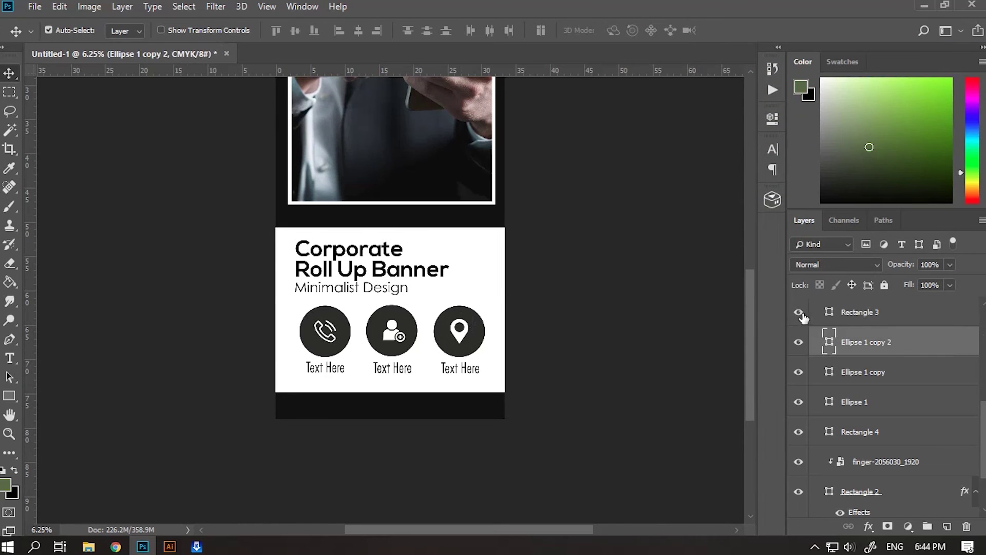
{"action": "double_click", "coordinate": [829, 341]}
{"action": "left_click", "coordinate": [460, 214]}
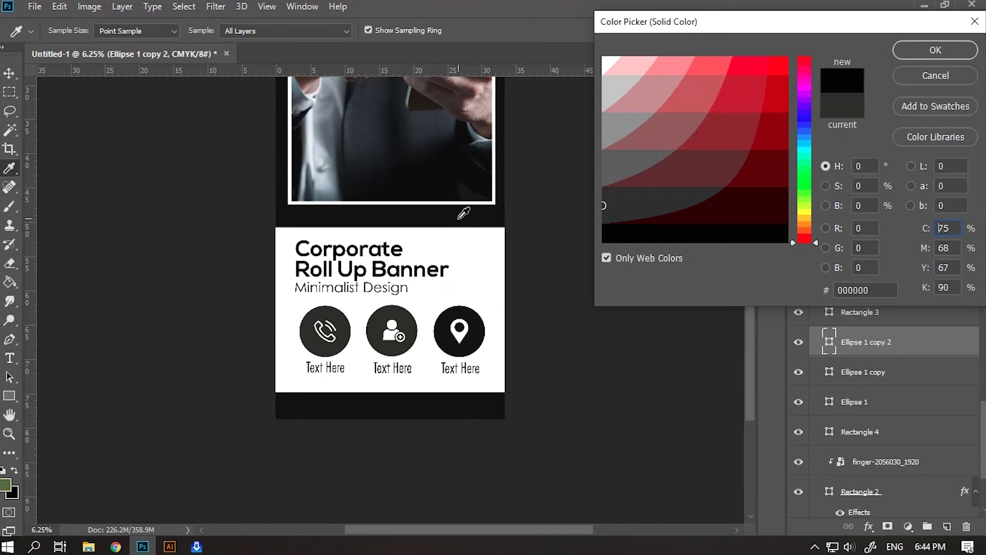
{"action": "left_click", "coordinate": [911, 52]}
{"action": "left_click", "coordinate": [535, 257]}
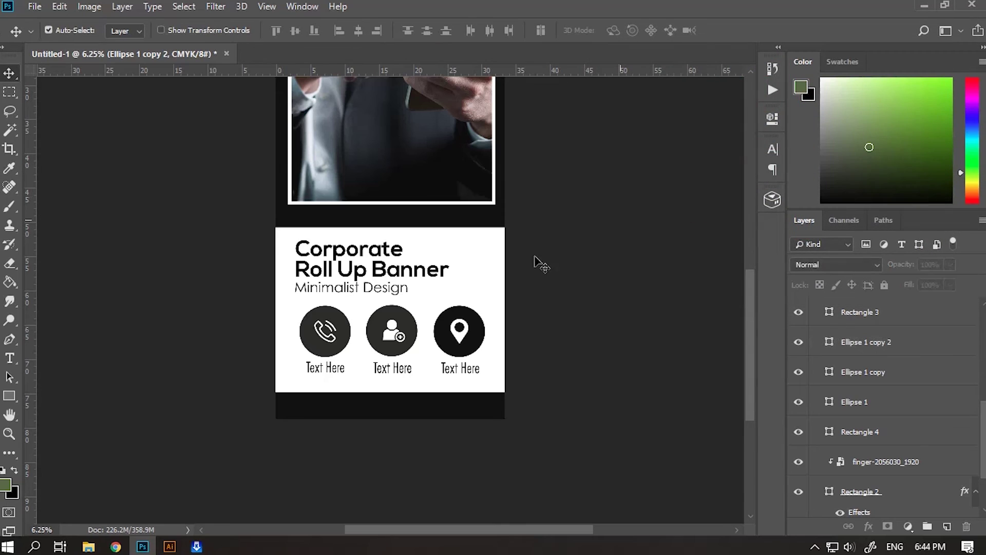
- Recolour the circle behind the person icon with the black sampled from the upper panel
{"action": "left_click", "coordinate": [401, 315]}
{"action": "double_click", "coordinate": [829, 375]}
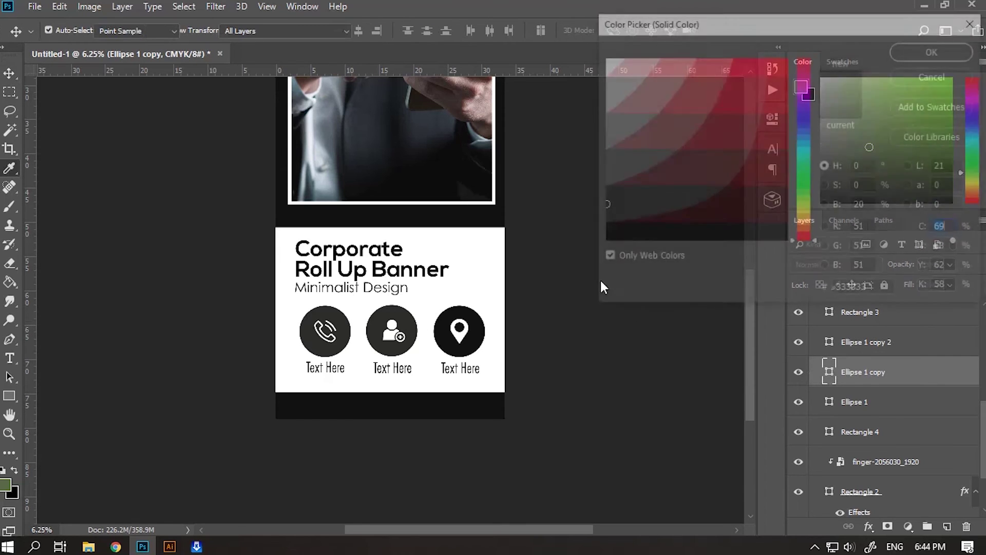
{"action": "left_click", "coordinate": [462, 212]}
{"action": "left_click", "coordinate": [918, 58]}
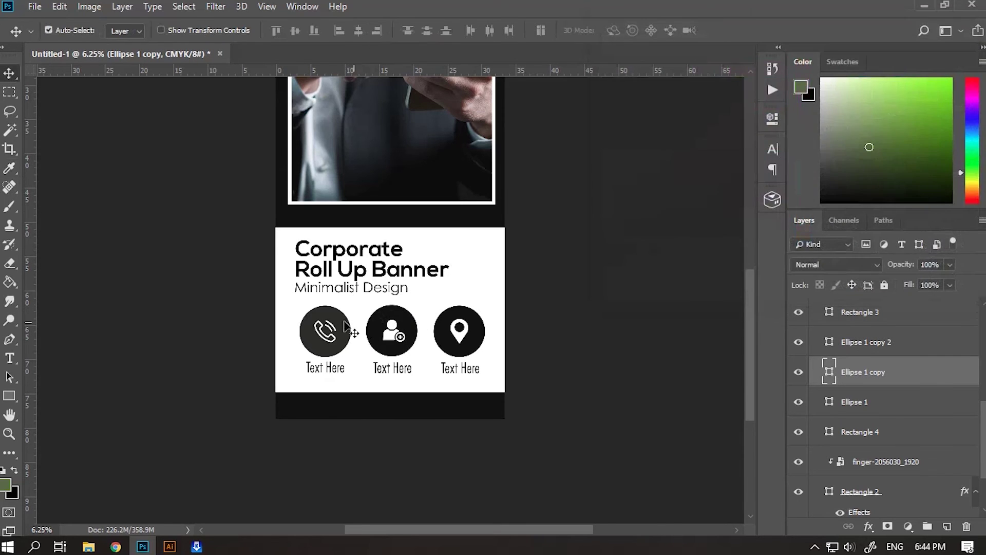
- Recolour the circle behind the phone icon with the black sampled from the upper panel
{"action": "left_click", "coordinate": [343, 328]}
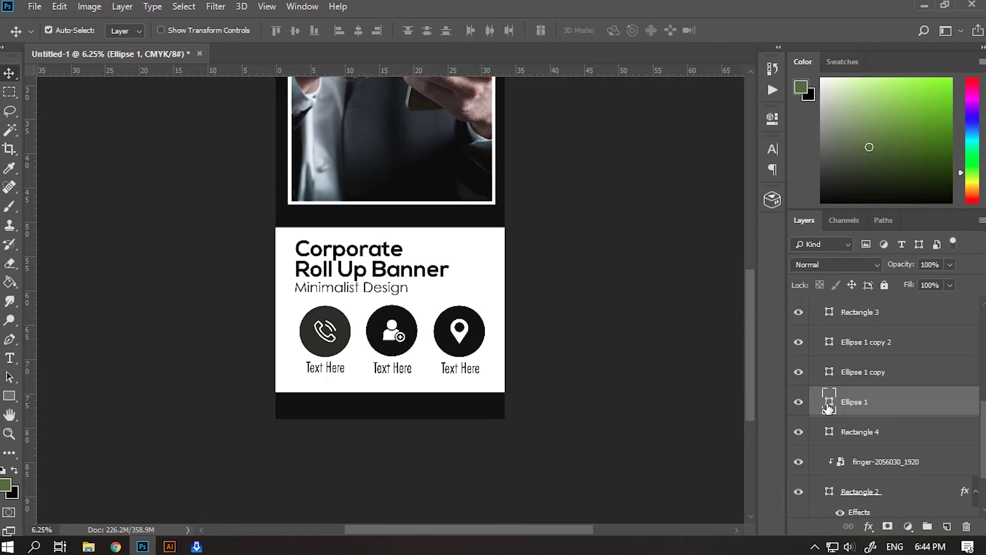
{"action": "double_click", "coordinate": [828, 402]}
{"action": "left_click", "coordinate": [476, 212]}
{"action": "left_click", "coordinate": [916, 54]}
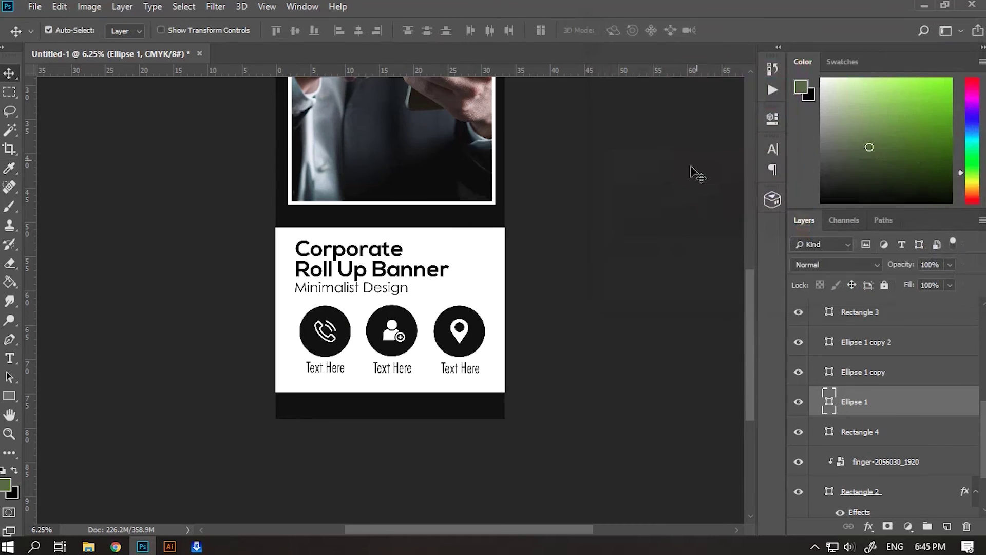
- Duplicate the phone icon's black circle and fill the copy with white (ffffff)
{"action": "scroll", "coordinate": [671, 220], "scroll_direction": "up", "scroll_amount": 1}
{"action": "scroll", "coordinate": [689, 242], "scroll_direction": "down", "scroll_amount": 2}
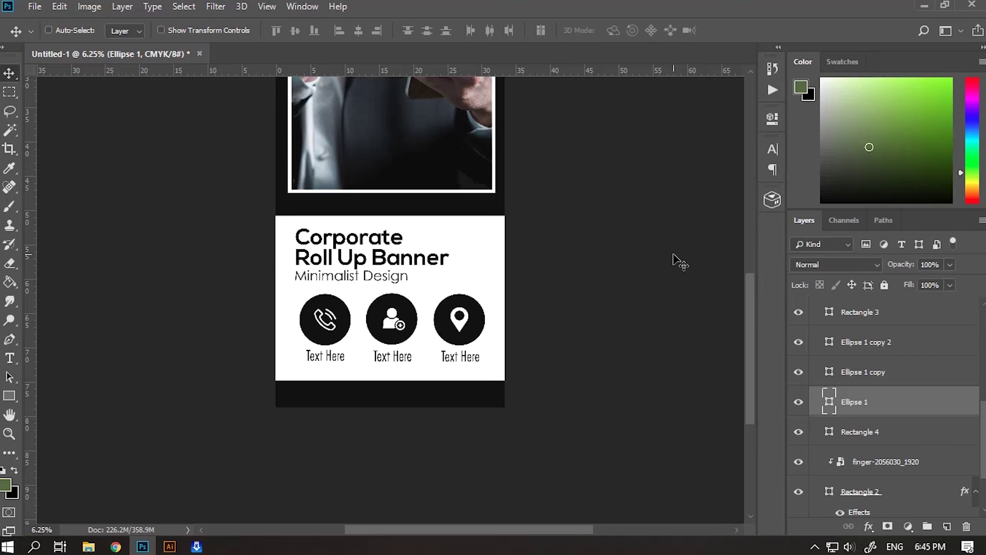
{"action": "key", "text": "ctrl+plus"}
{"action": "scroll", "coordinate": [324, 288], "scroll_direction": "down", "scroll_amount": 1}
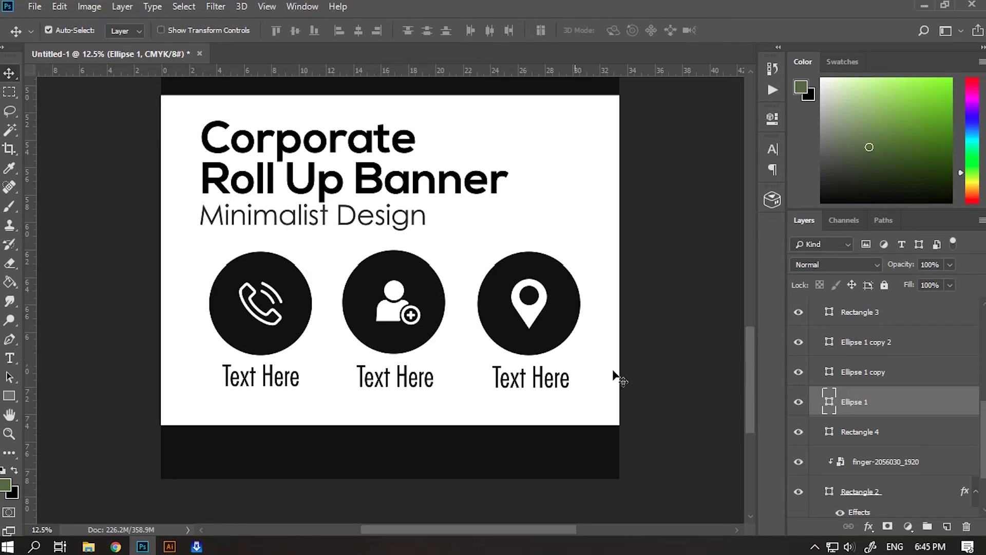
{"action": "left_click_drag", "start_coordinate": [923, 411], "coordinate": [947, 524]}
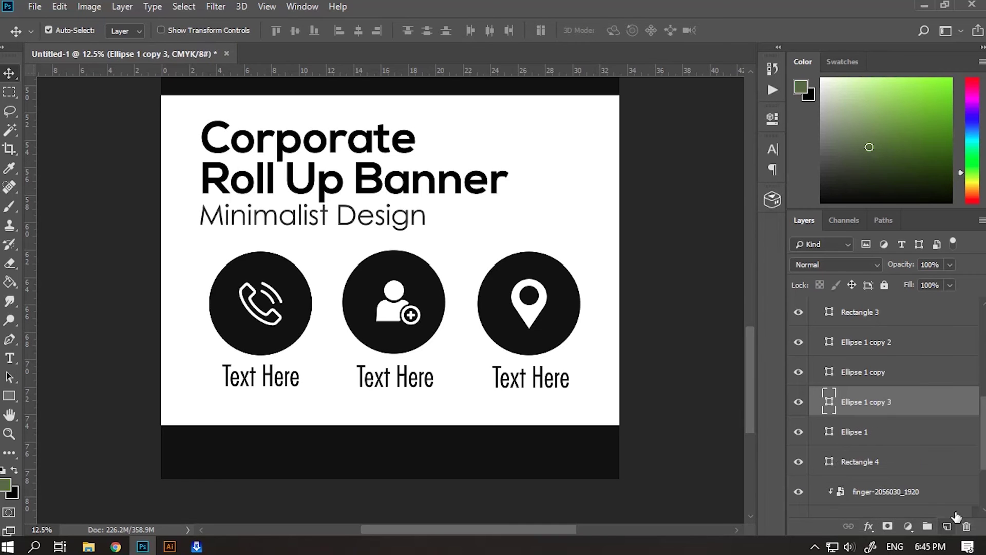
{"action": "double_click", "coordinate": [829, 403]}
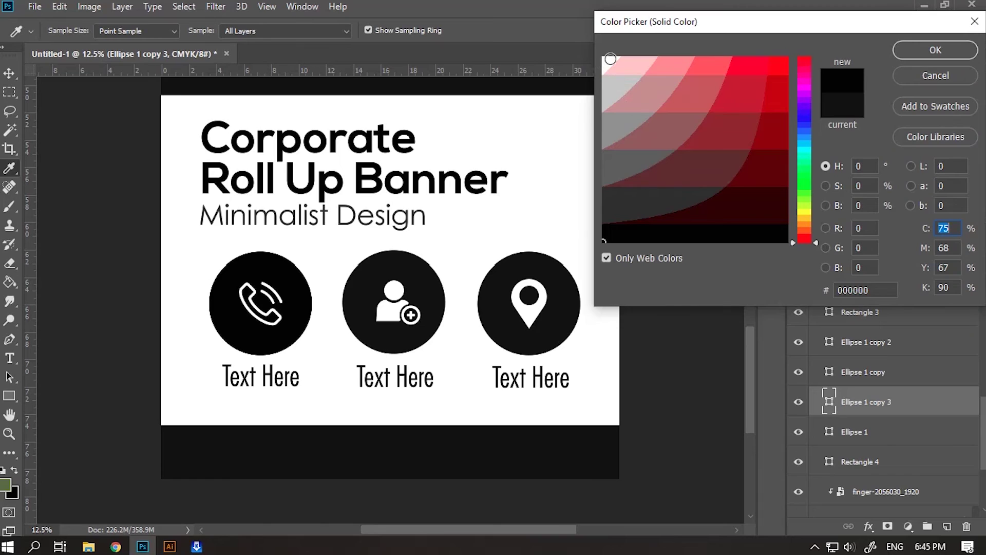
{"action": "left_click", "coordinate": [616, 132]}
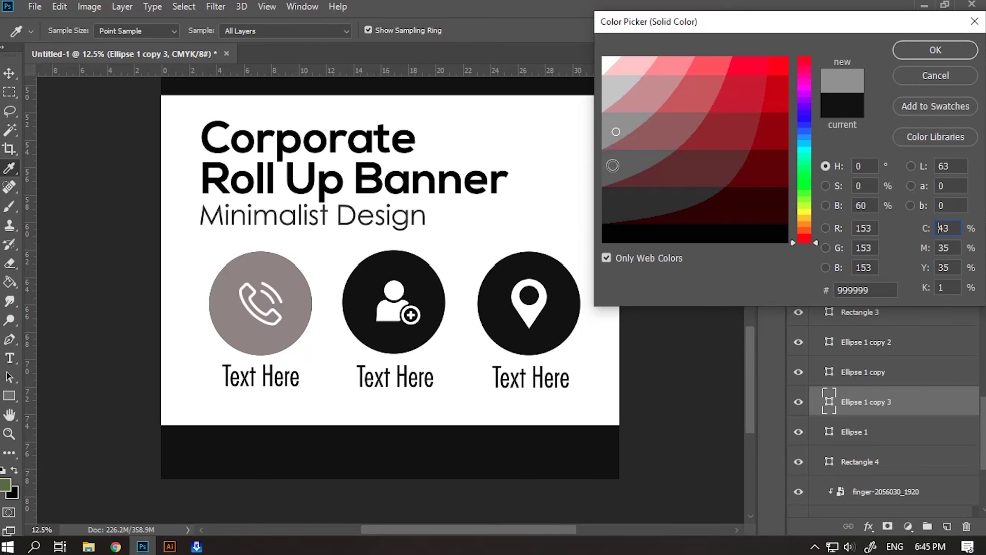
{"action": "left_click", "coordinate": [612, 166]}
{"action": "left_click", "coordinate": [605, 61]}
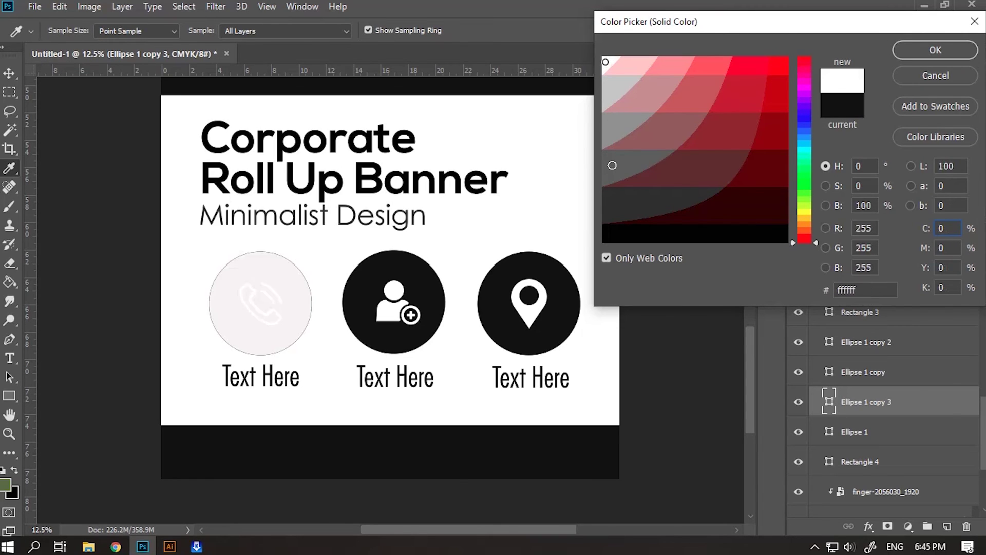
{"action": "left_click", "coordinate": [903, 51]}
- Scale the white circle copy to 86.86% about its centre, leaving a black ring around the phone icon
{"action": "left_click", "coordinate": [161, 31]}
{"action": "left_click_drag", "start_coordinate": [207, 251], "coordinate": [222, 265]}
{"action": "left_click_drag", "start_coordinate": [284, 294], "coordinate": [278, 286]}
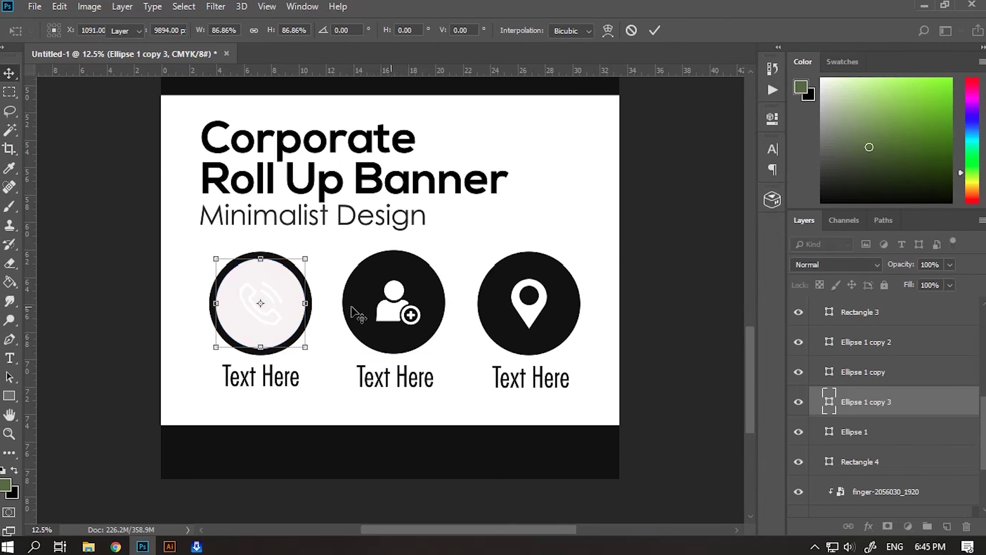
{"action": "key", "text": "Return"}
- Change the phone icon's Color Overlay to the black (000000) sampled from the person icon's circle
{"action": "left_click", "coordinate": [276, 306]}
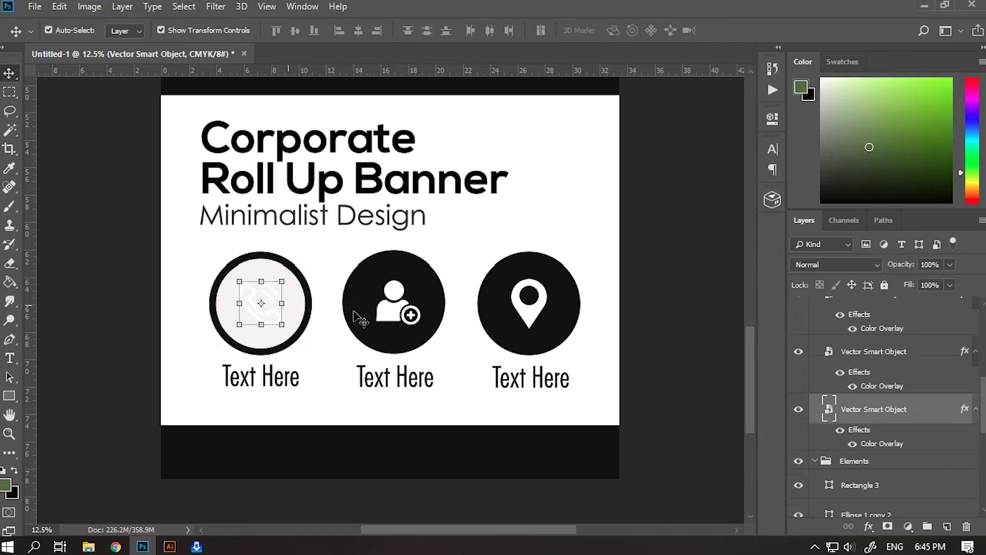
{"action": "double_click", "coordinate": [930, 415]}
{"action": "left_click", "coordinate": [446, 220]}
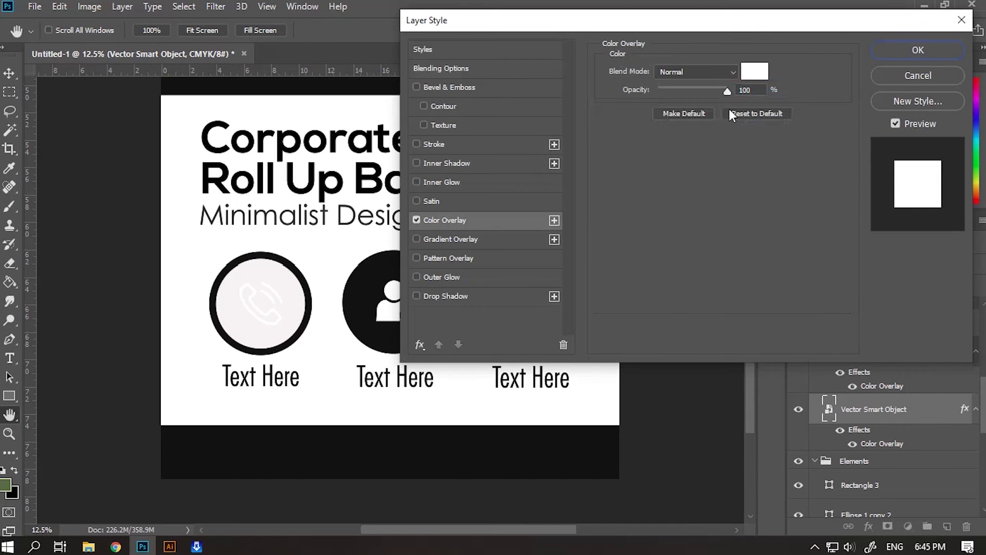
{"action": "left_click", "coordinate": [755, 73]}
{"action": "left_click", "coordinate": [354, 291]}
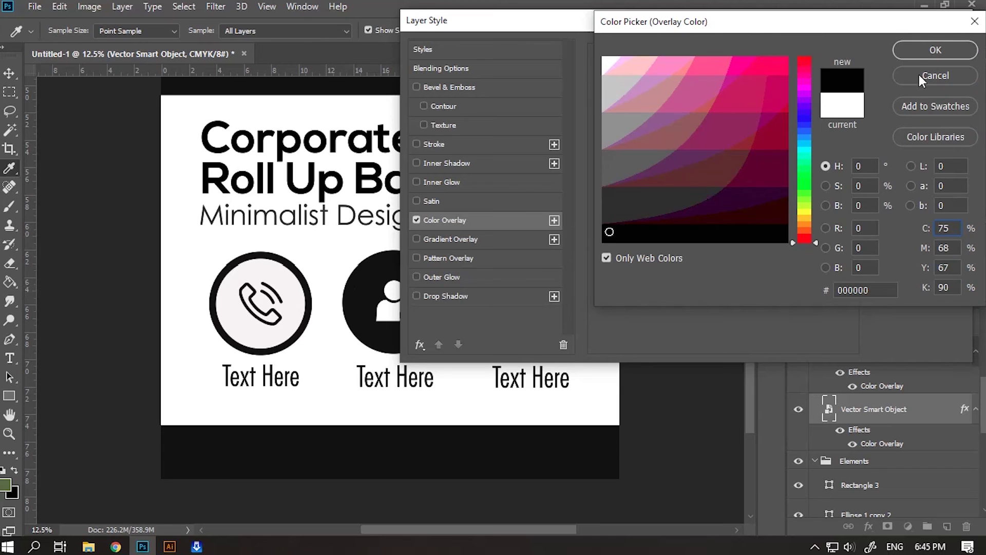
{"action": "left_click", "coordinate": [931, 50]}
{"action": "left_click", "coordinate": [910, 54]}
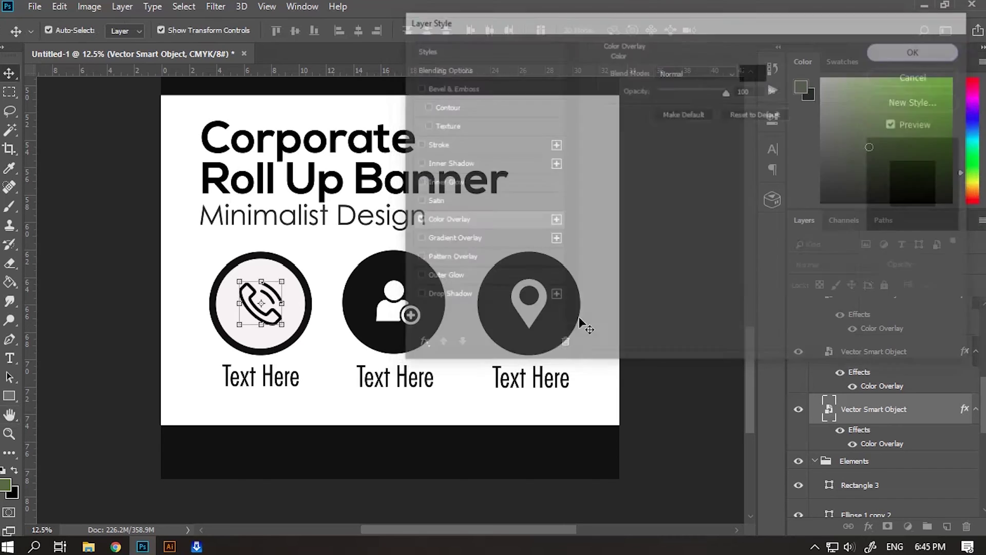
- Change the person icon's Color Overlay to the black sampled from its own circle
{"action": "left_click_drag", "start_coordinate": [424, 530], "coordinate": [434, 533]}
{"action": "left_click", "coordinate": [665, 310]}
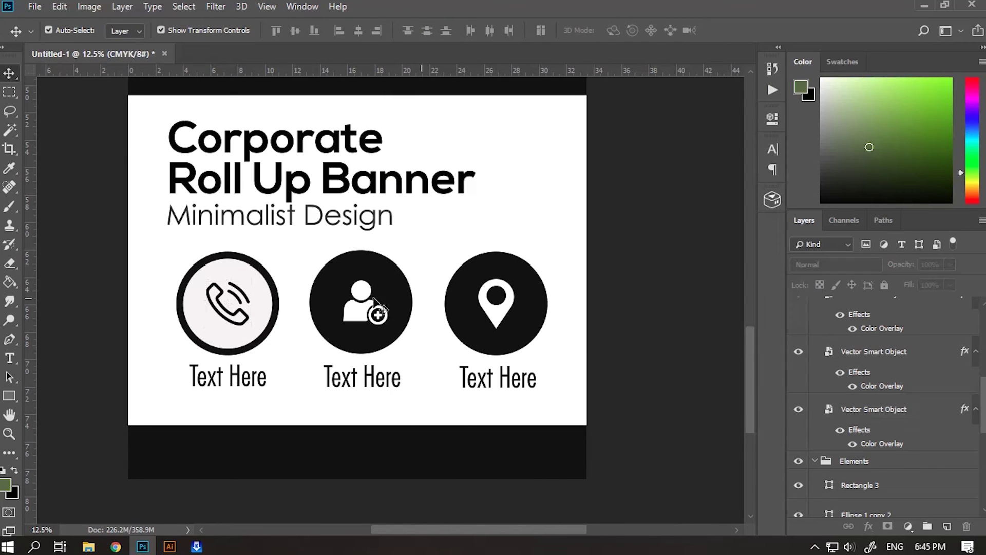
{"action": "left_click", "coordinate": [847, 355]}
{"action": "double_click", "coordinate": [928, 352]}
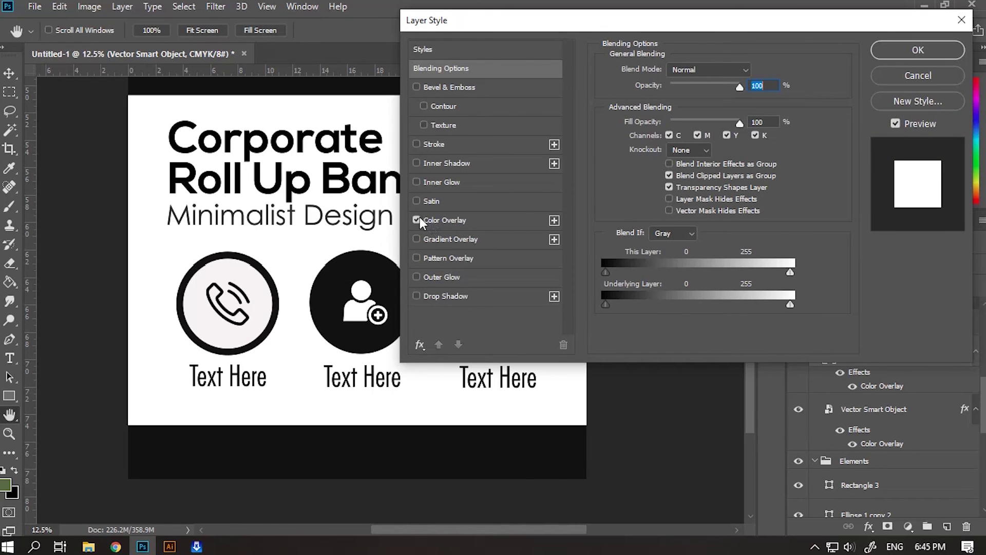
{"action": "left_click", "coordinate": [445, 220]}
{"action": "left_click", "coordinate": [756, 74]}
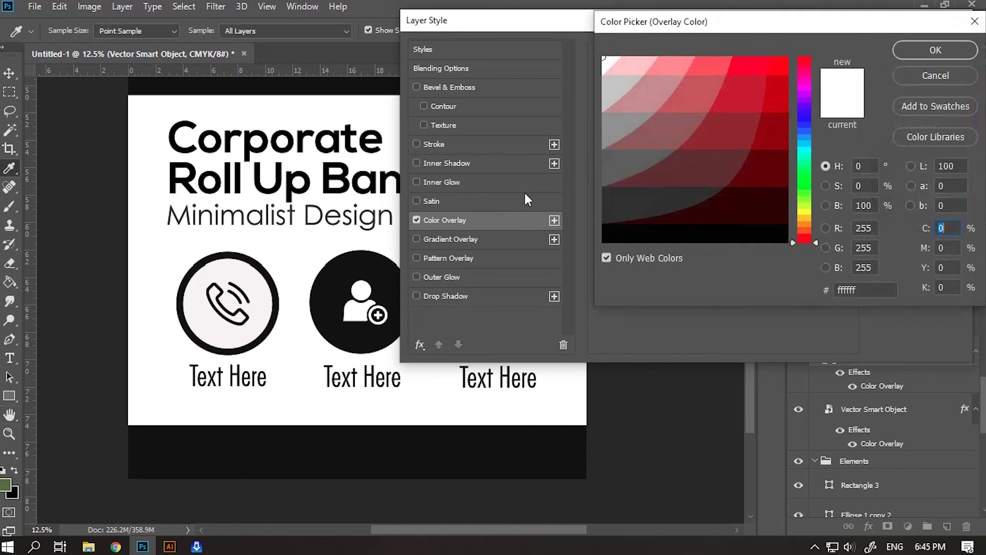
{"action": "left_click", "coordinate": [366, 262]}
{"action": "left_click", "coordinate": [935, 50]}
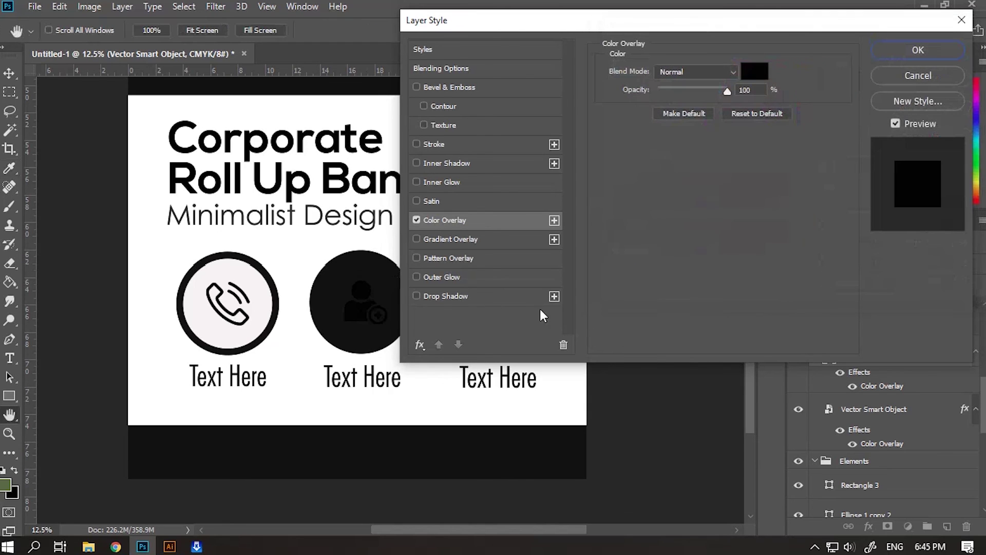
{"action": "left_click", "coordinate": [918, 50]}
- Change the location pin icon's Color Overlay to the black sampled from the person icon area
{"action": "left_click", "coordinate": [869, 324]}
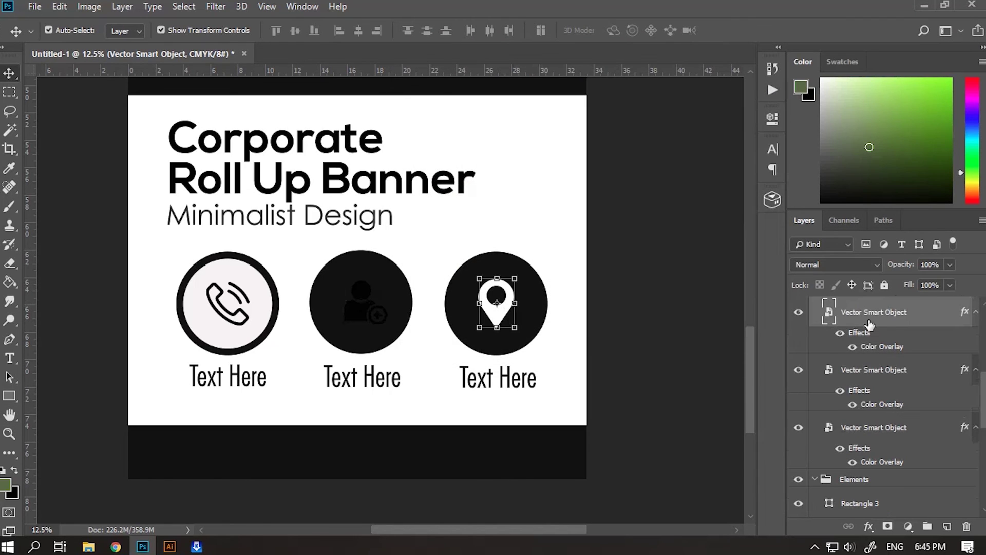
{"action": "double_click", "coordinate": [903, 306]}
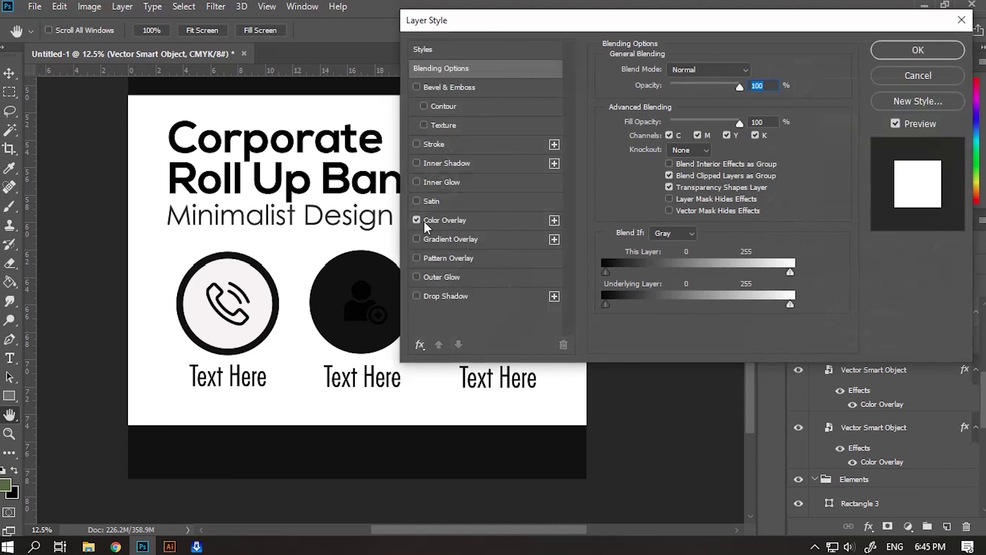
{"action": "left_click", "coordinate": [446, 221]}
{"action": "left_click", "coordinate": [763, 74]}
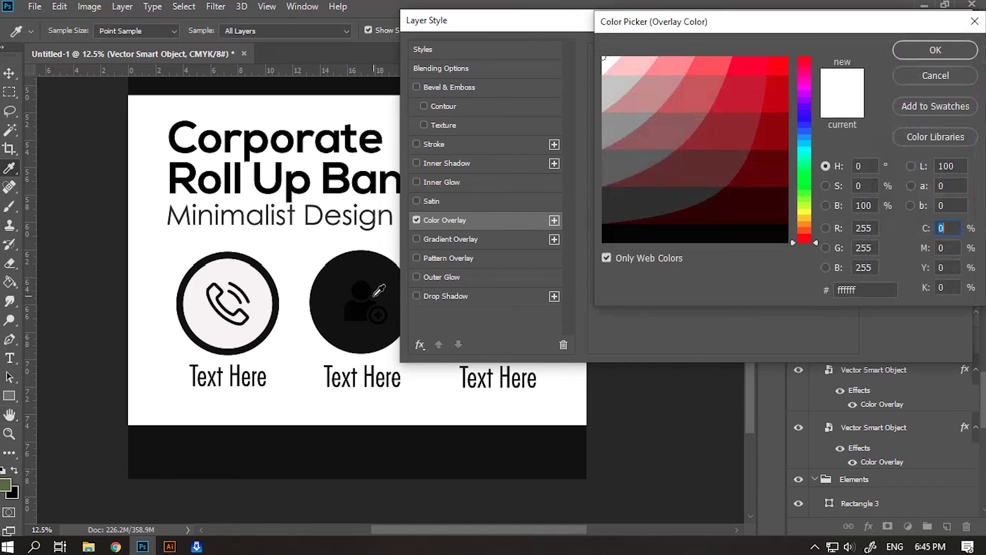
{"action": "left_click", "coordinate": [359, 307]}
{"action": "left_click", "coordinate": [925, 50]}
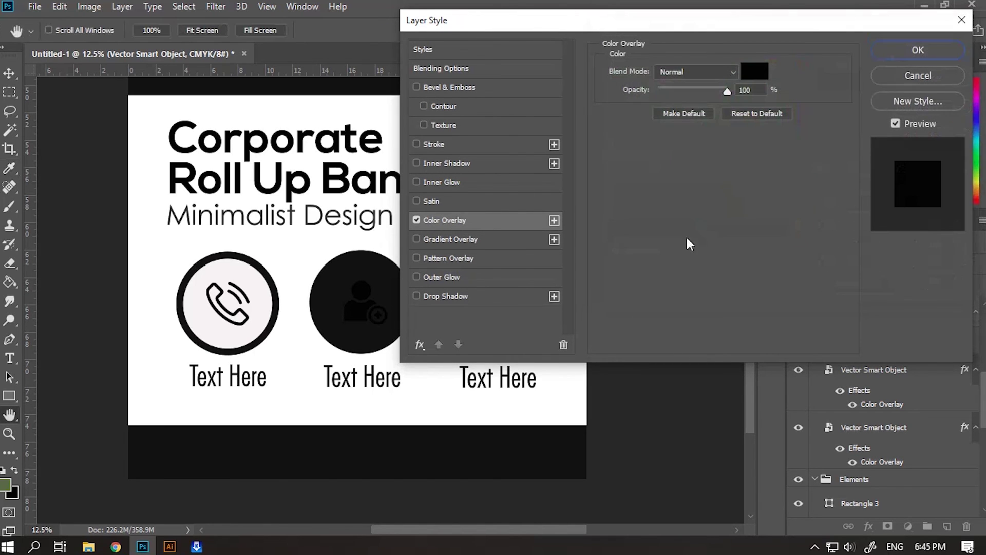
{"action": "left_click", "coordinate": [918, 50]}
- Duplicate the white circle, raise the copy to the front of the Elements group and centre it in the person icon's black circle
{"action": "key", "text": "v"}
{"action": "left_click", "coordinate": [244, 273]}
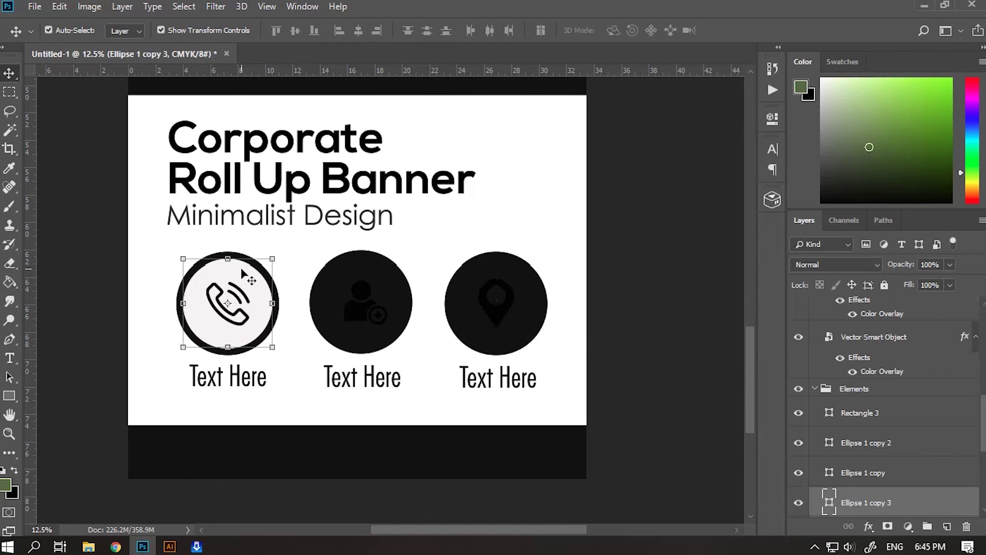
{"action": "left_click_drag", "start_coordinate": [946, 502], "coordinate": [947, 526]}
{"action": "left_click_drag", "start_coordinate": [247, 280], "coordinate": [373, 277]}
{"action": "left_click_drag", "start_coordinate": [922, 508], "coordinate": [914, 407]}
{"action": "left_click_drag", "start_coordinate": [358, 279], "coordinate": [361, 274]}
{"action": "key", "text": "Left"}
{"action": "key", "text": "Right"}
{"action": "key", "text": "Left"}
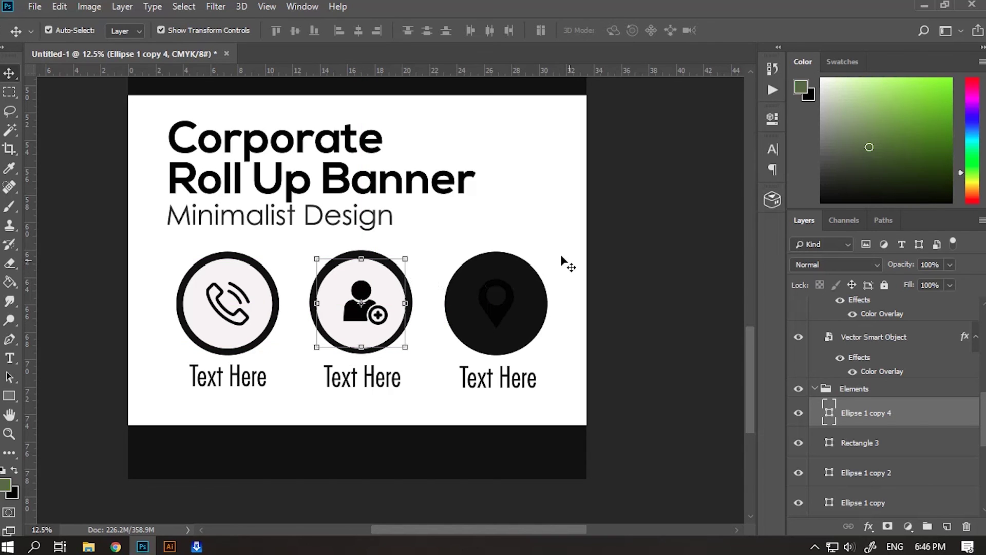
{"action": "left_click", "coordinate": [667, 250]}
{"action": "left_click", "coordinate": [380, 260]}
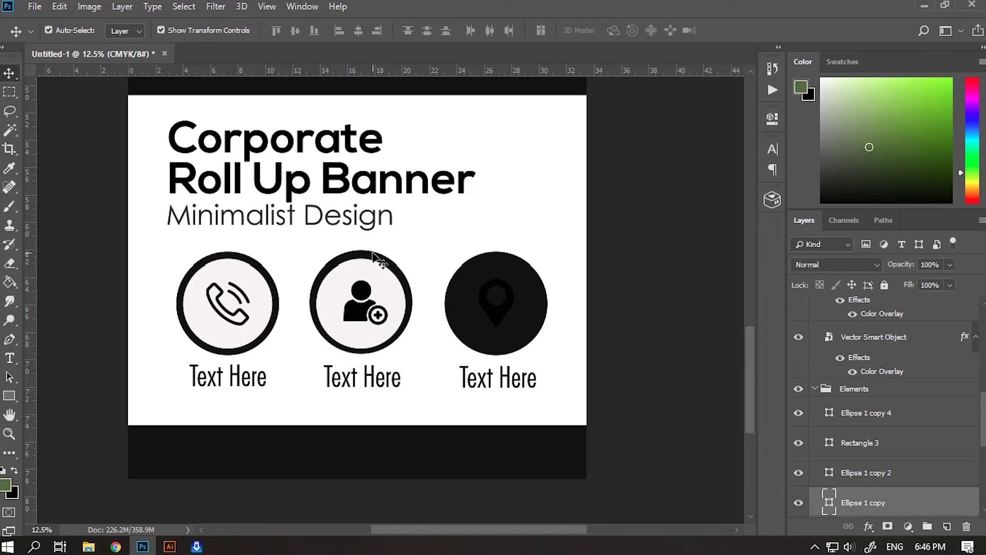
{"action": "left_click", "coordinate": [660, 249]}
- Duplicate the person icon's white inner circle and centre the copy in the location pin's black circle
{"action": "left_click", "coordinate": [390, 280]}
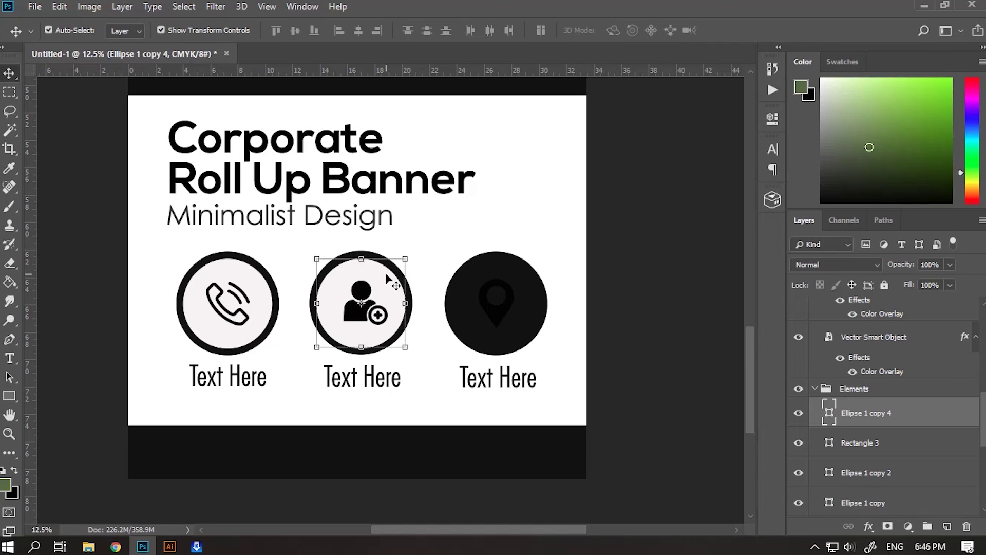
{"action": "left_click_drag", "start_coordinate": [924, 418], "coordinate": [948, 526]}
{"action": "left_click_drag", "start_coordinate": [401, 295], "coordinate": [522, 291]}
{"action": "left_click", "coordinate": [677, 283]}
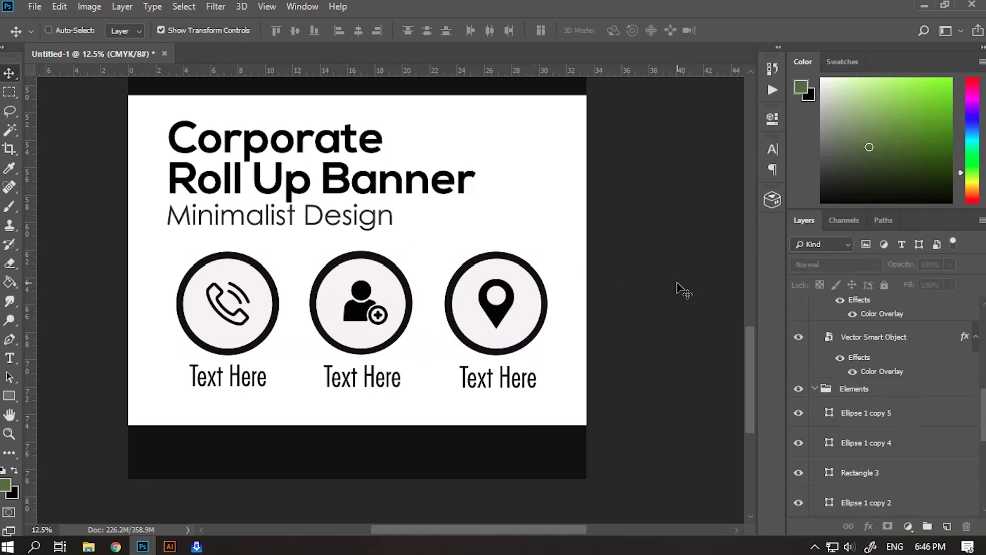
- Fit the whole banner in view and collapse the Text, Icons and Elements layer groups
{"action": "key", "text": "ctrl+minus"}
{"action": "key", "text": "ctrl+minus"}
{"action": "key", "text": "ctrl+minus"}
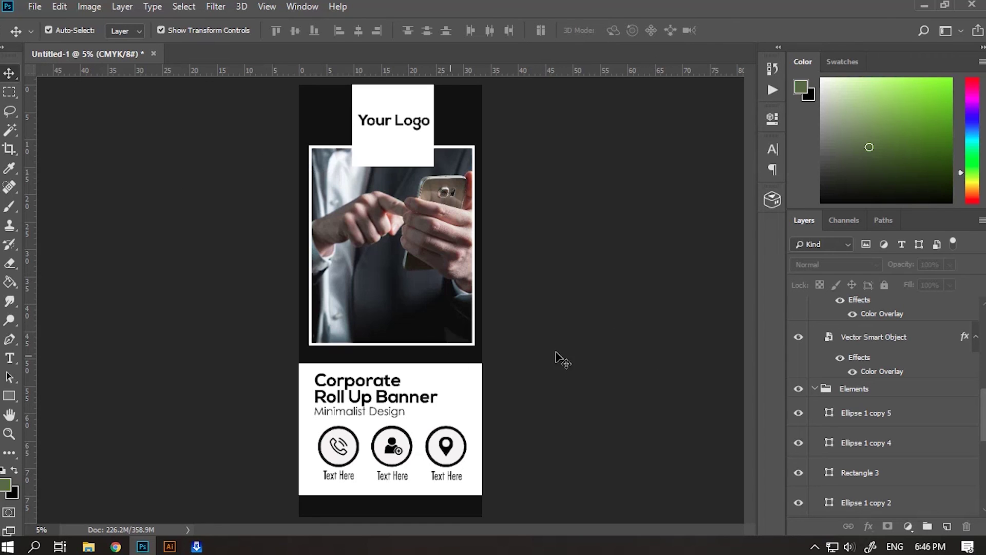
{"action": "scroll", "coordinate": [933, 363], "scroll_direction": "up", "scroll_amount": 10}
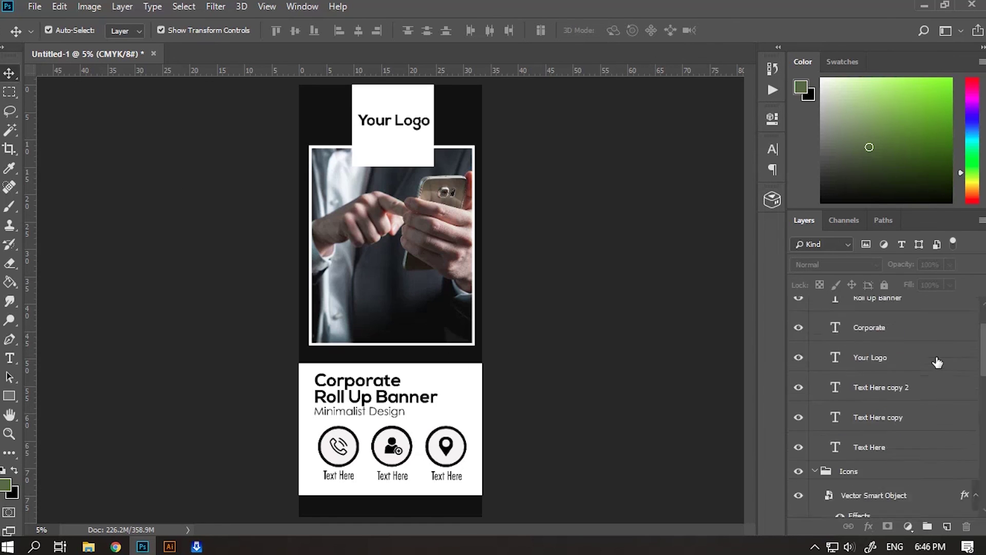
{"action": "left_click", "coordinate": [814, 307]}
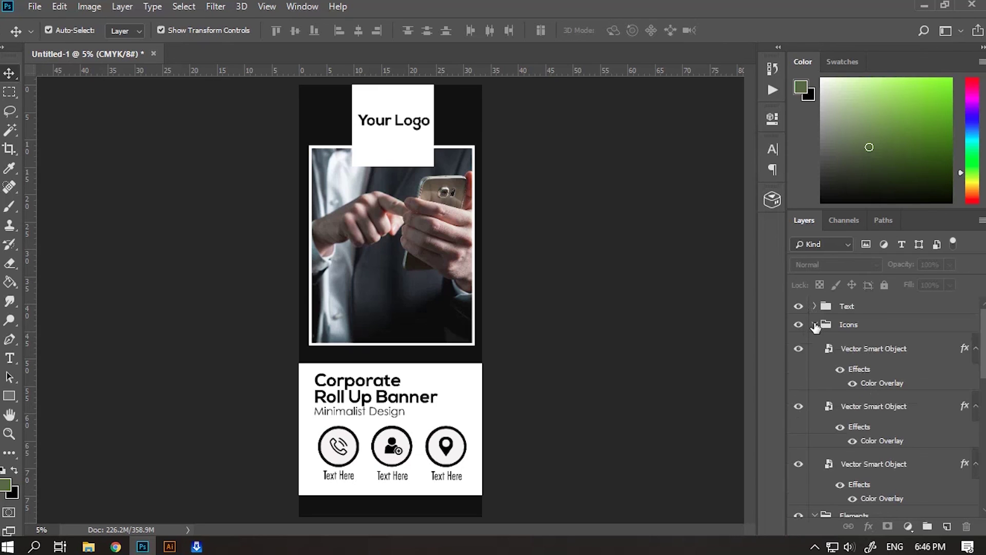
{"action": "left_click", "coordinate": [815, 325]}
{"action": "left_click", "coordinate": [815, 343]}
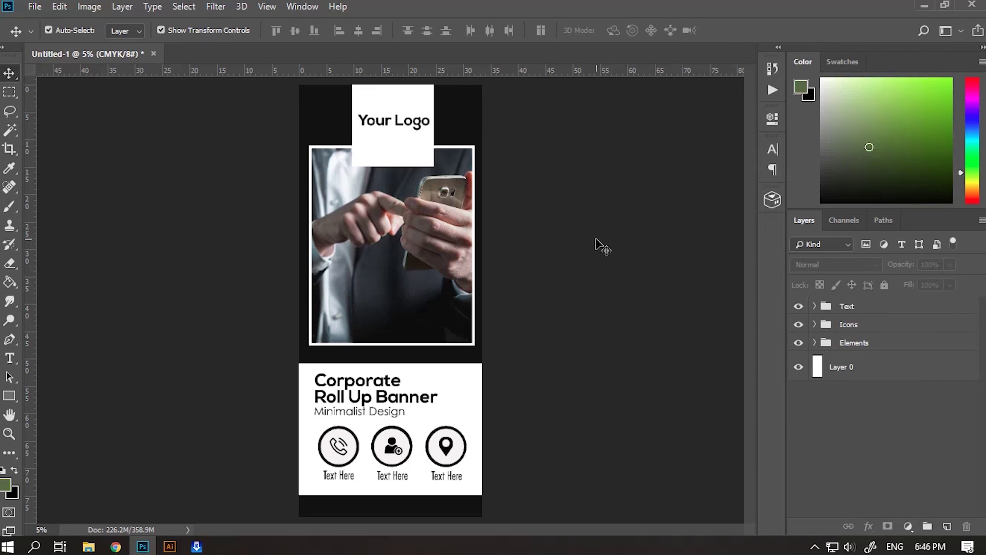